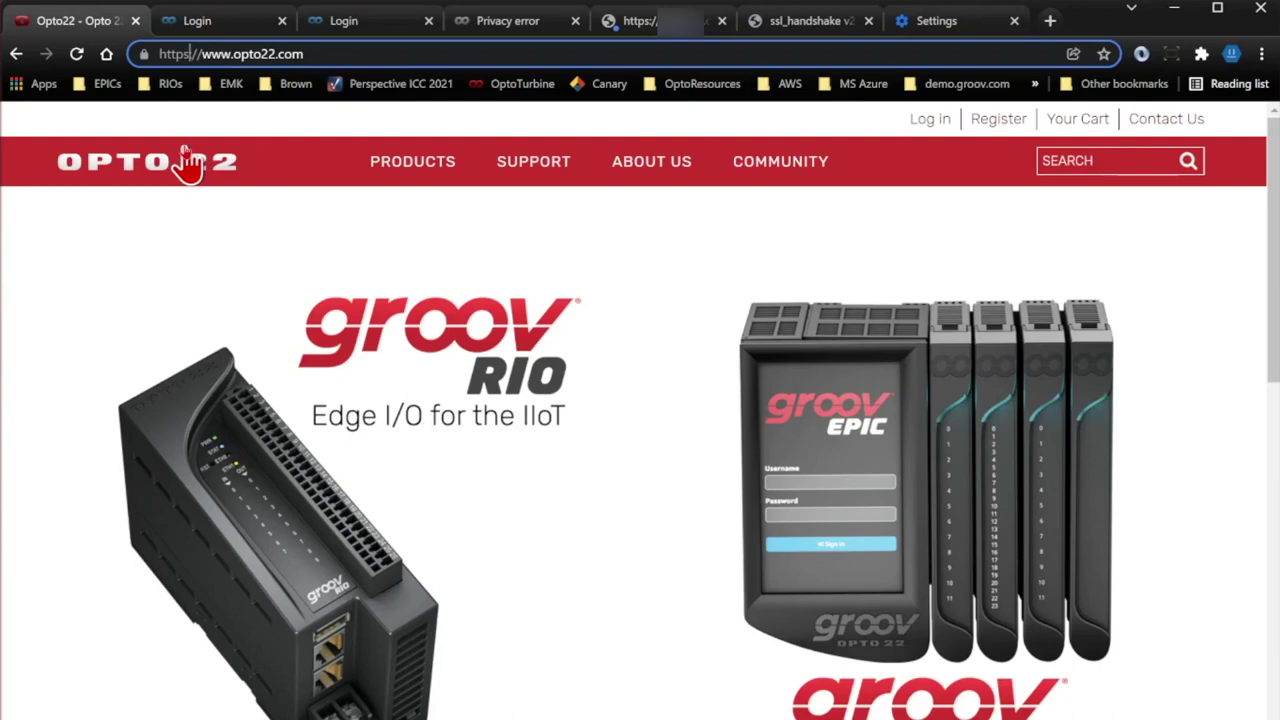
View the opto22.com certificate issued by DigiCert TLS RSA SHA256 2020 CA1 and move its dialog into view.
left_click(142, 58)
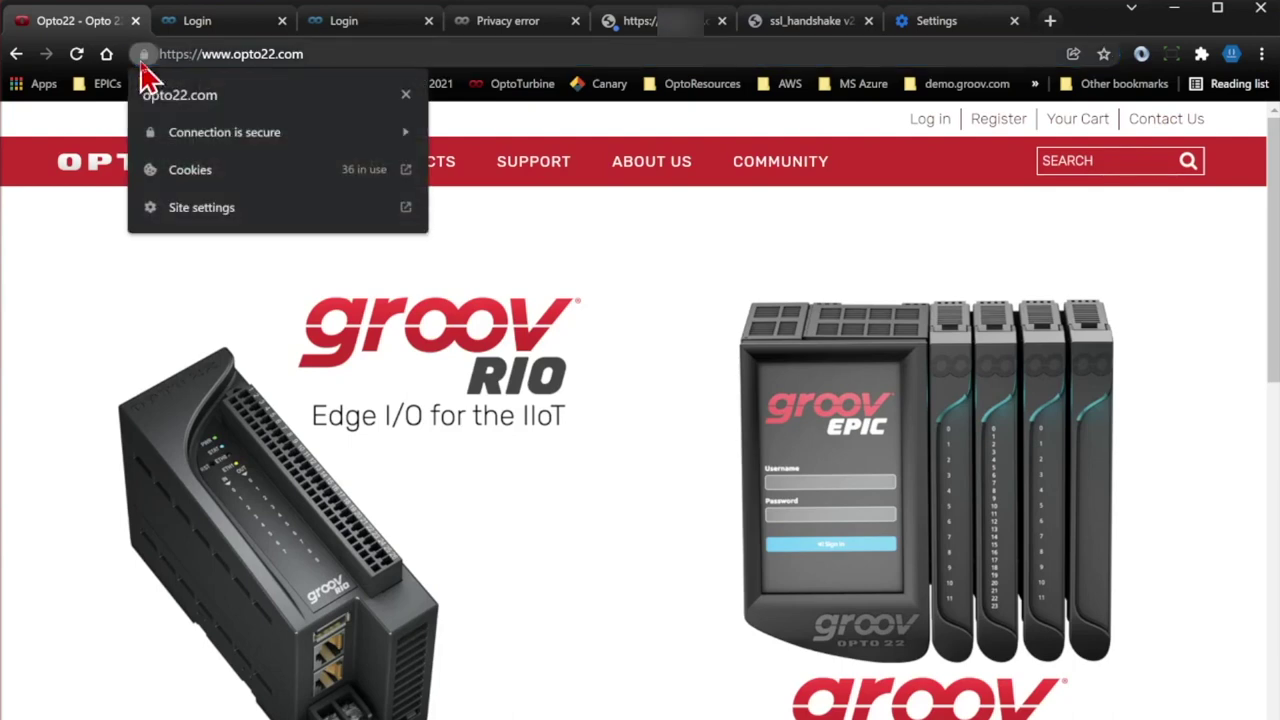
left_click(341, 136)
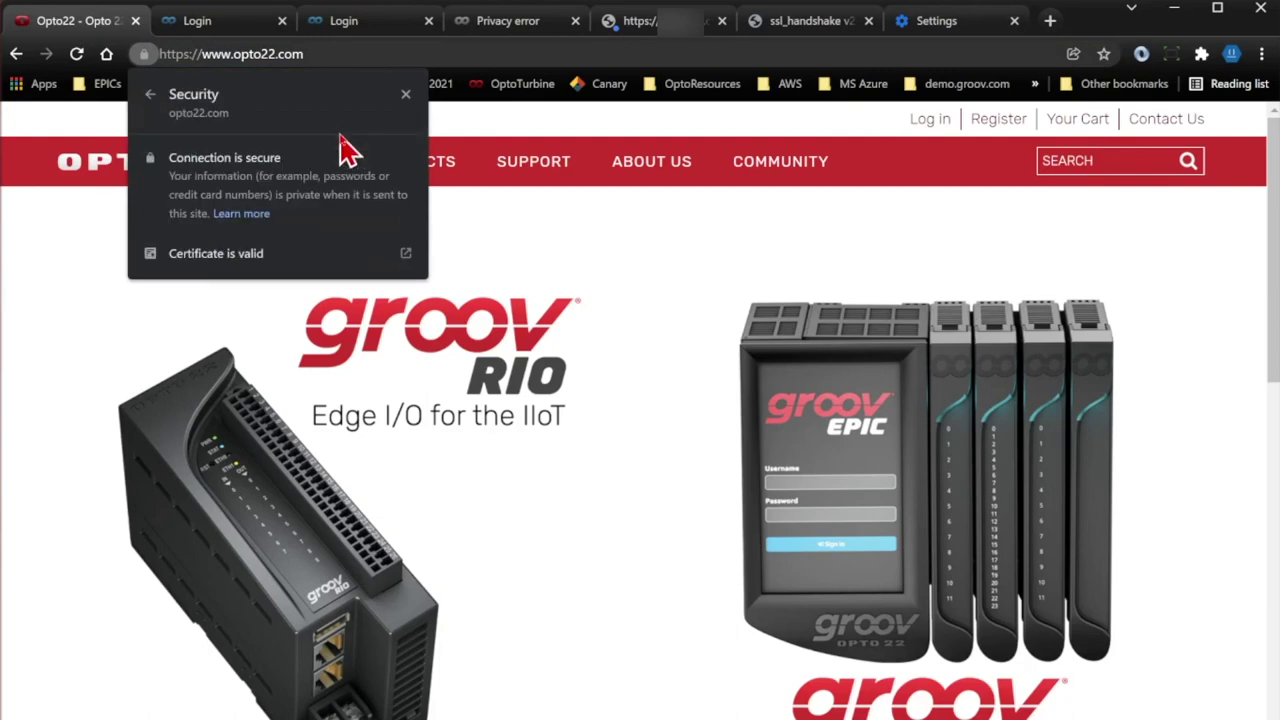
left_click(374, 260)
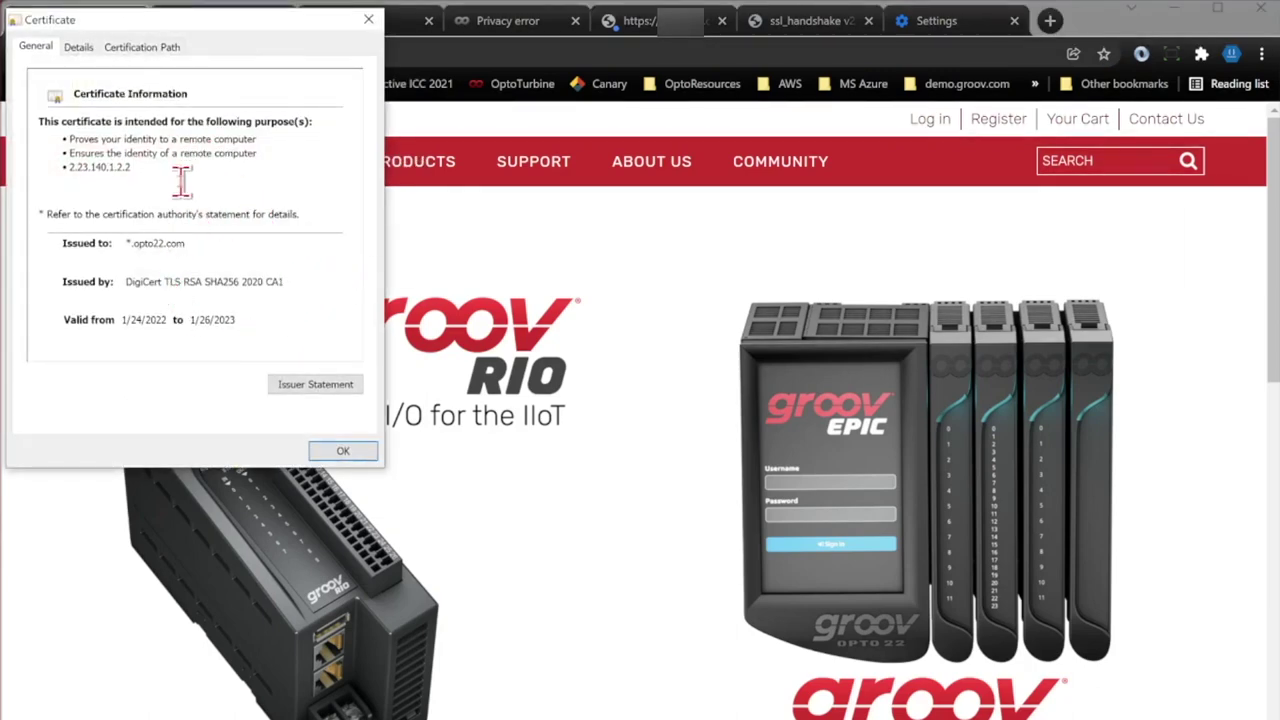
left_click_drag(199, 24, 252, 94)
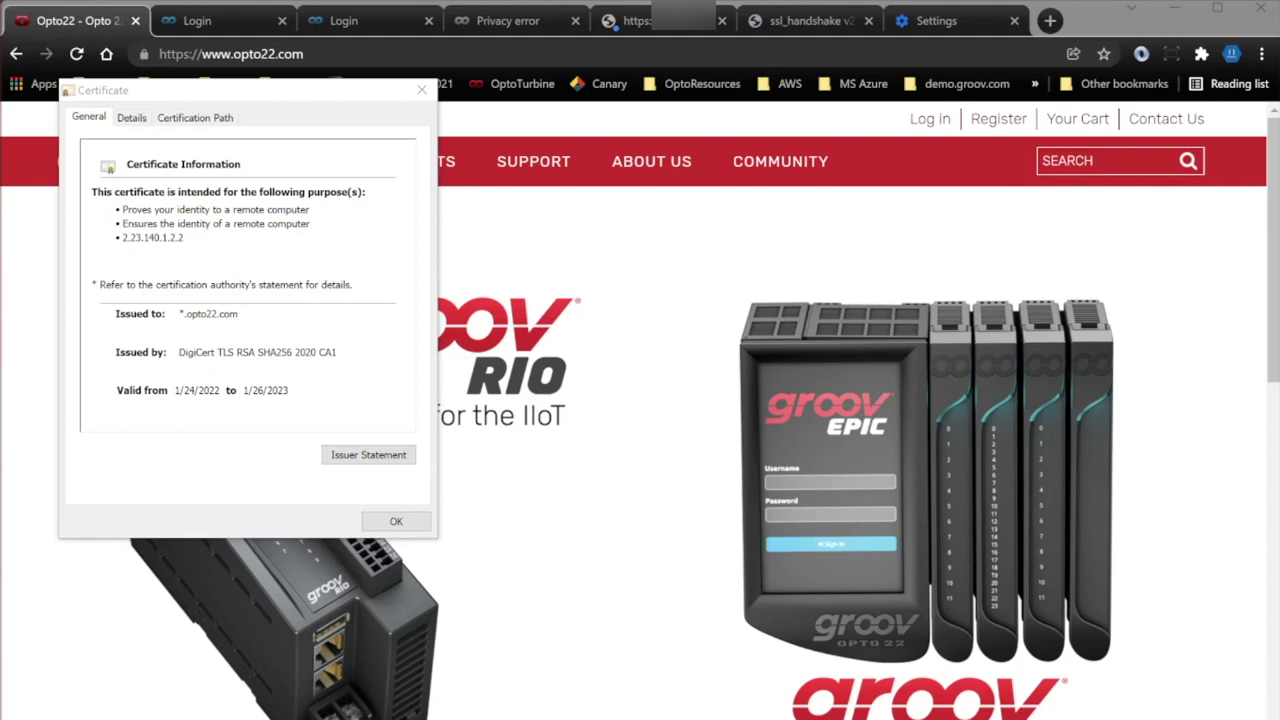
Launch certmgr.msc from the Run box and maximize the Certificate Manager window.
key("super+r")
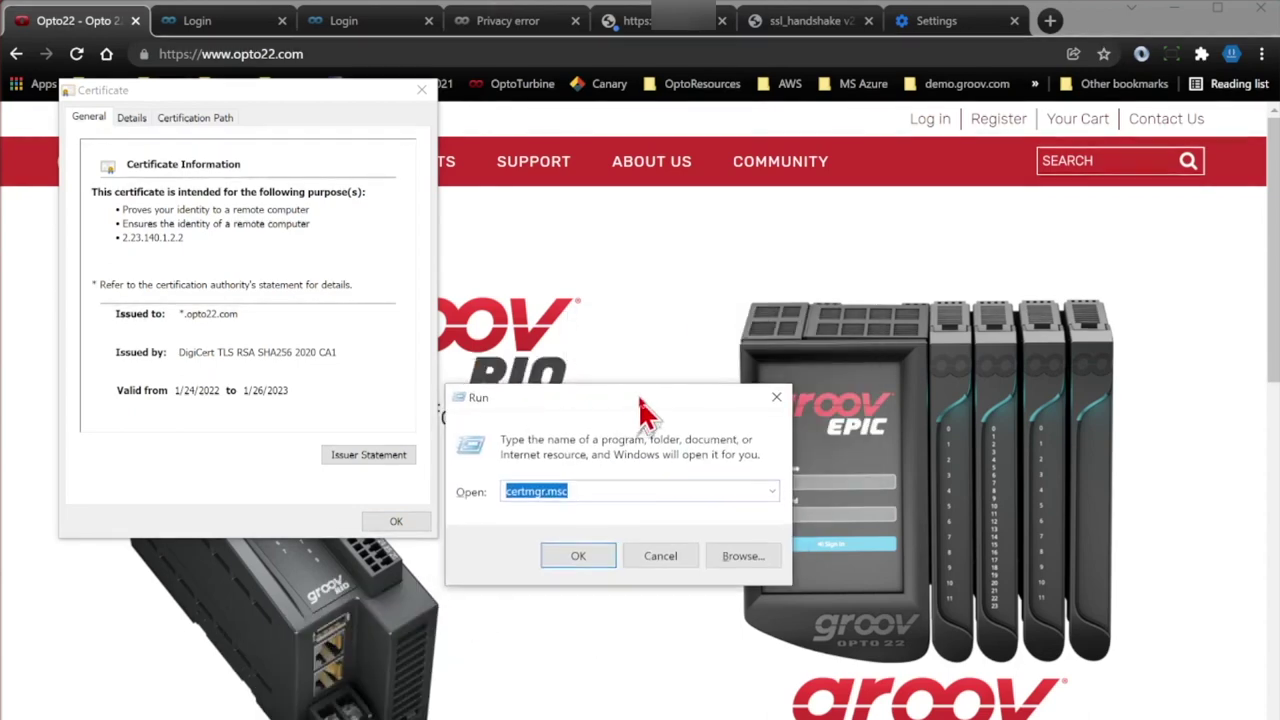
left_click(651, 490)
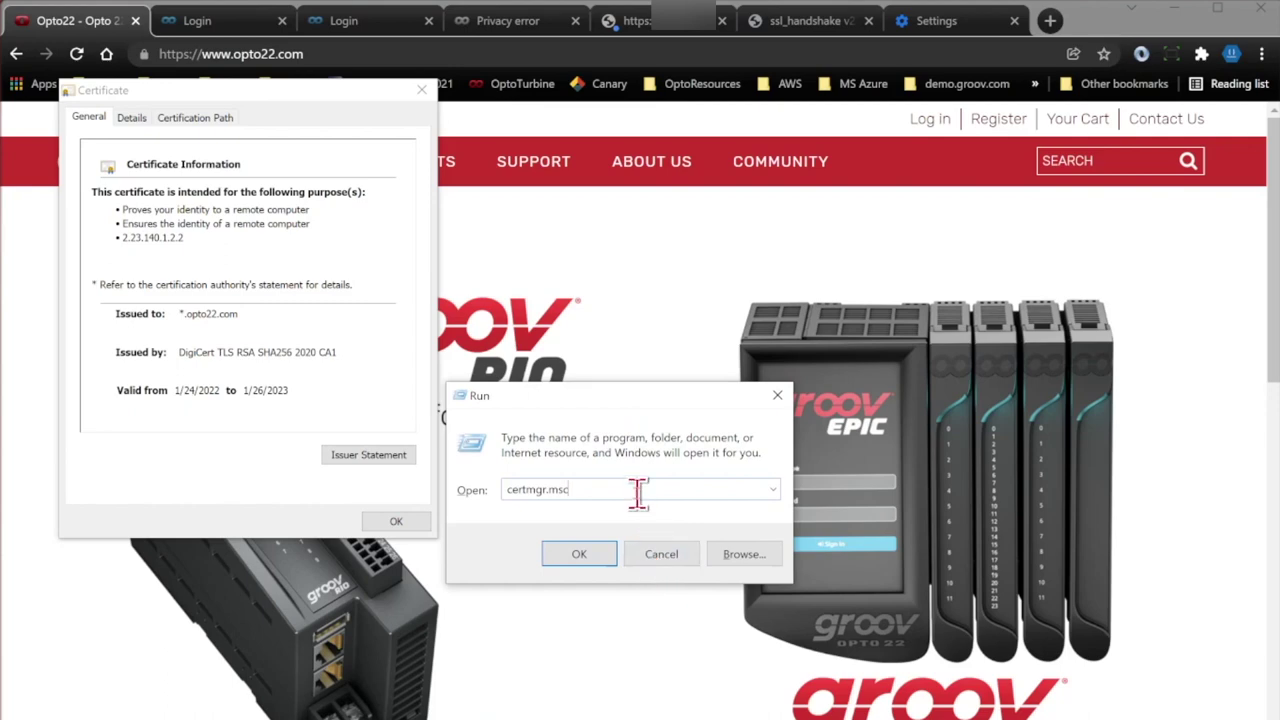
left_click(591, 557)
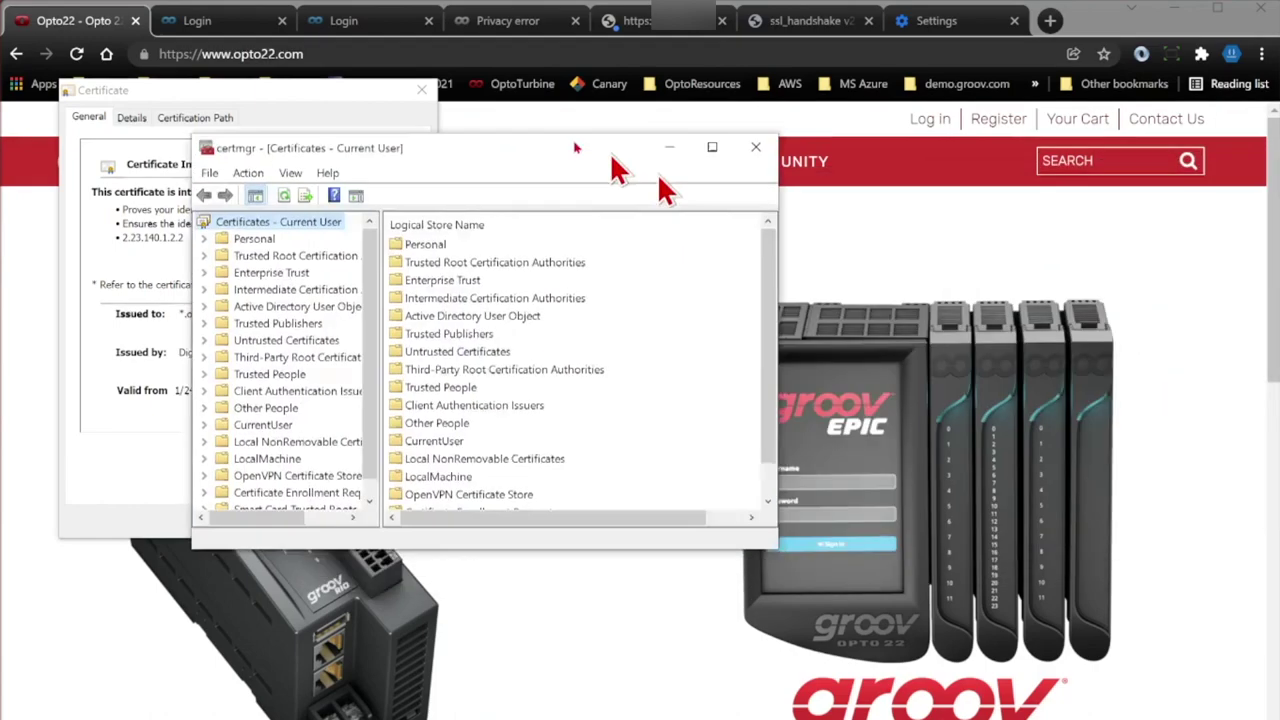
left_click_drag(571, 143, 523, 29)
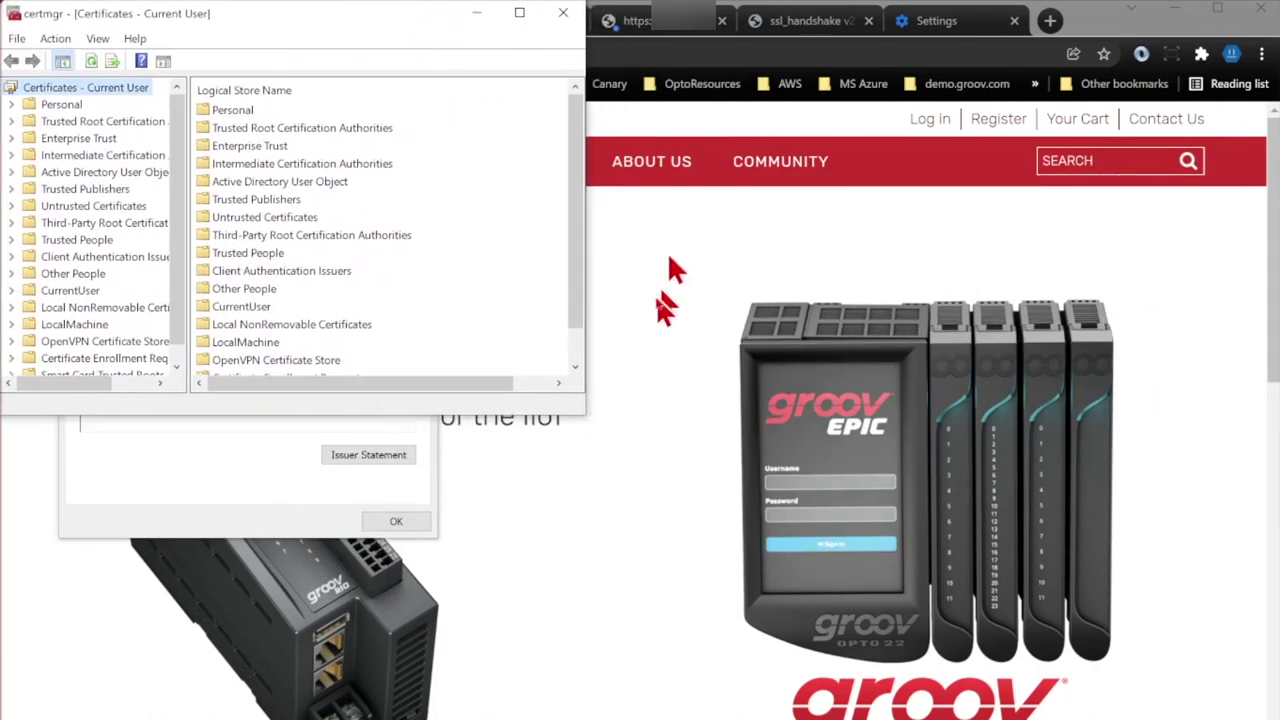
left_click_drag(584, 416, 599, 427)
key("super+Up")
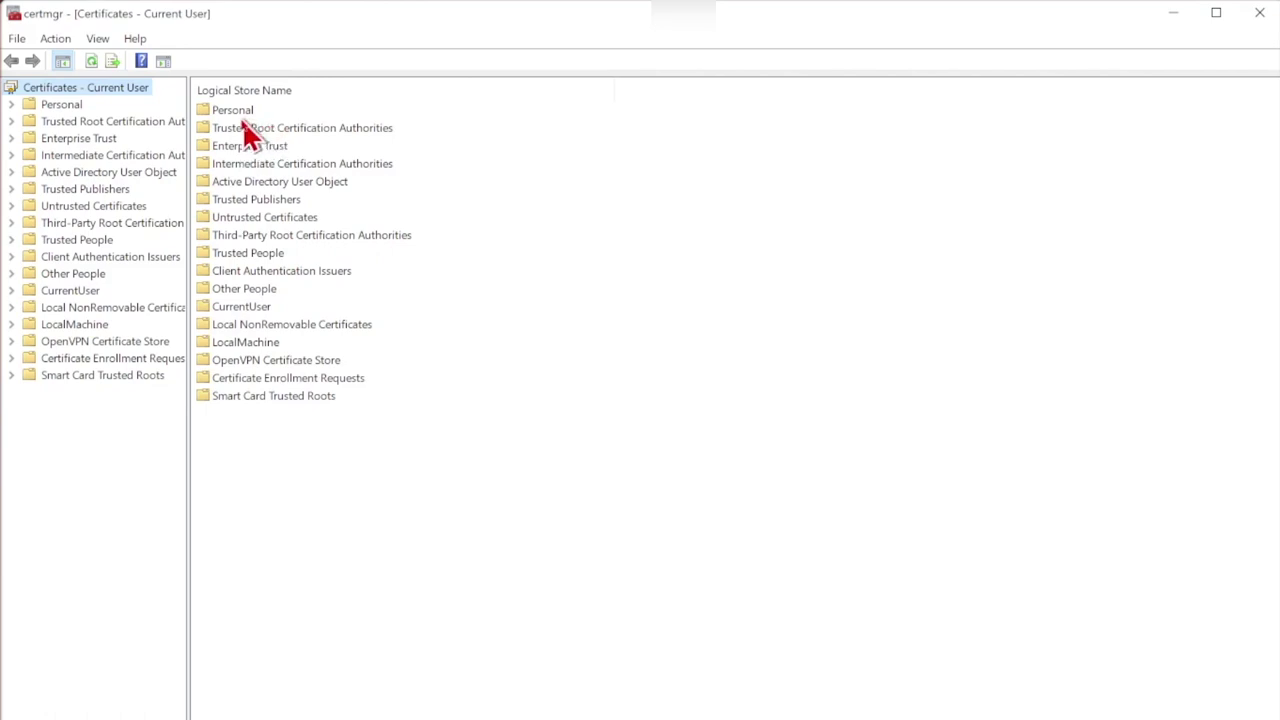
Open the Trusted Root Certification Authorities certificate list and browse its entries.
double_click(365, 131)
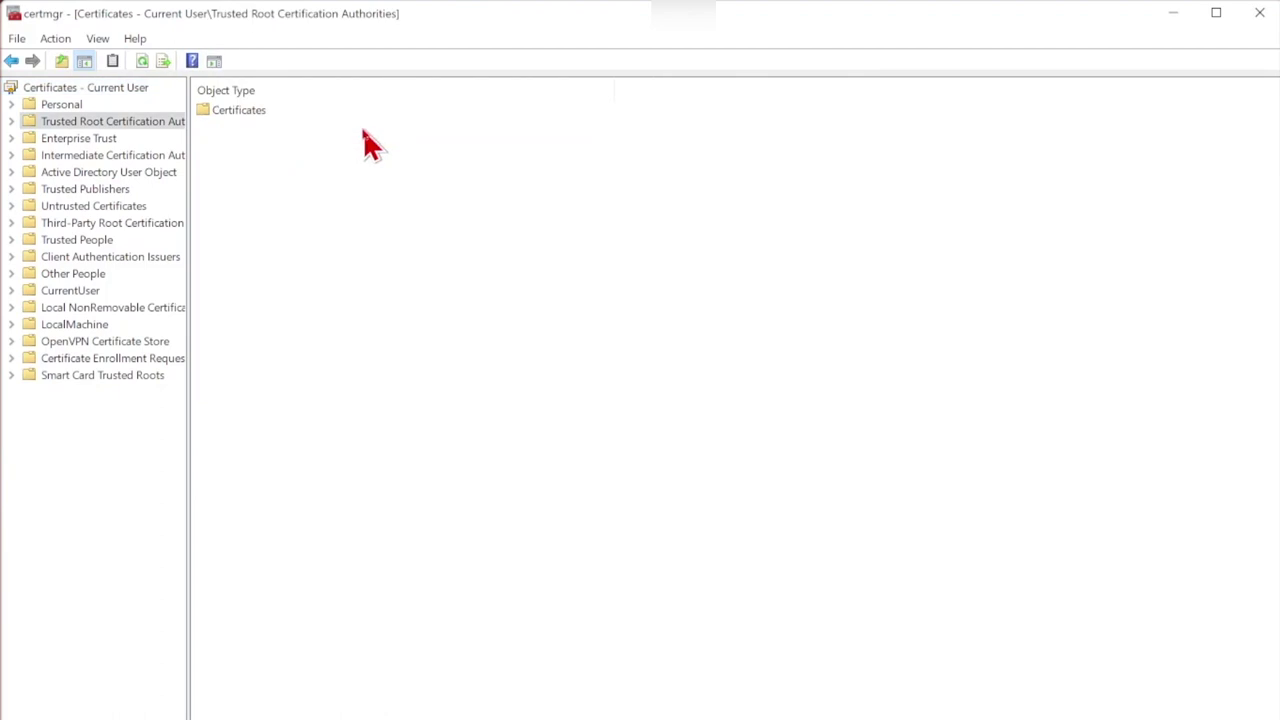
double_click(240, 112)
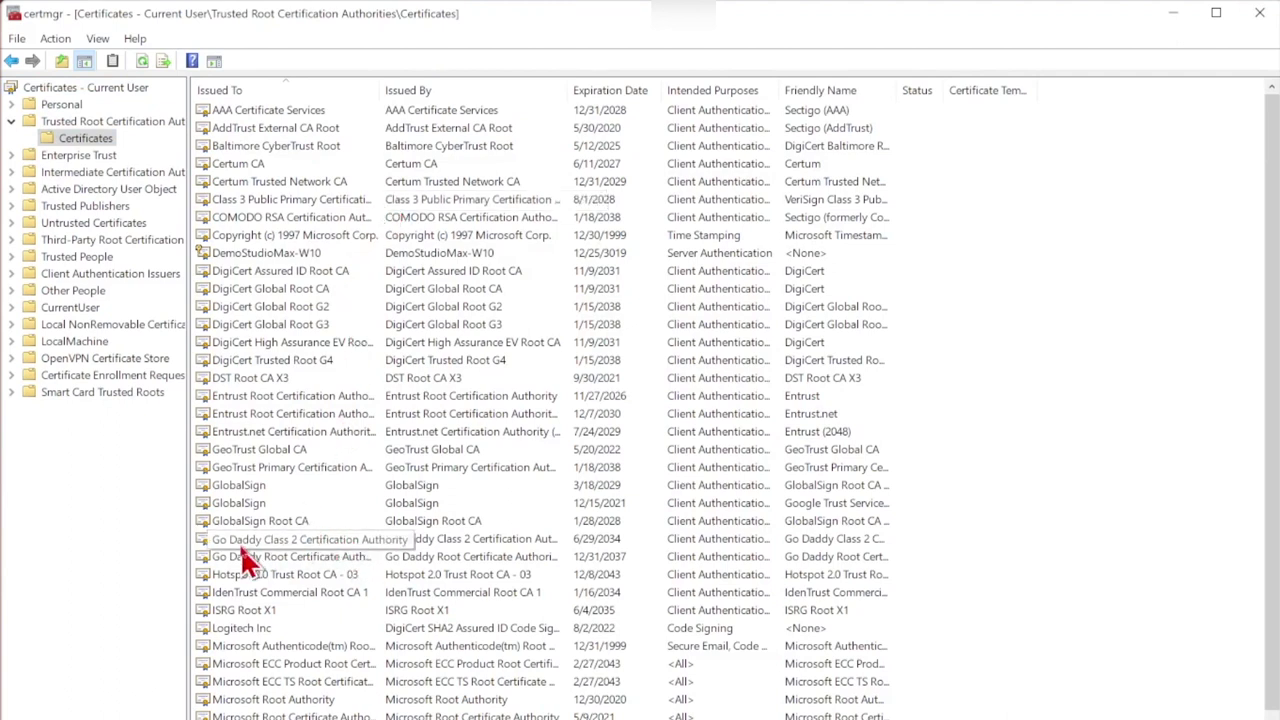
left_click(262, 487)
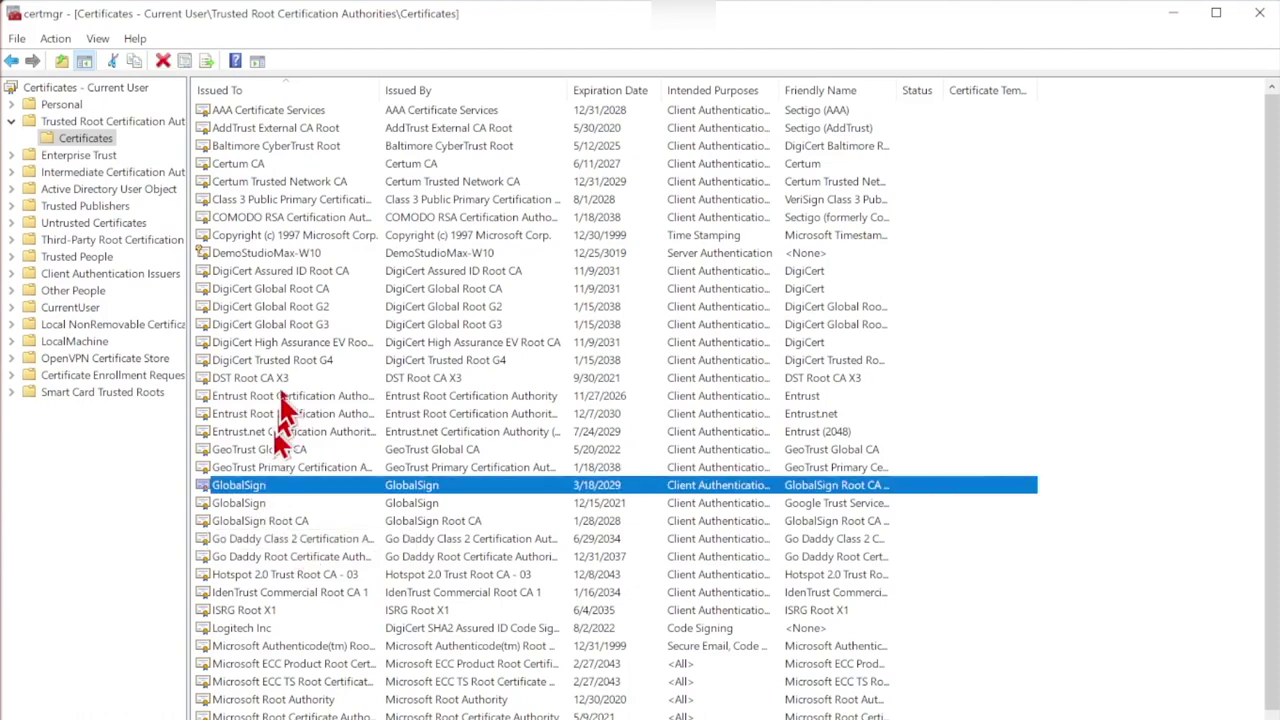
left_click(291, 274)
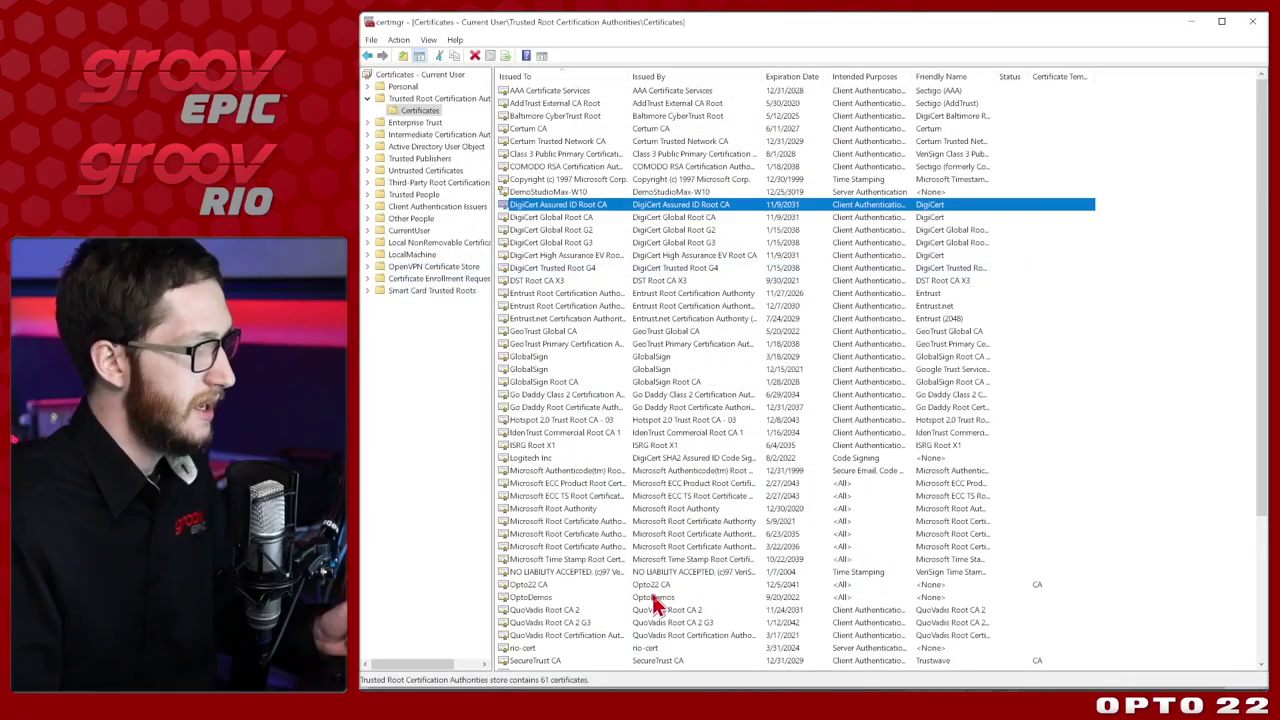
Locate the Opto22 CA, OptoDemos and rio-cert entries, then return to Chrome.
left_click(652, 585)
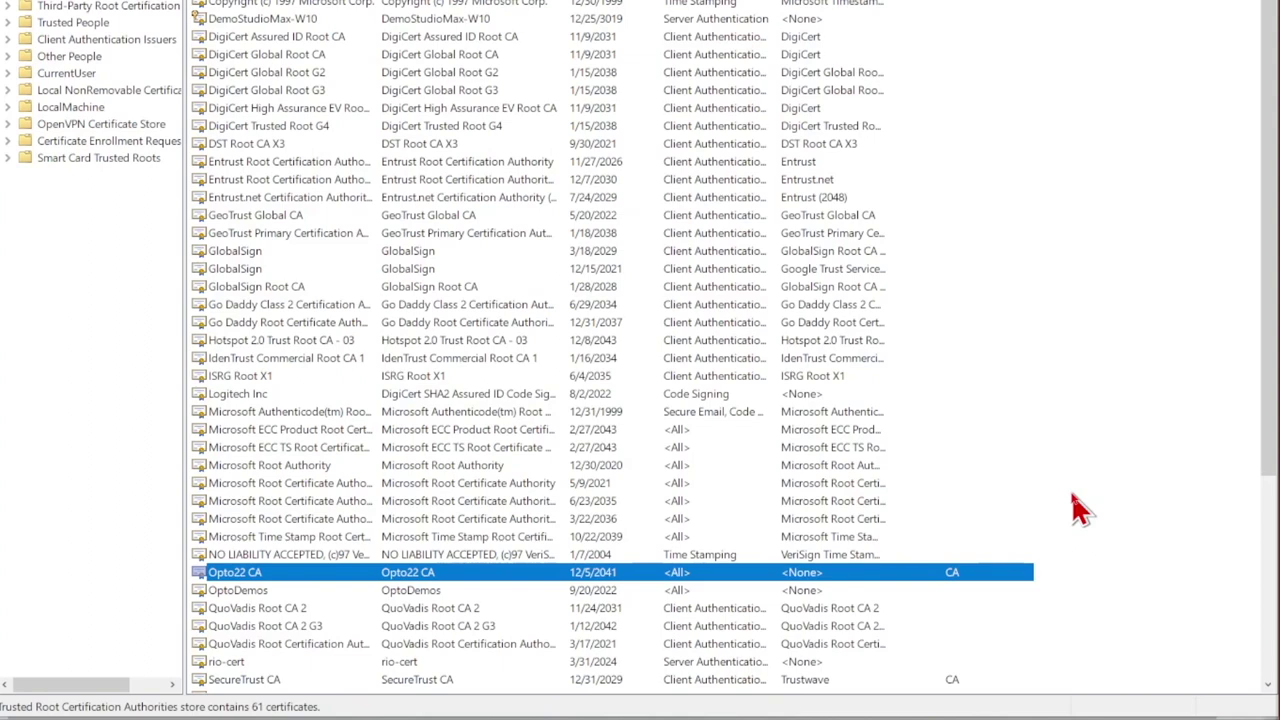
key("Down")
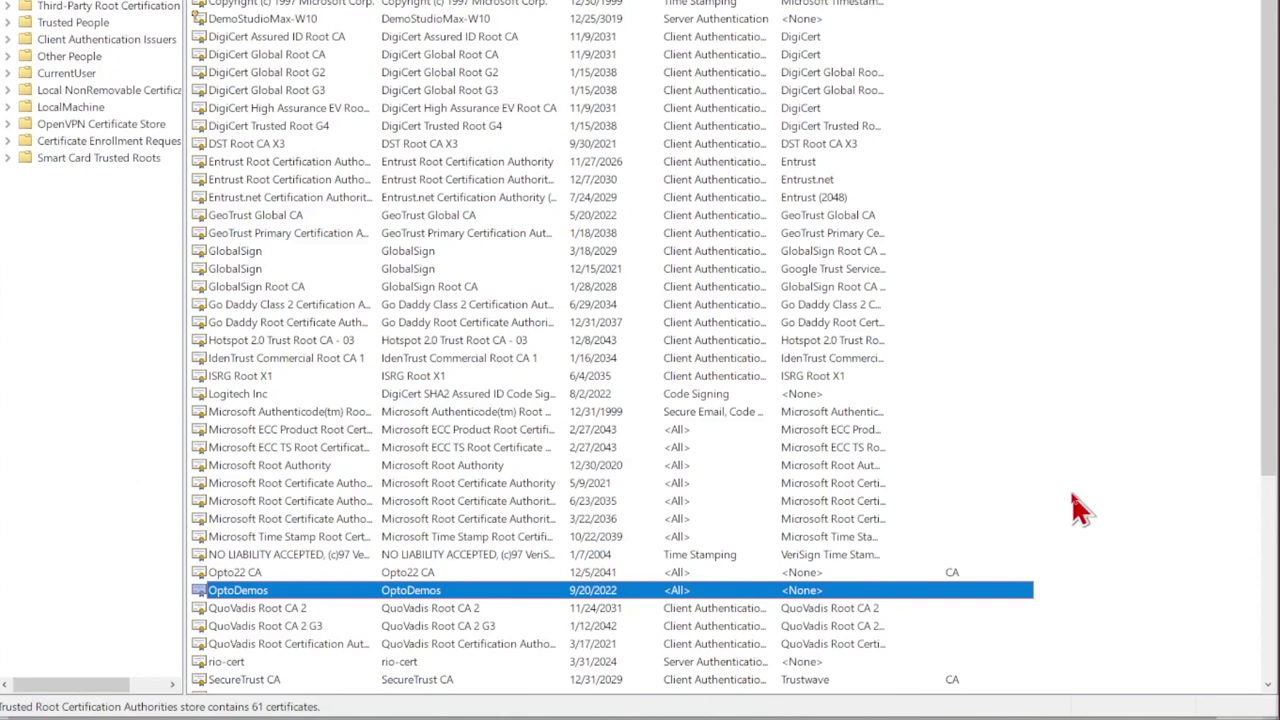
left_click(438, 647)
left_click(437, 663)
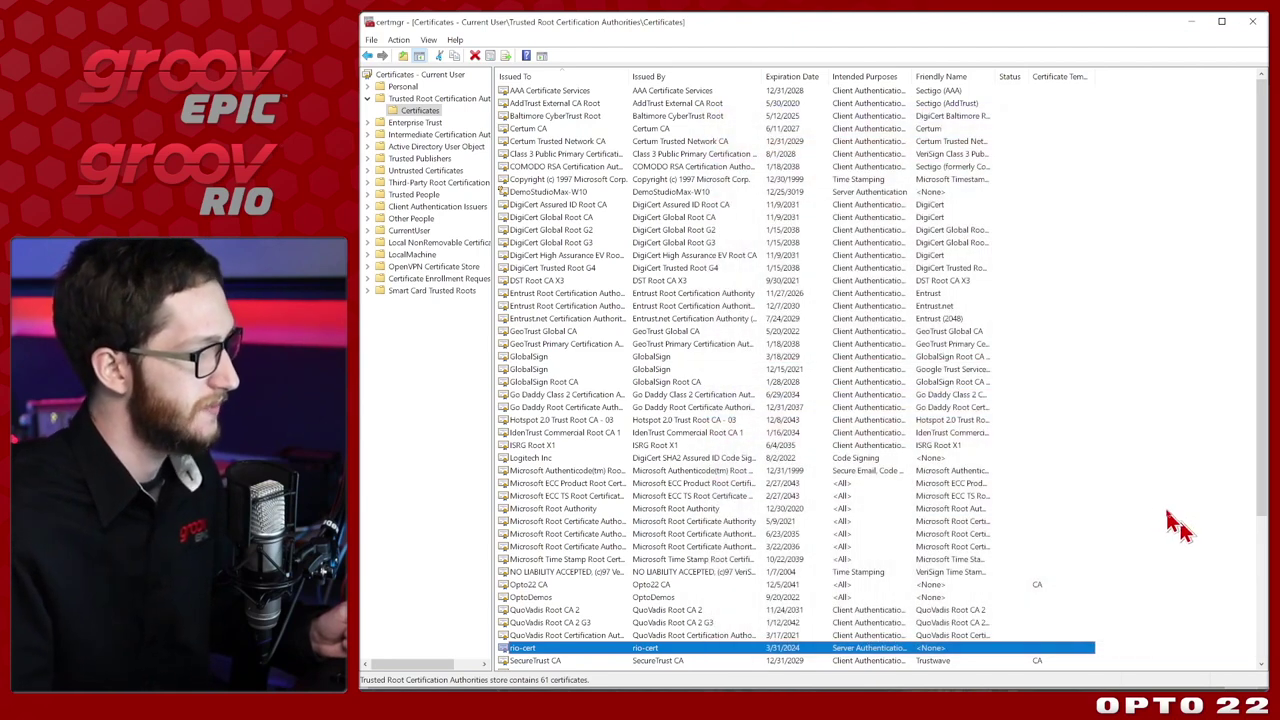
left_click(717, 599)
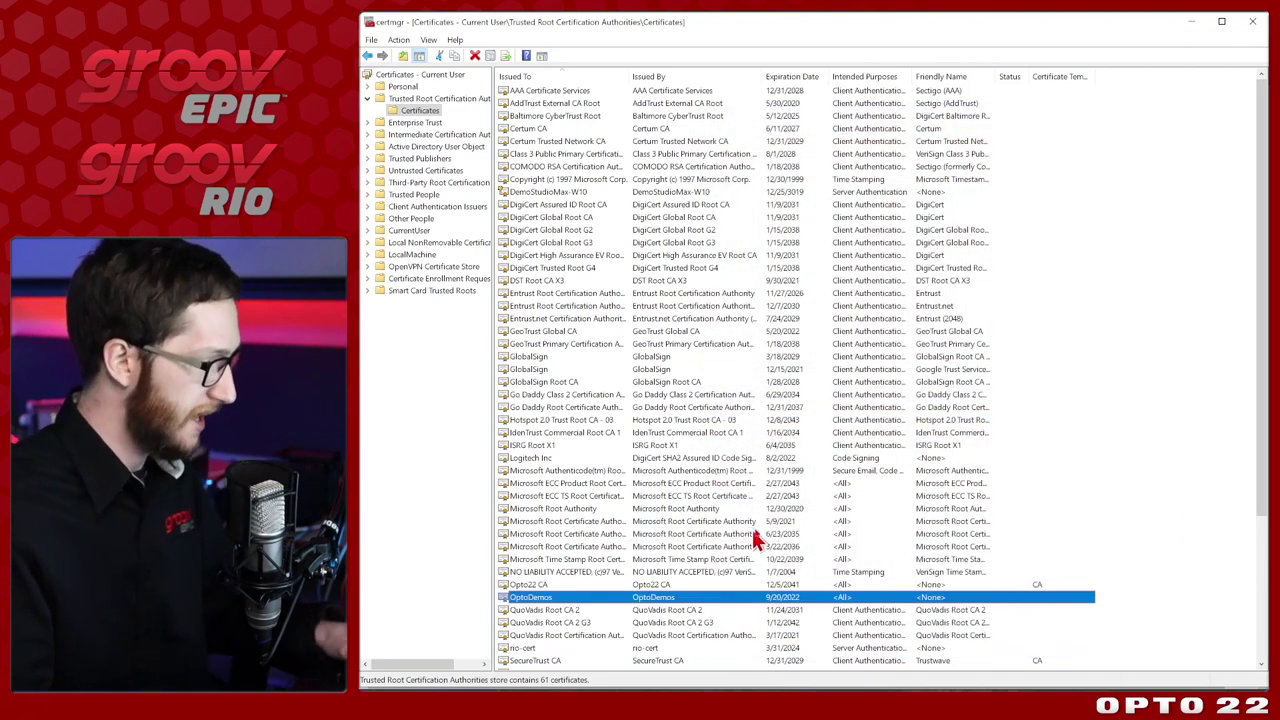
key("alt+Tab")
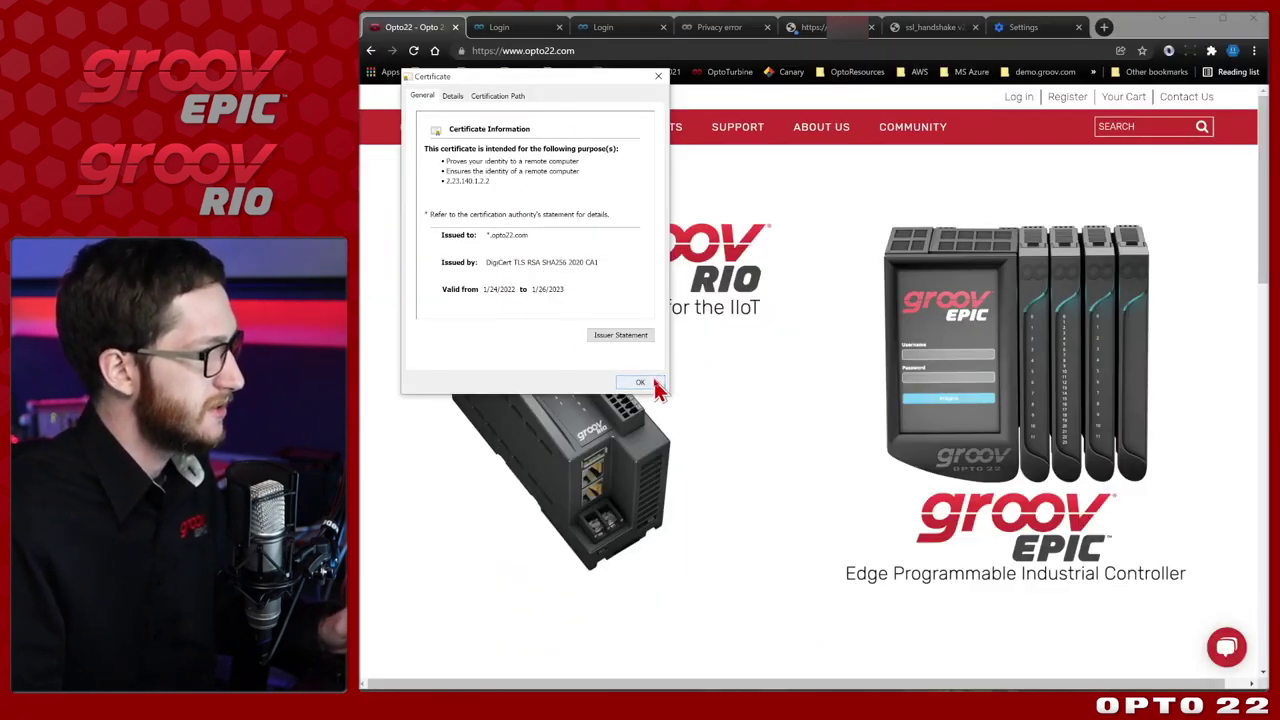
Close the opto22.com certificate and view the rio-scada certificate issued by OptoDemos.
left_click(640, 382)
left_click(507, 27)
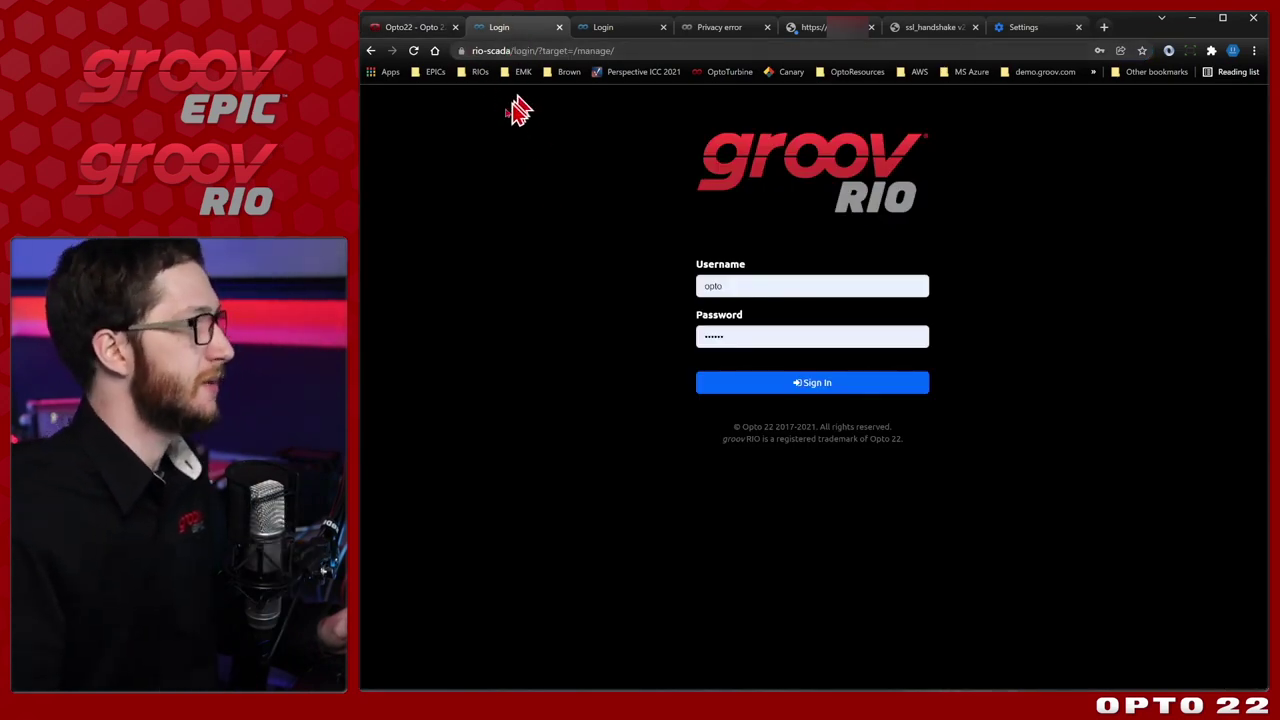
left_click(463, 52)
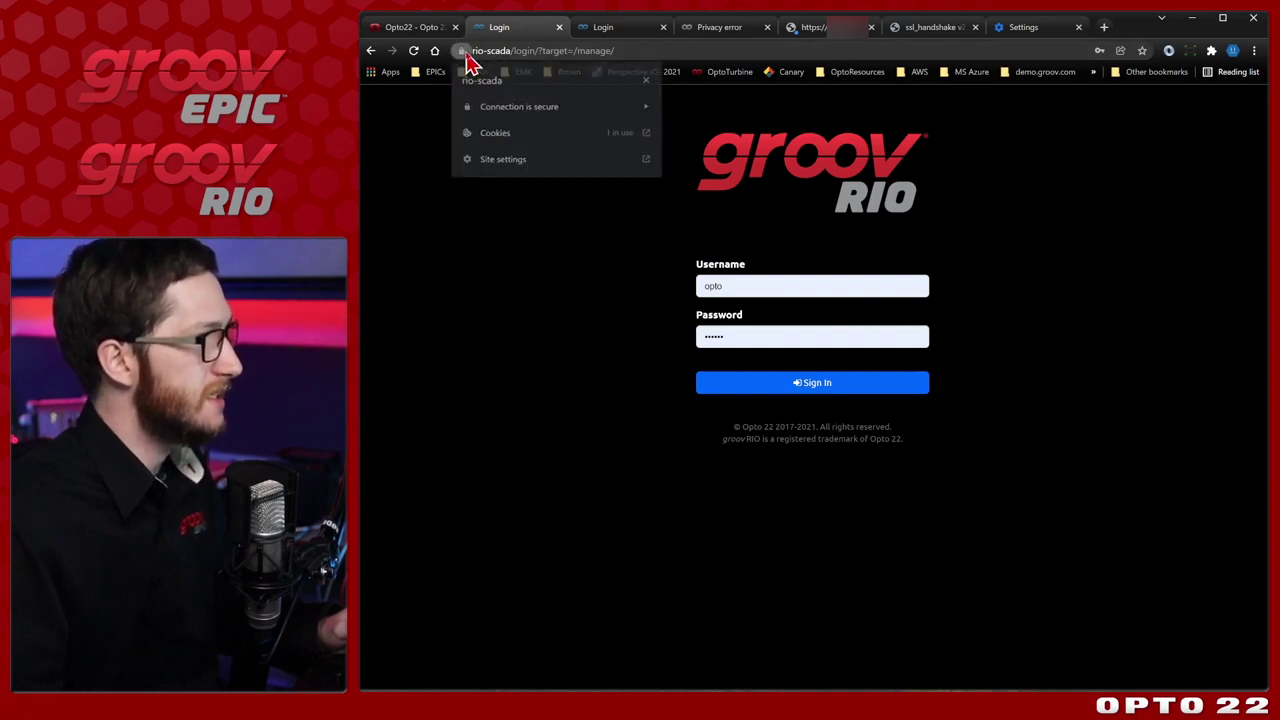
left_click(590, 118)
left_click(575, 203)
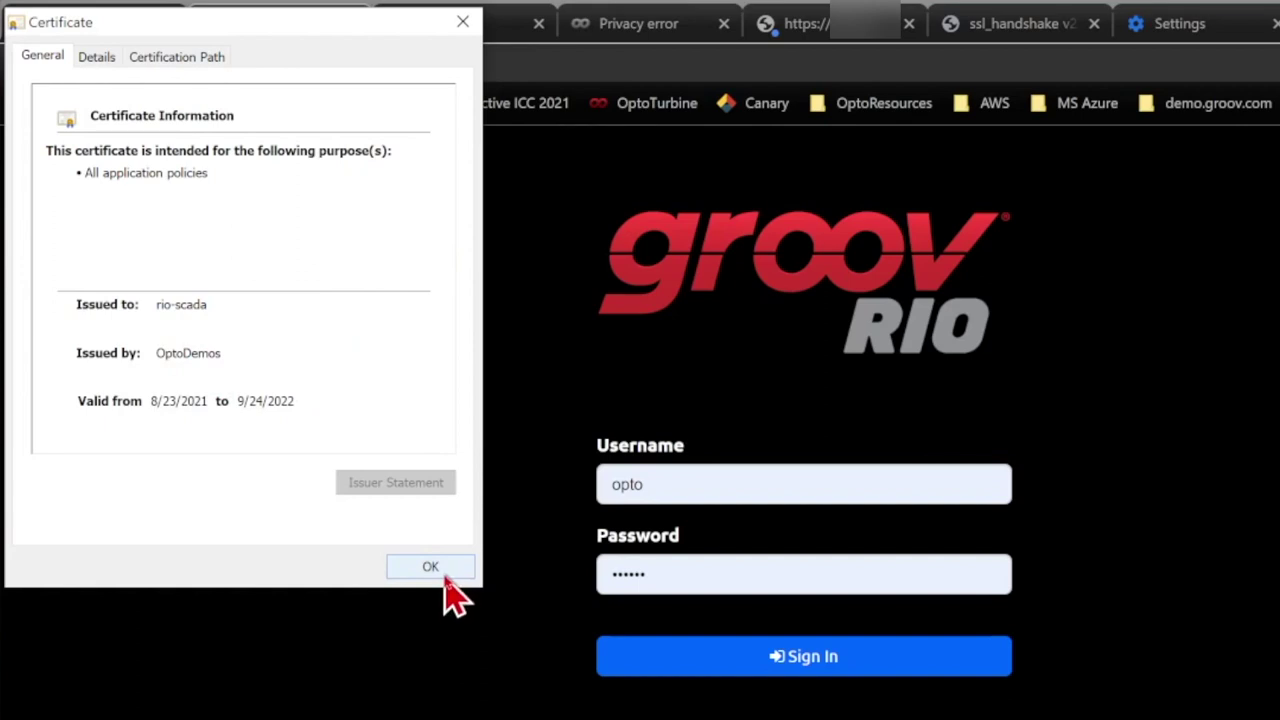
Close the rio-scada certificate, glance at the SSL handshake diagram, and return to the login page.
left_click(430, 567)
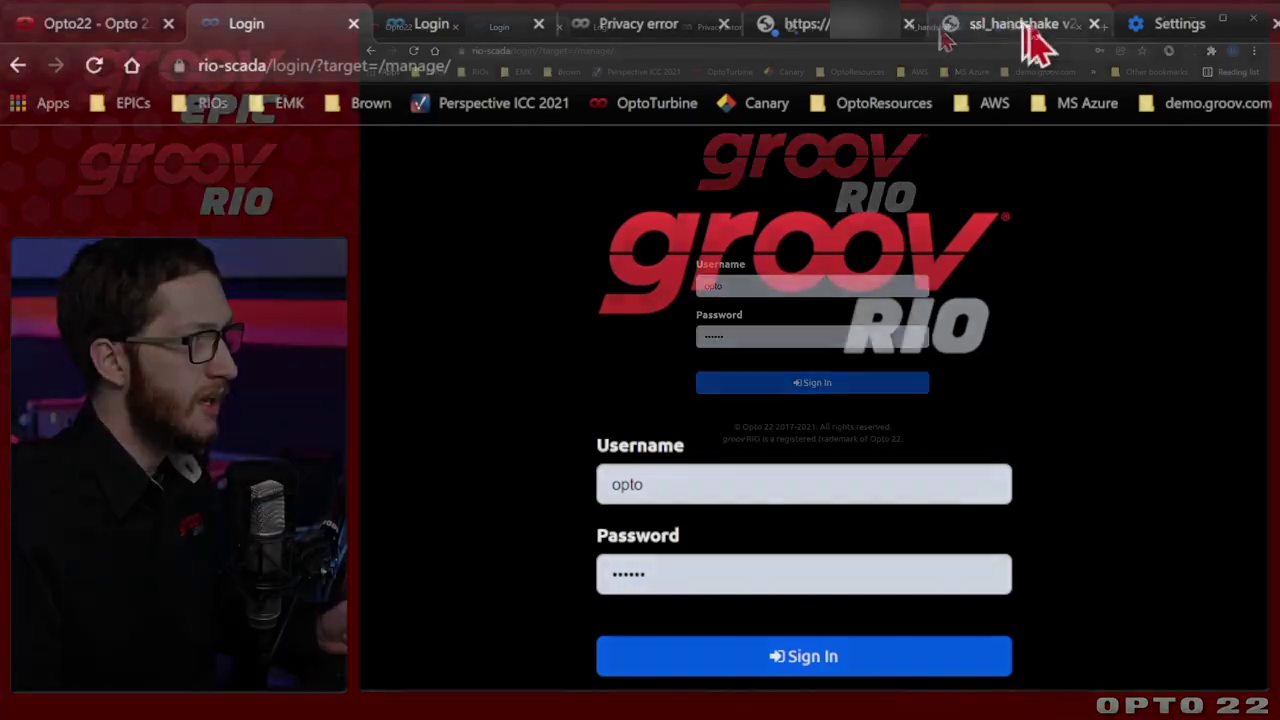
left_click(1020, 23)
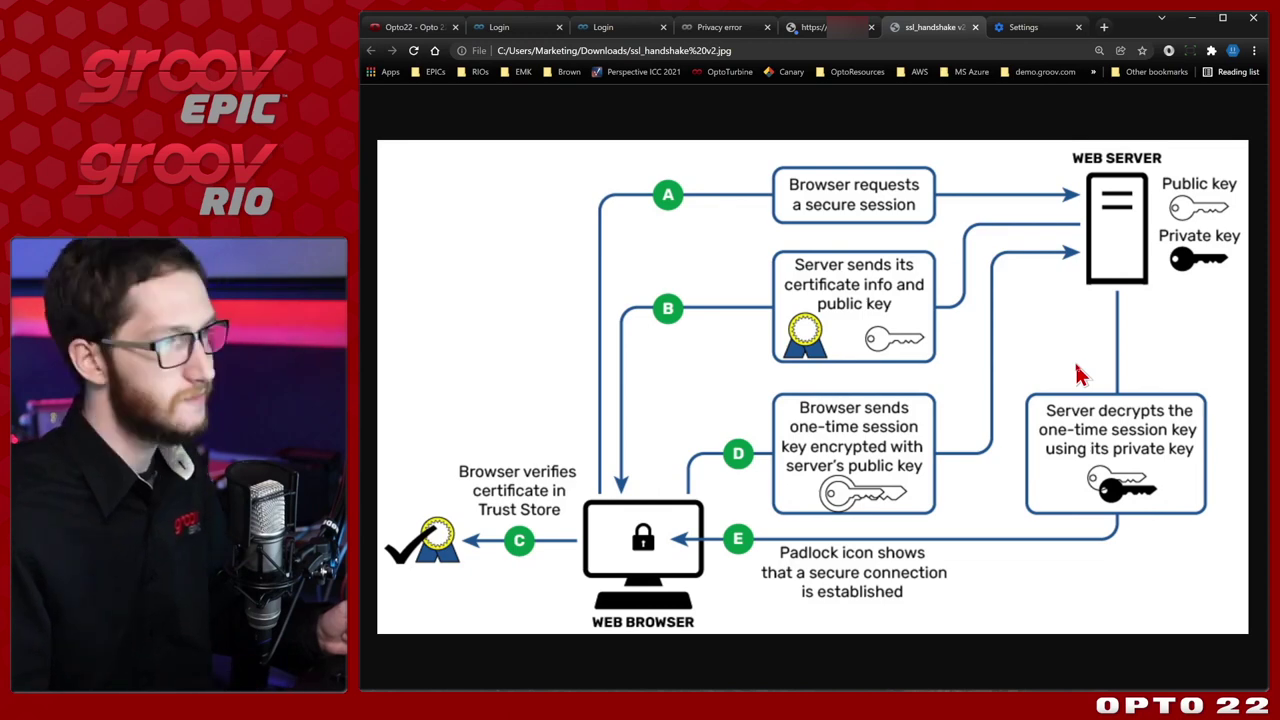
left_click(530, 28)
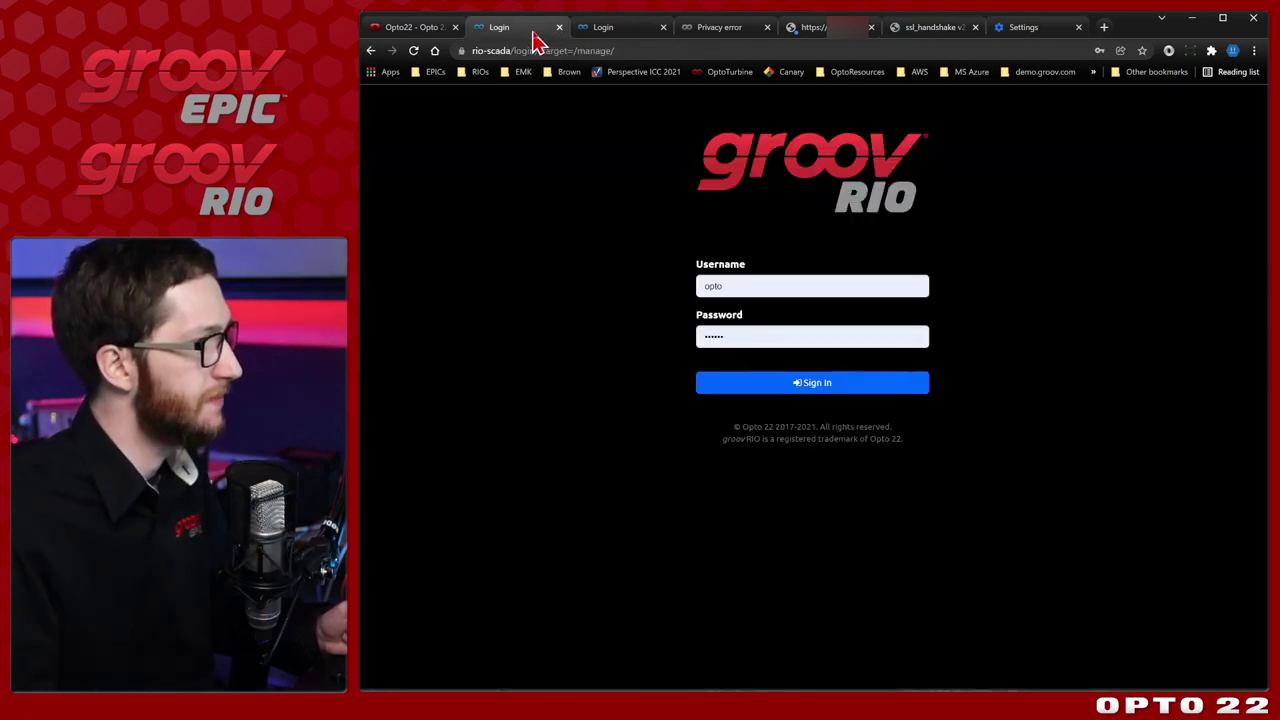
left_click(617, 32)
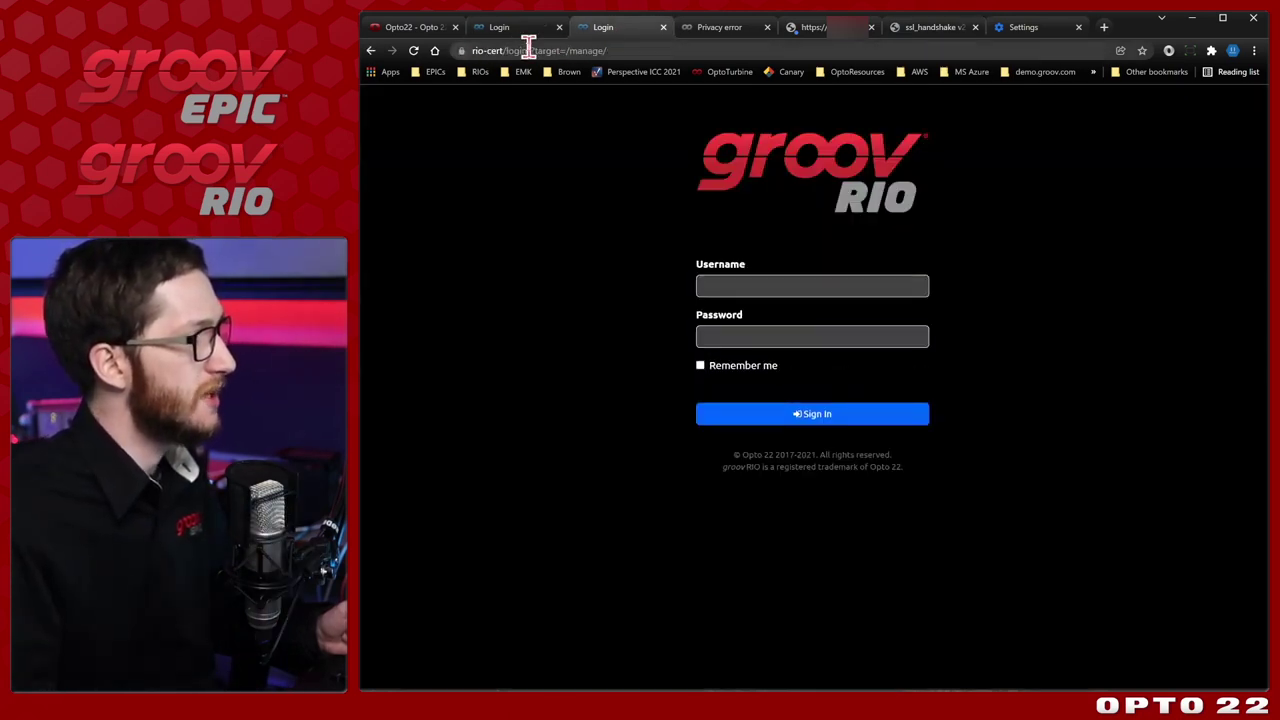
left_click(464, 50)
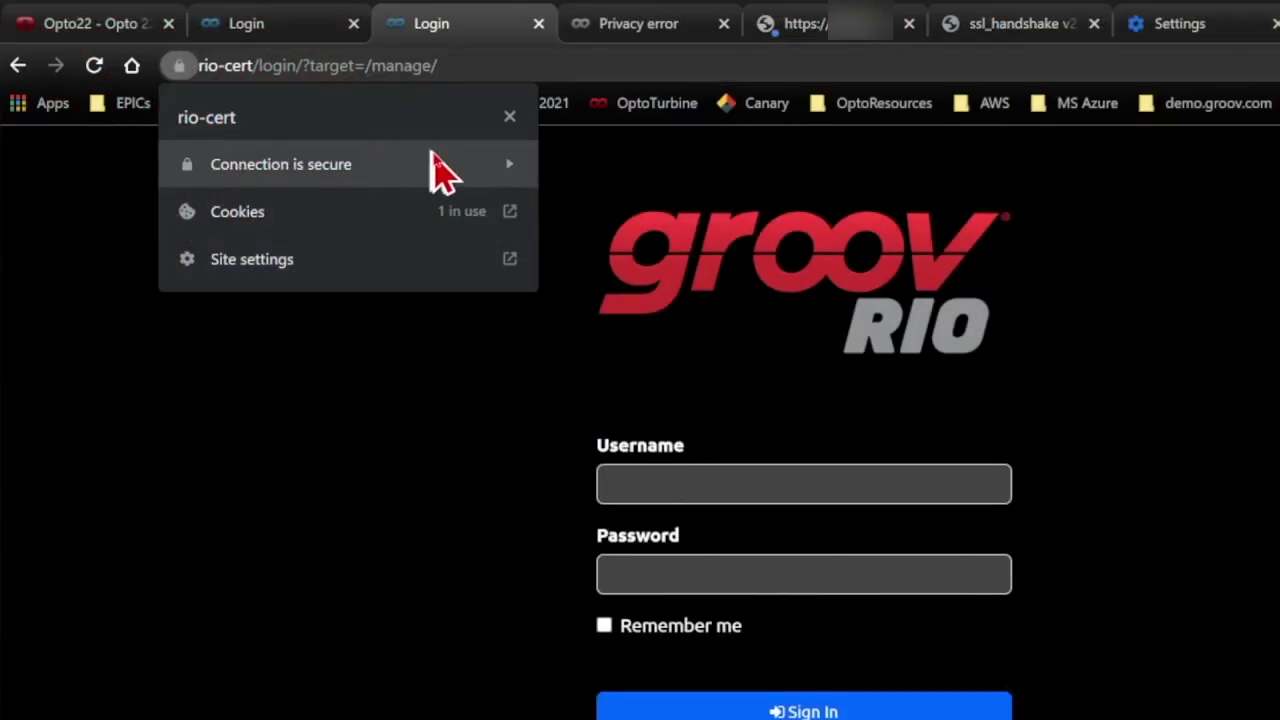
left_click(437, 165)
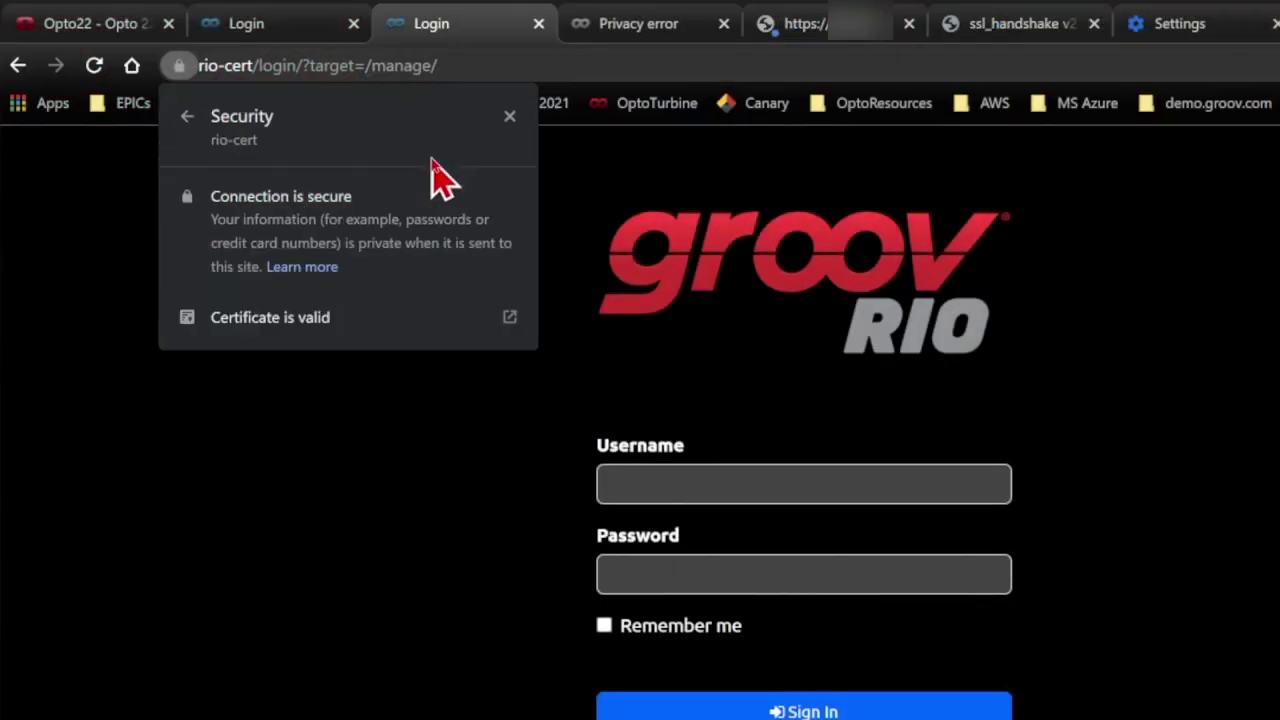
left_click(365, 327)
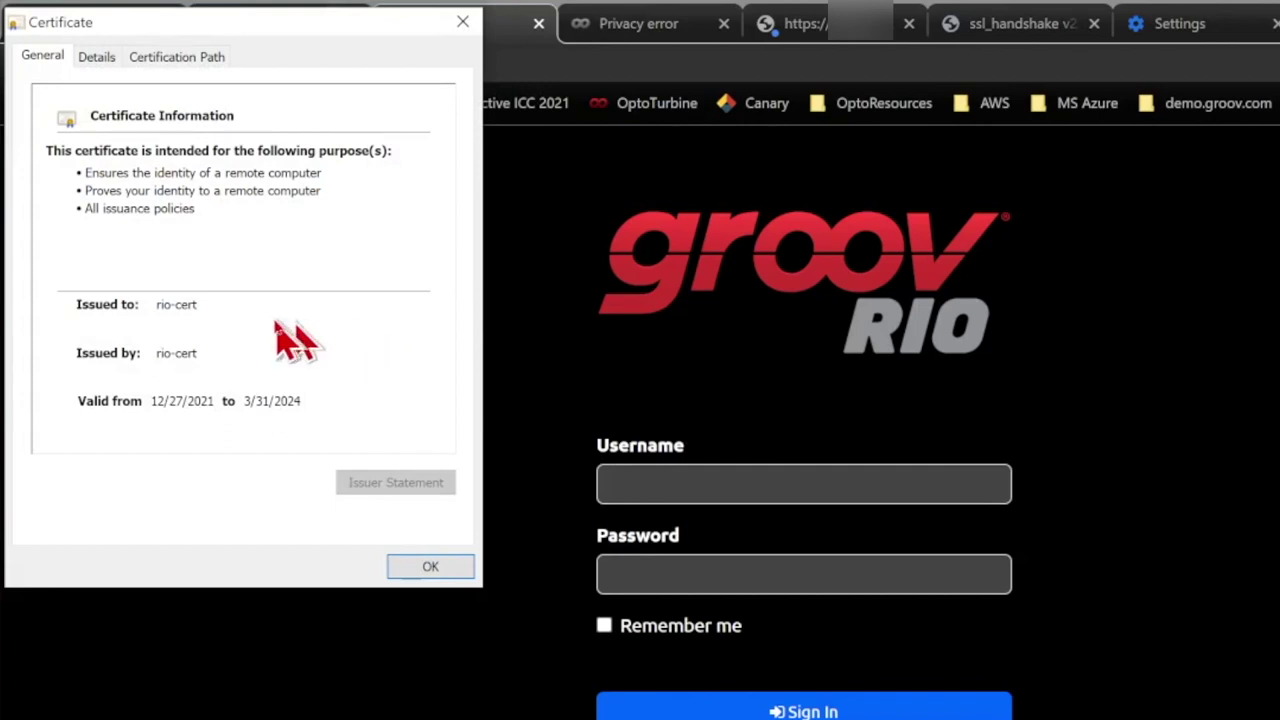
left_click_drag(255, 18, 213, 88)
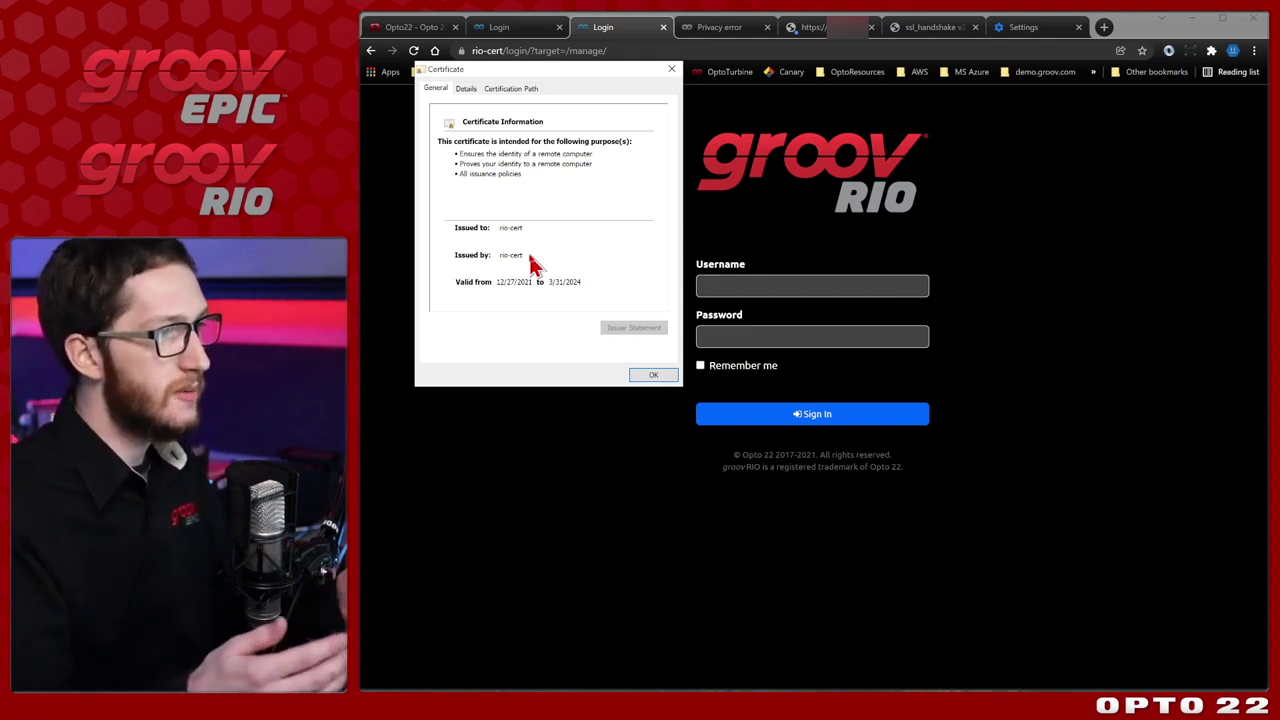
Close the rio-cert certificate, then review and close the OptoDemos-issued rio-scada certificate.
left_click(653, 376)
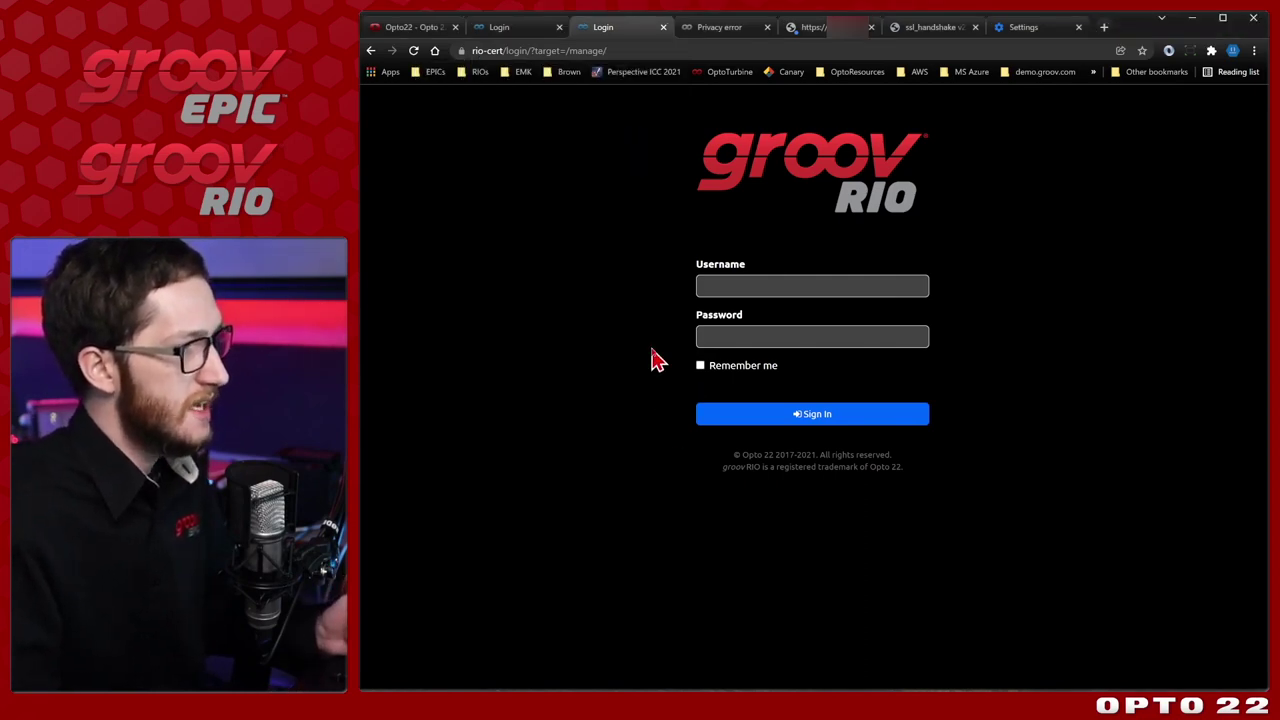
left_click(499, 28)
left_click(461, 50)
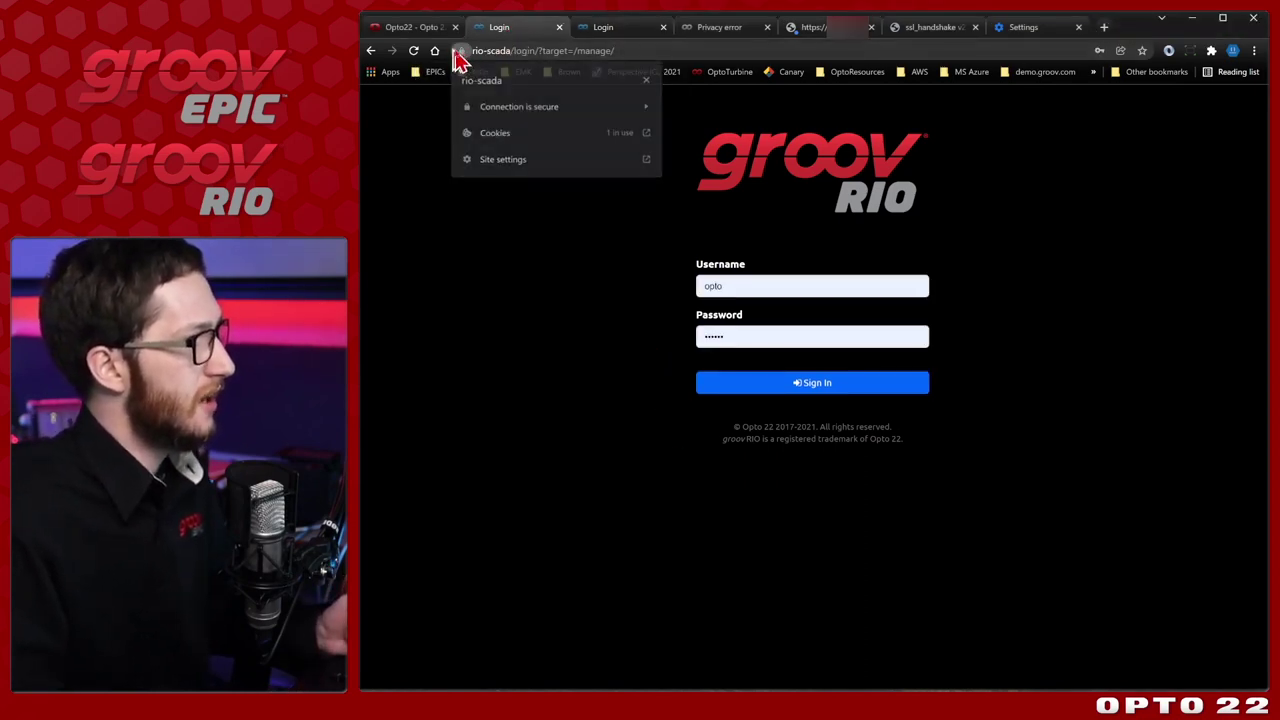
left_click(520, 110)
left_click(553, 204)
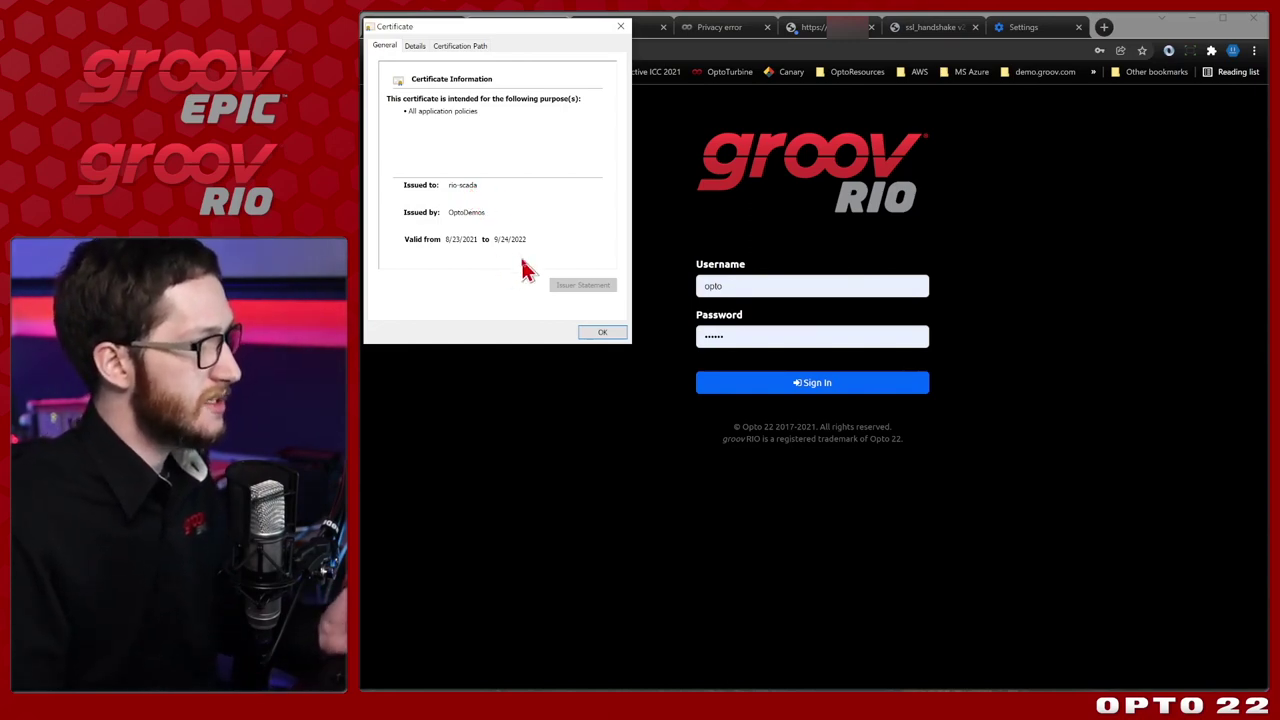
left_click(596, 331)
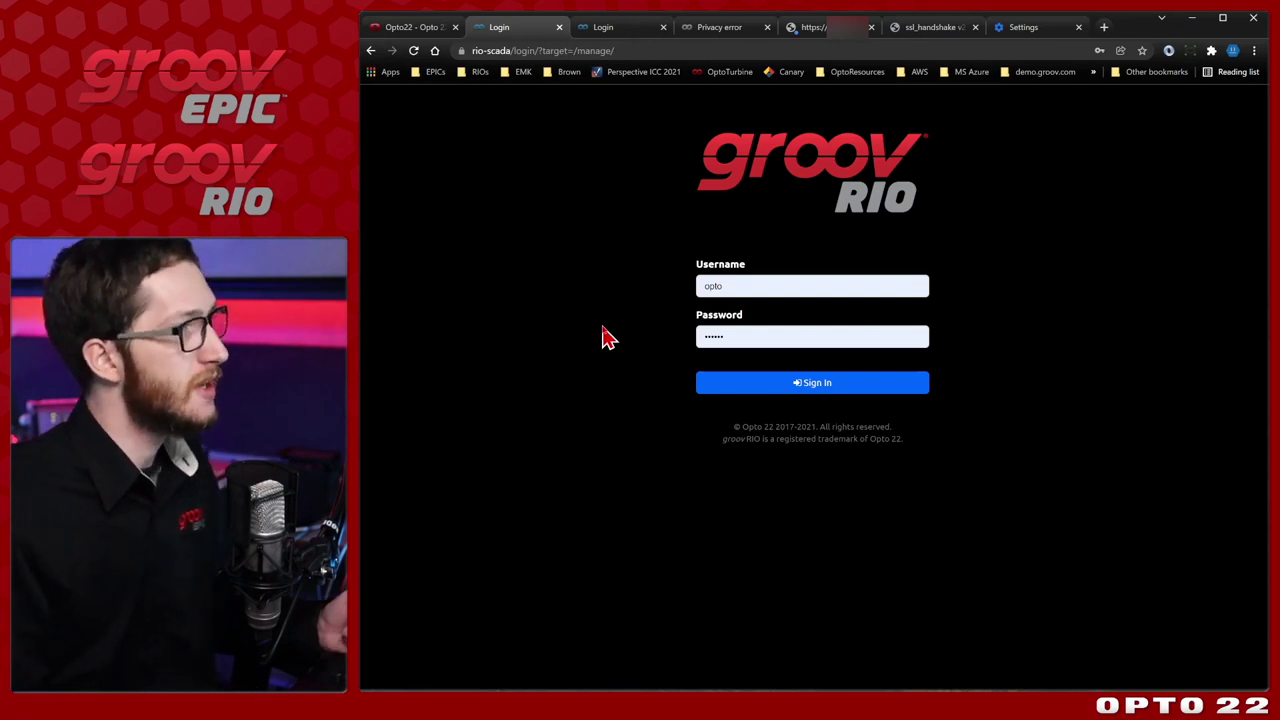
View the untrusted opto-04-3a-ea certificate from its privacy error tab.
left_click(703, 42)
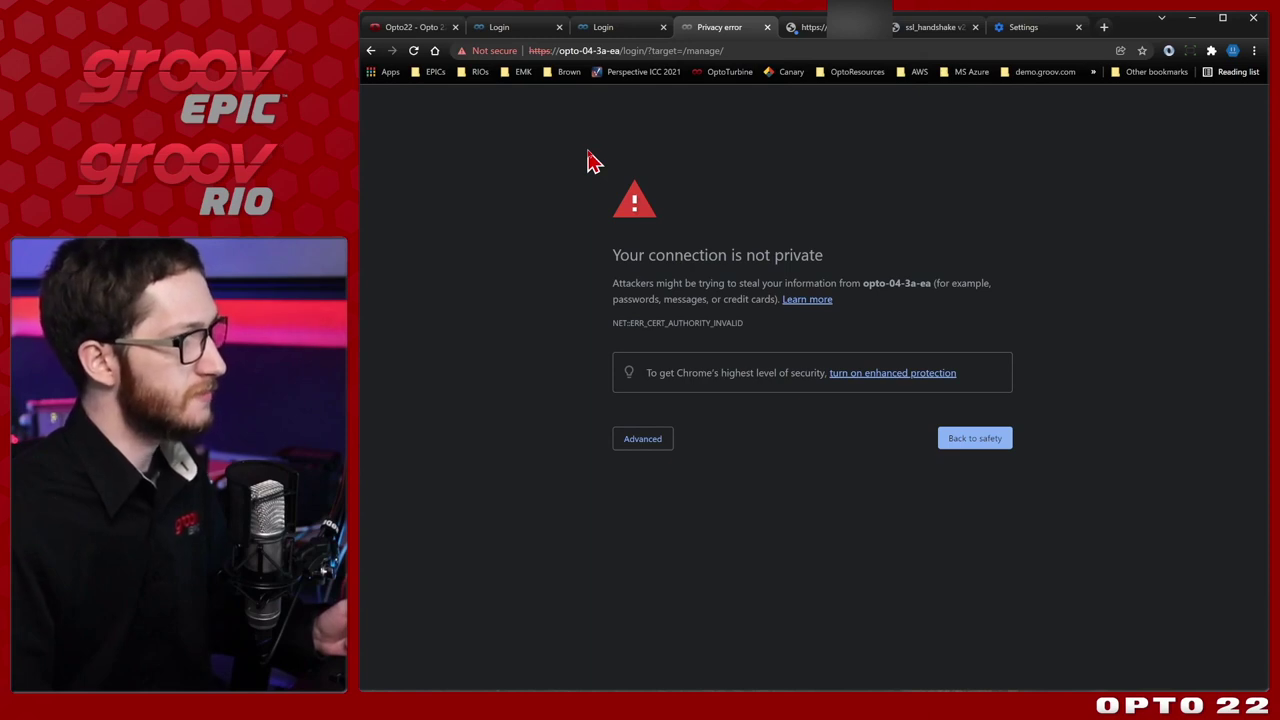
left_click(495, 51)
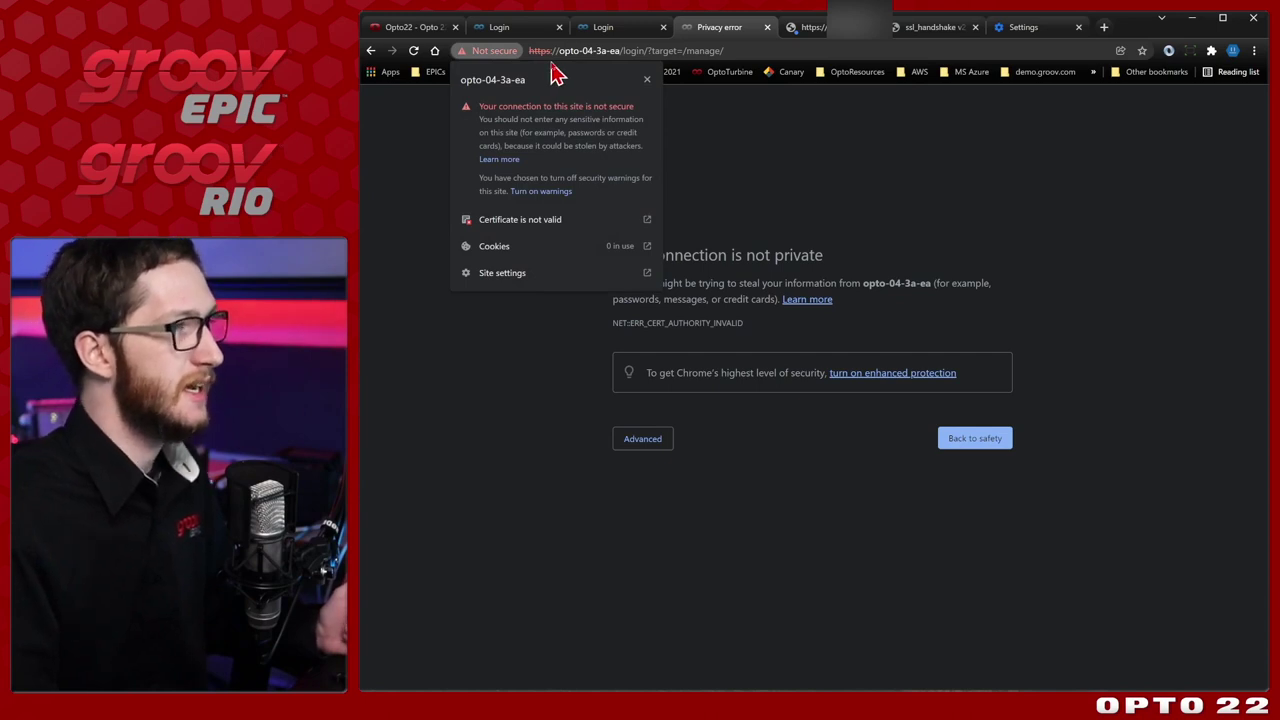
left_click(577, 220)
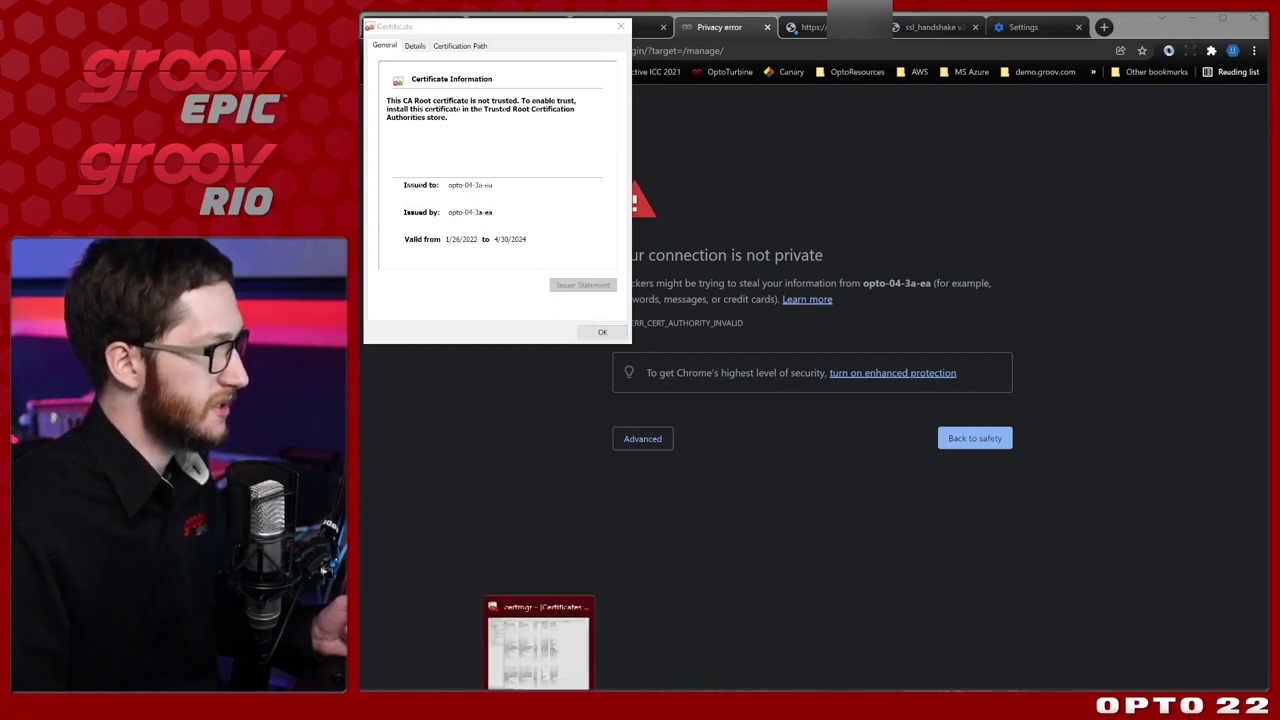
Compare it against certmgr's Trusted Root list, close it, and show the SSL handshake diagram.
left_click(543, 648)
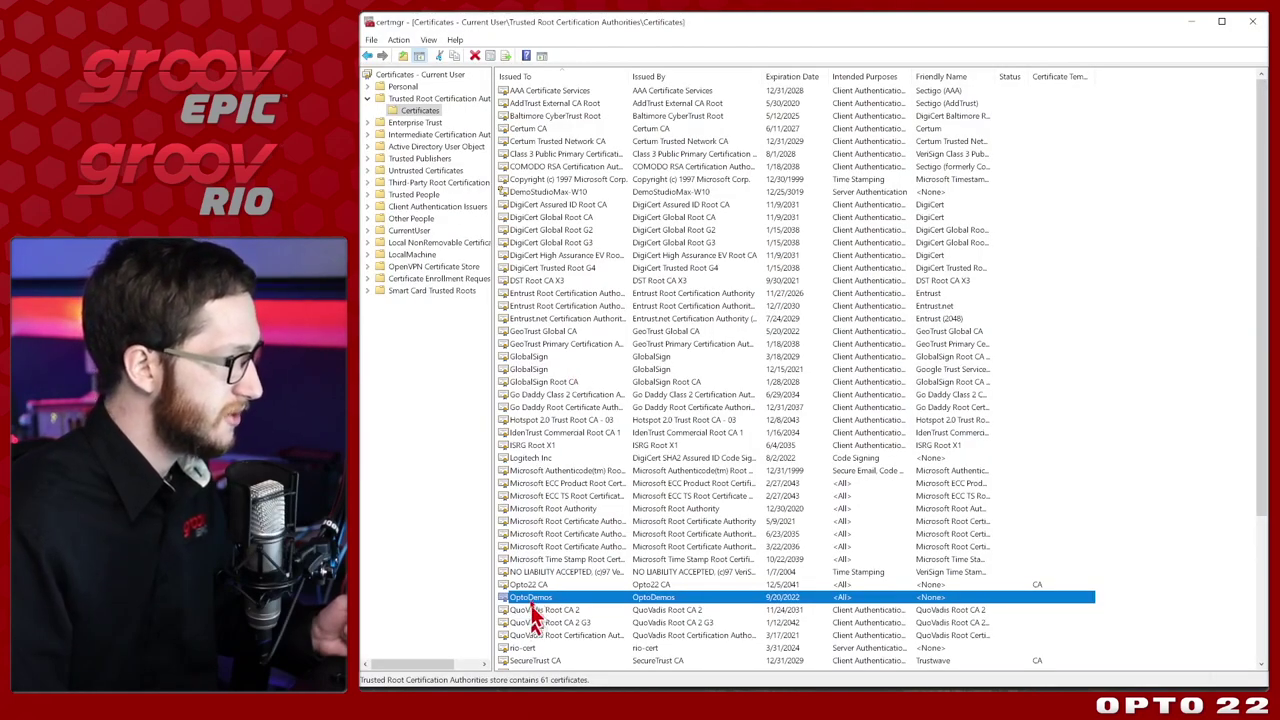
scroll(535, 620, "down", 2)
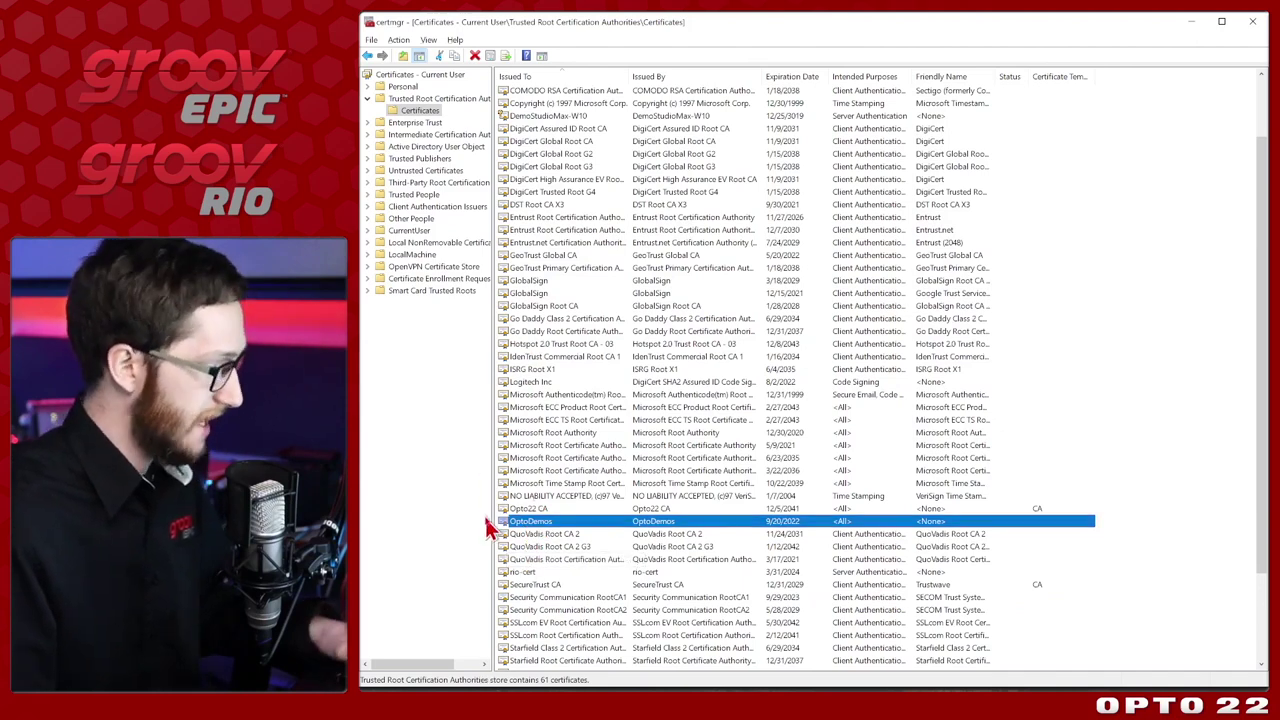
key("alt+Tab")
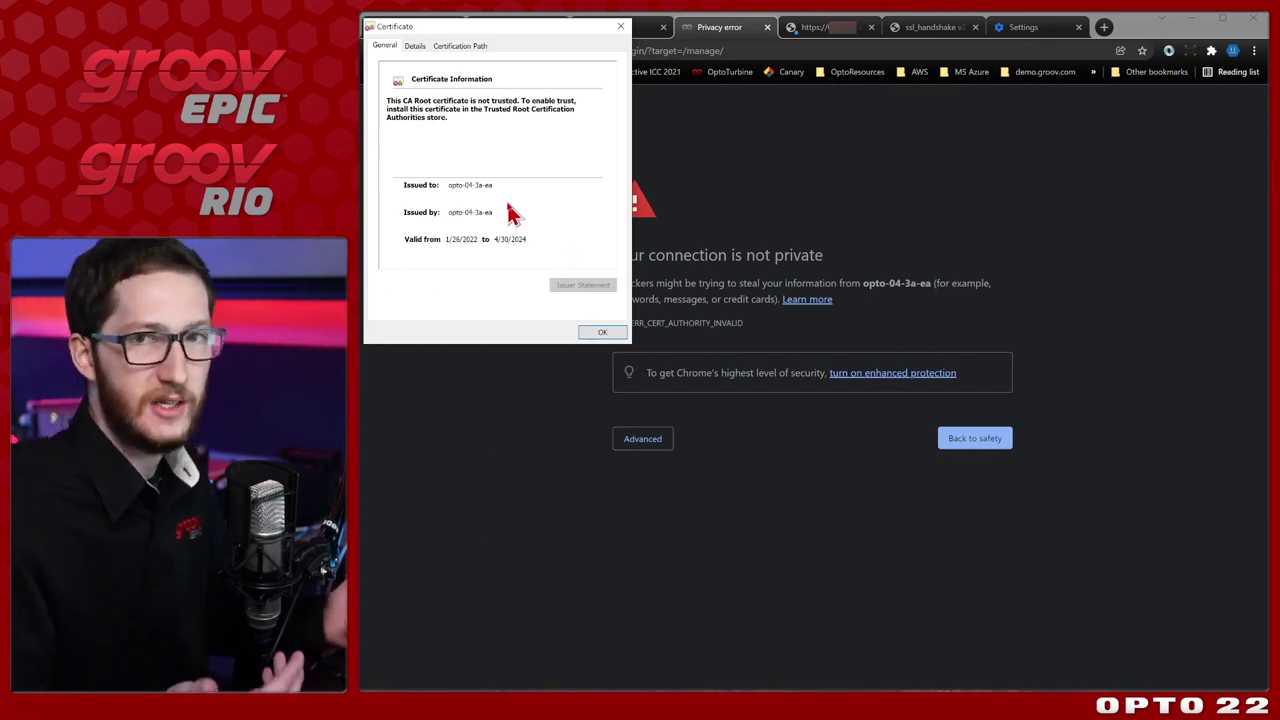
left_click(598, 332)
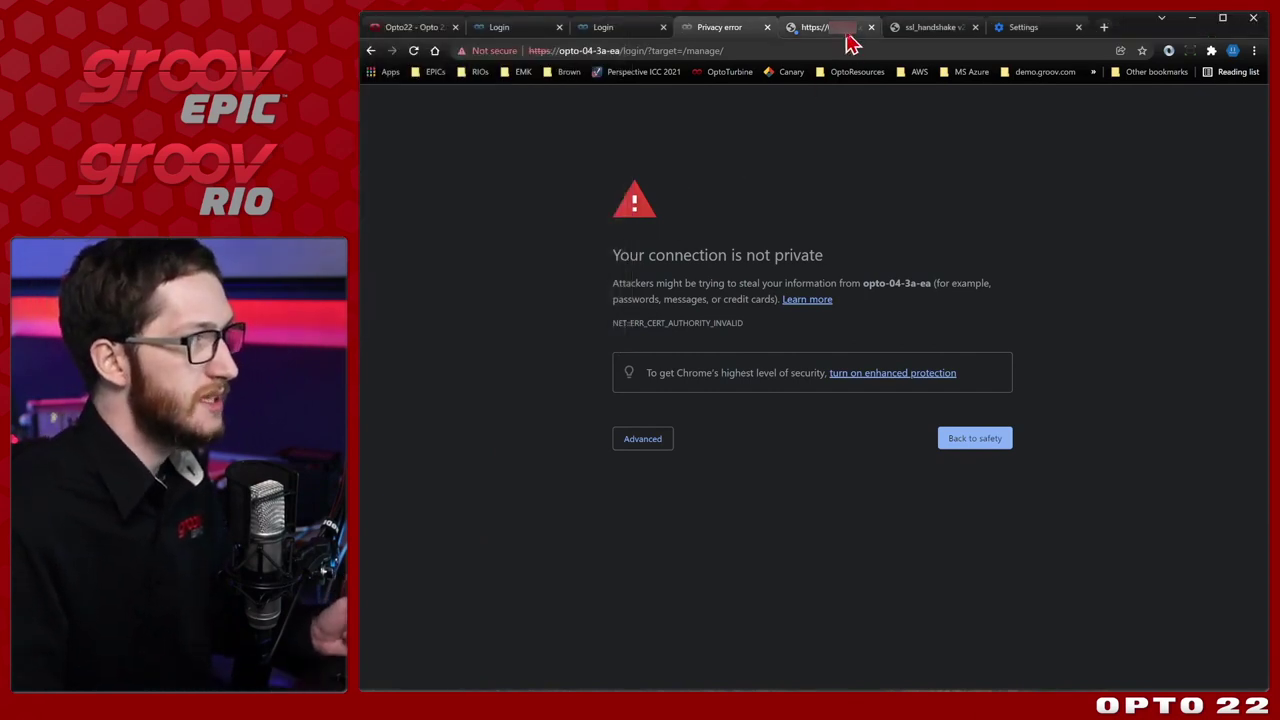
left_click(936, 30)
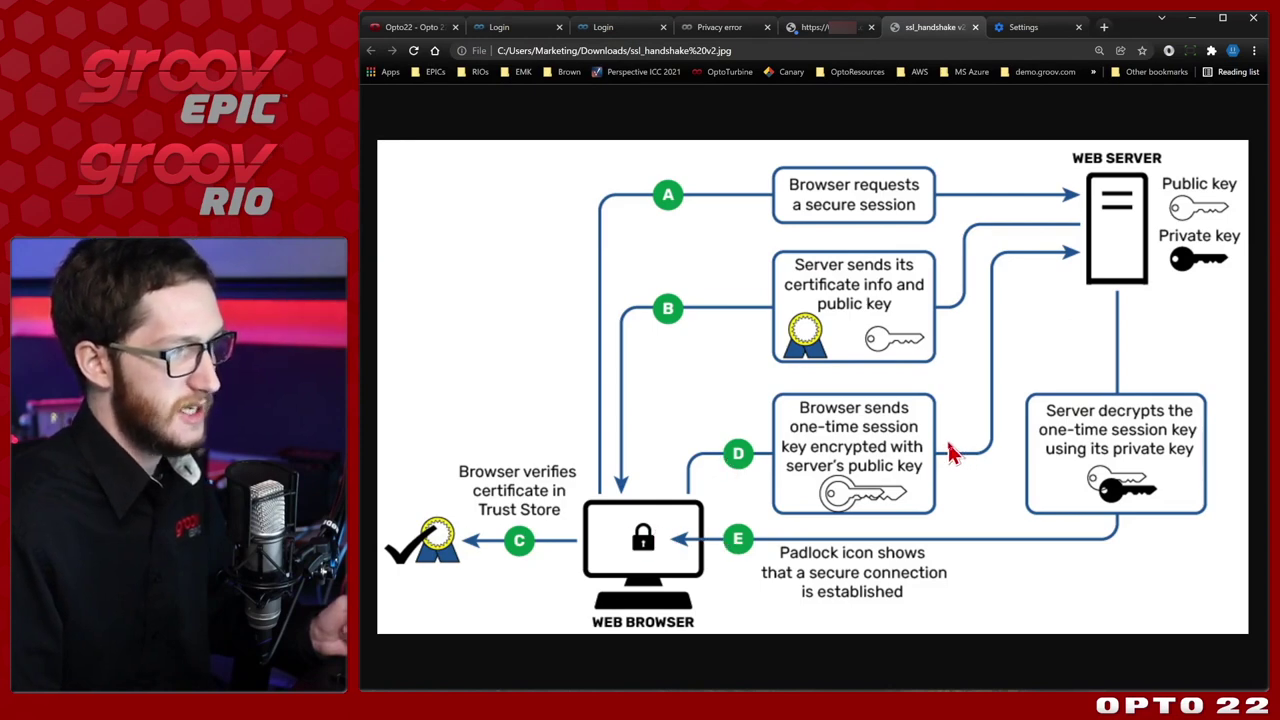
Proceed past the opto-04-3a-ea privacy warning and sign in with the device username and password.
left_click(724, 33)
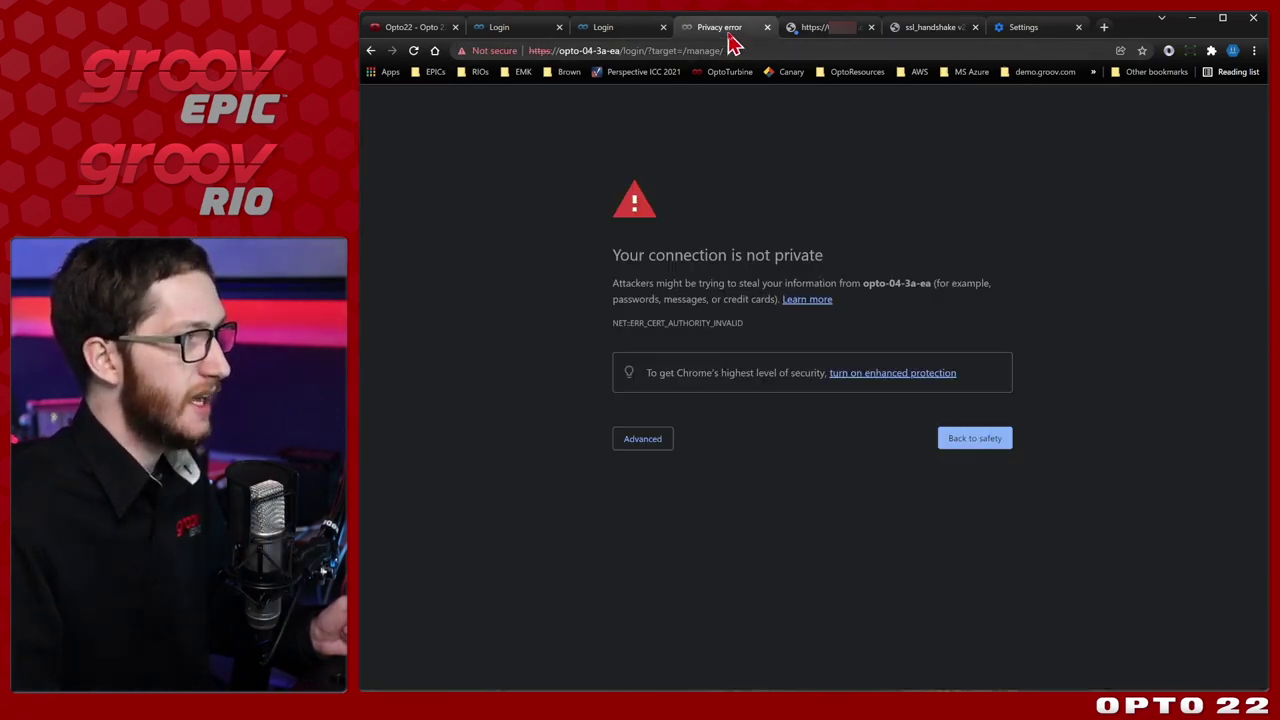
left_click(641, 439)
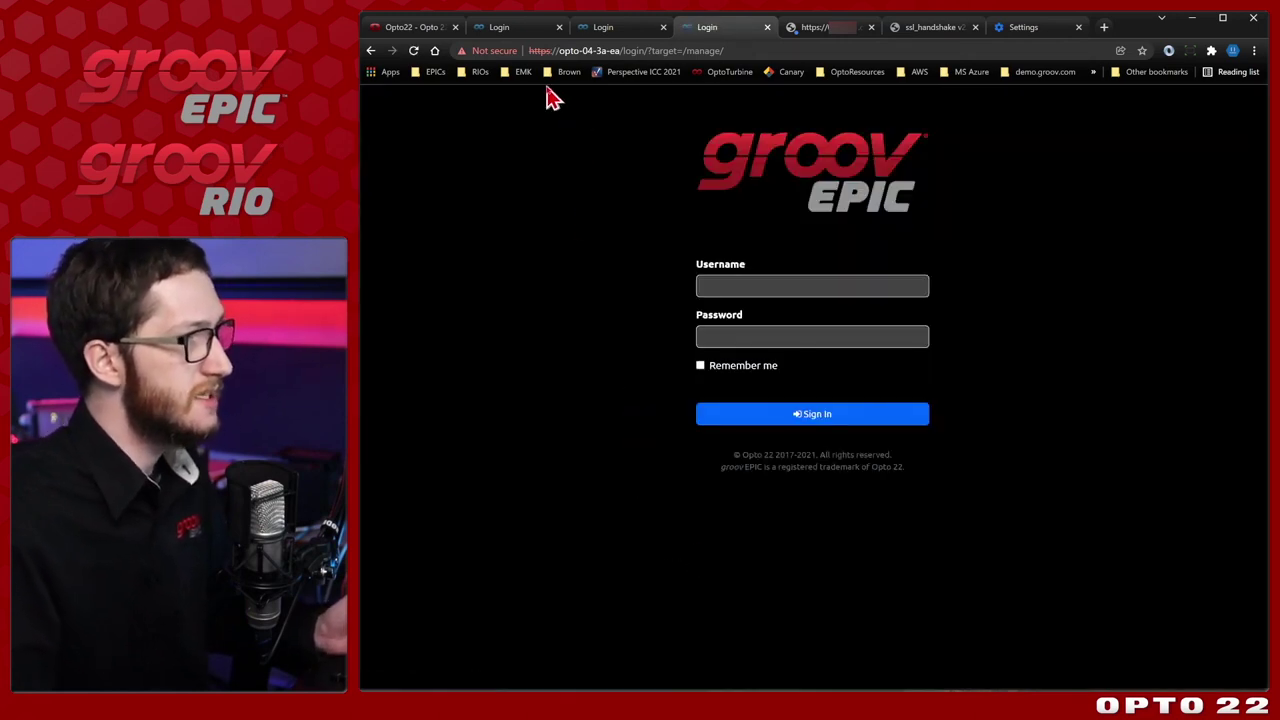
left_click(746, 282)
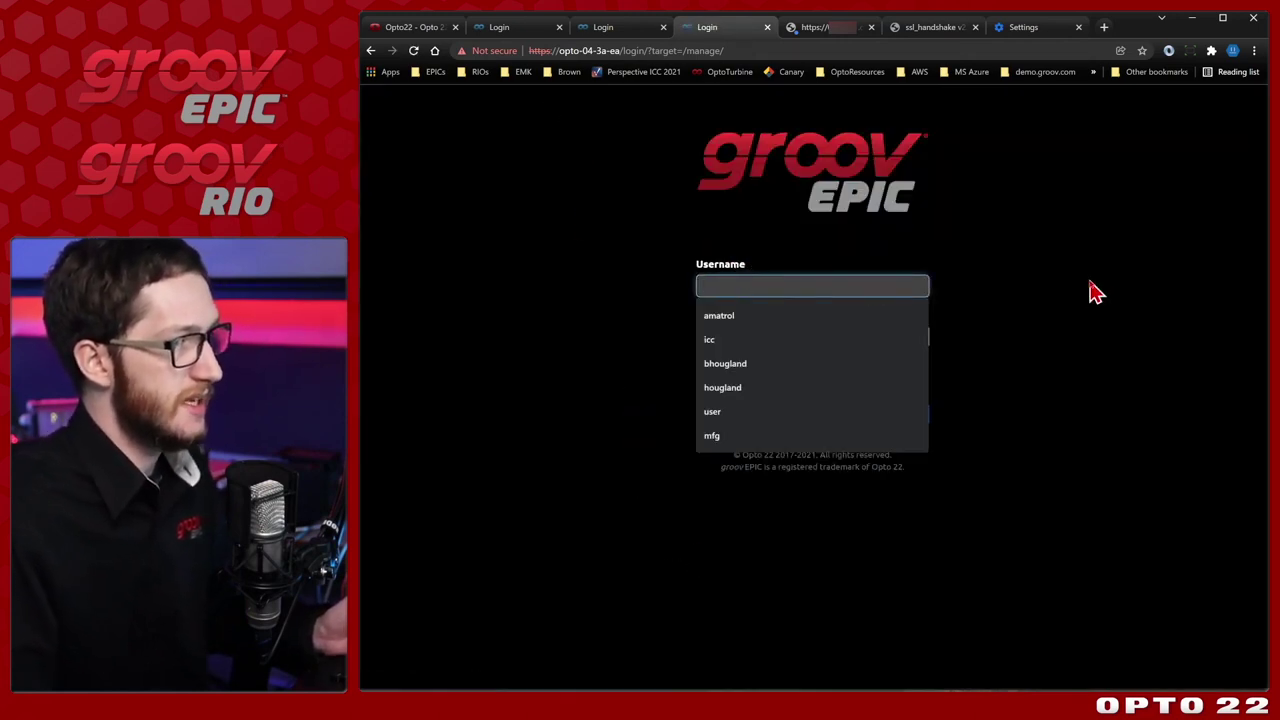
type("opto")
key("Tab")
type("o")
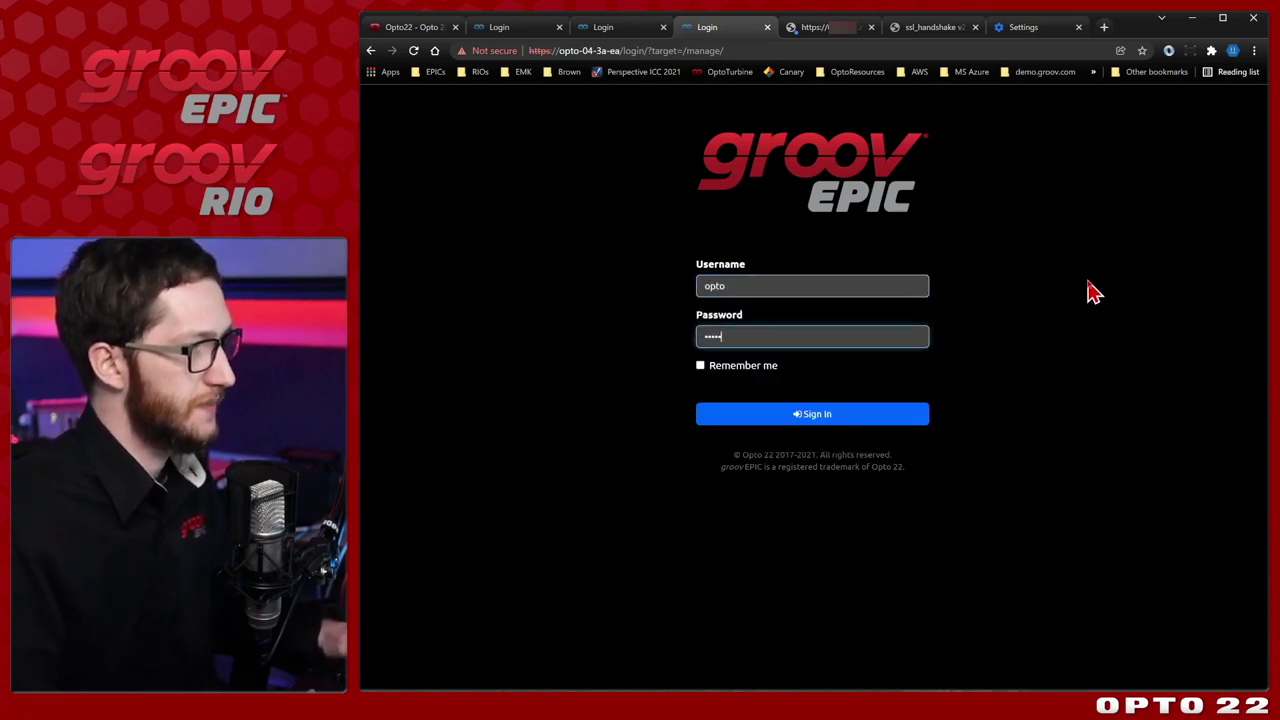
left_click(851, 416)
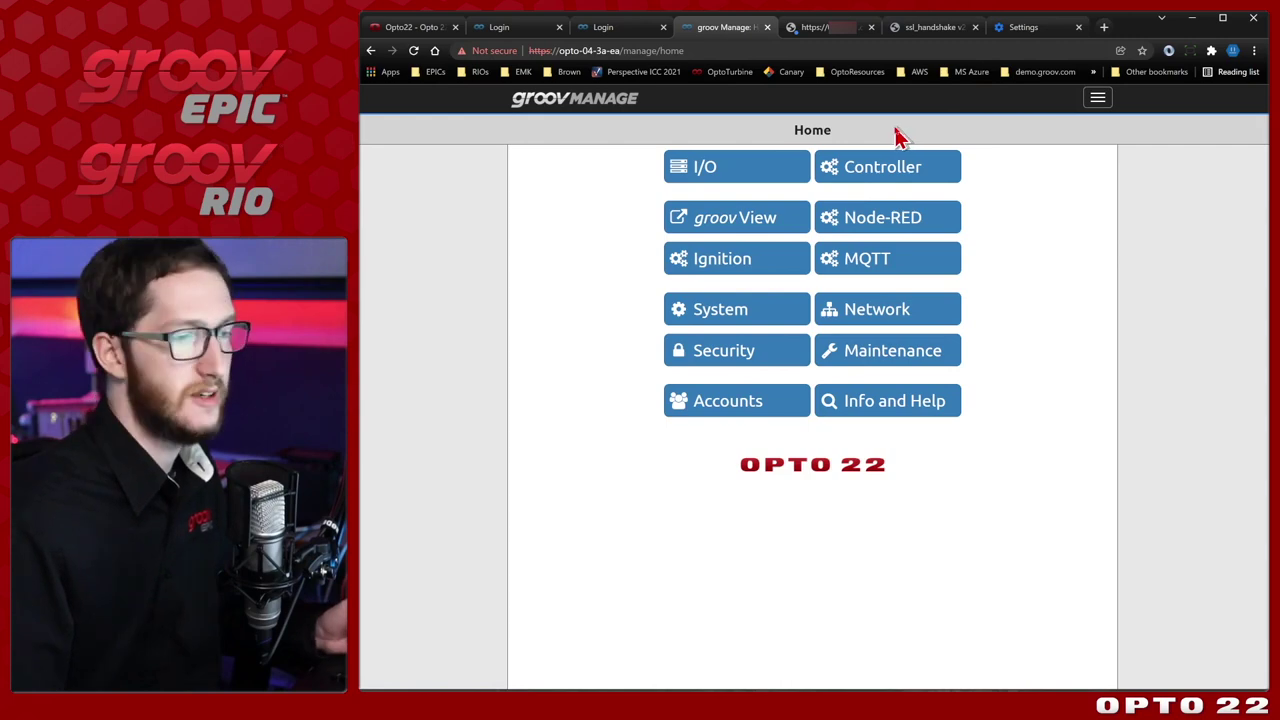
left_click(740, 355)
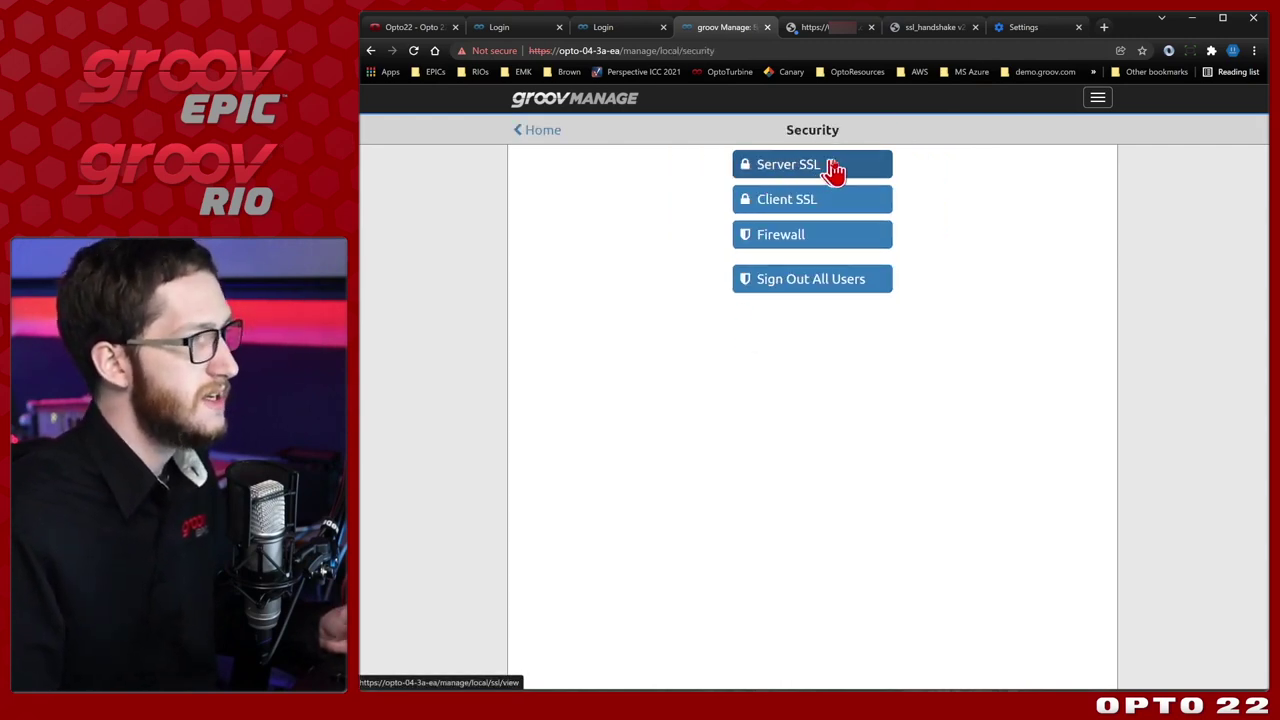
left_click(833, 168)
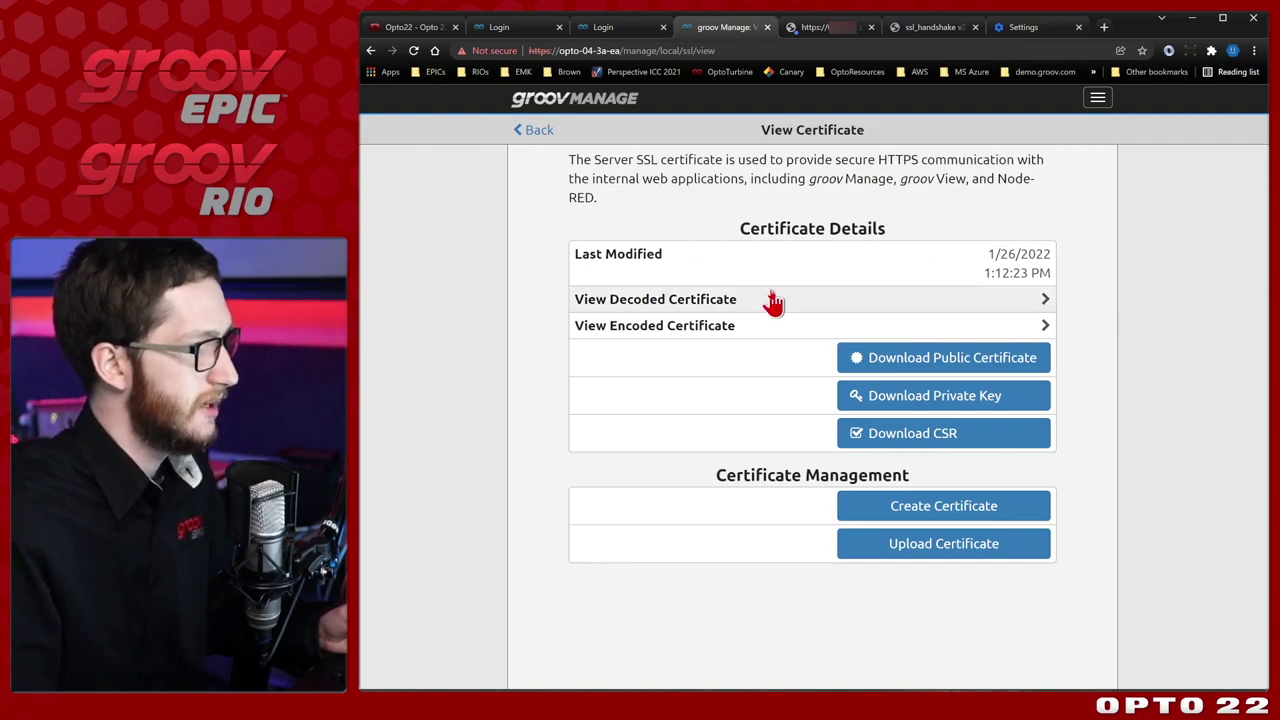
left_click(770, 299)
scroll(768, 300, "down", 1)
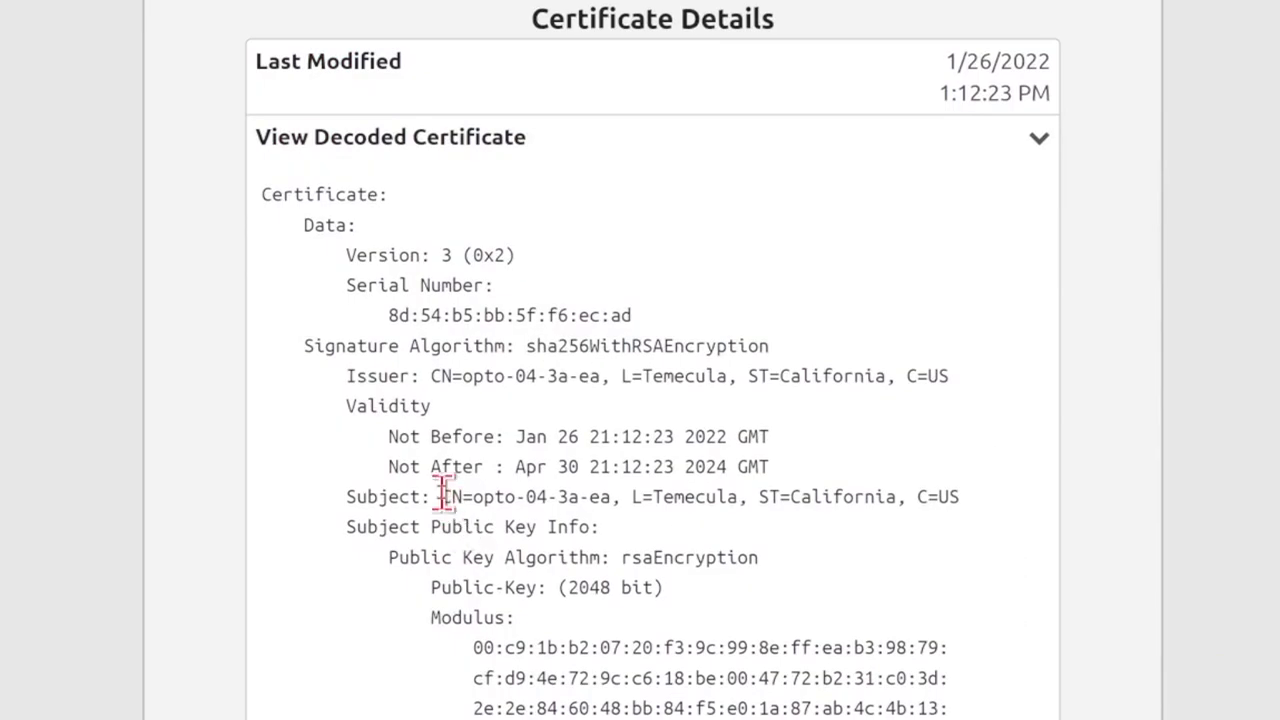
left_click_drag(441, 496, 611, 498)
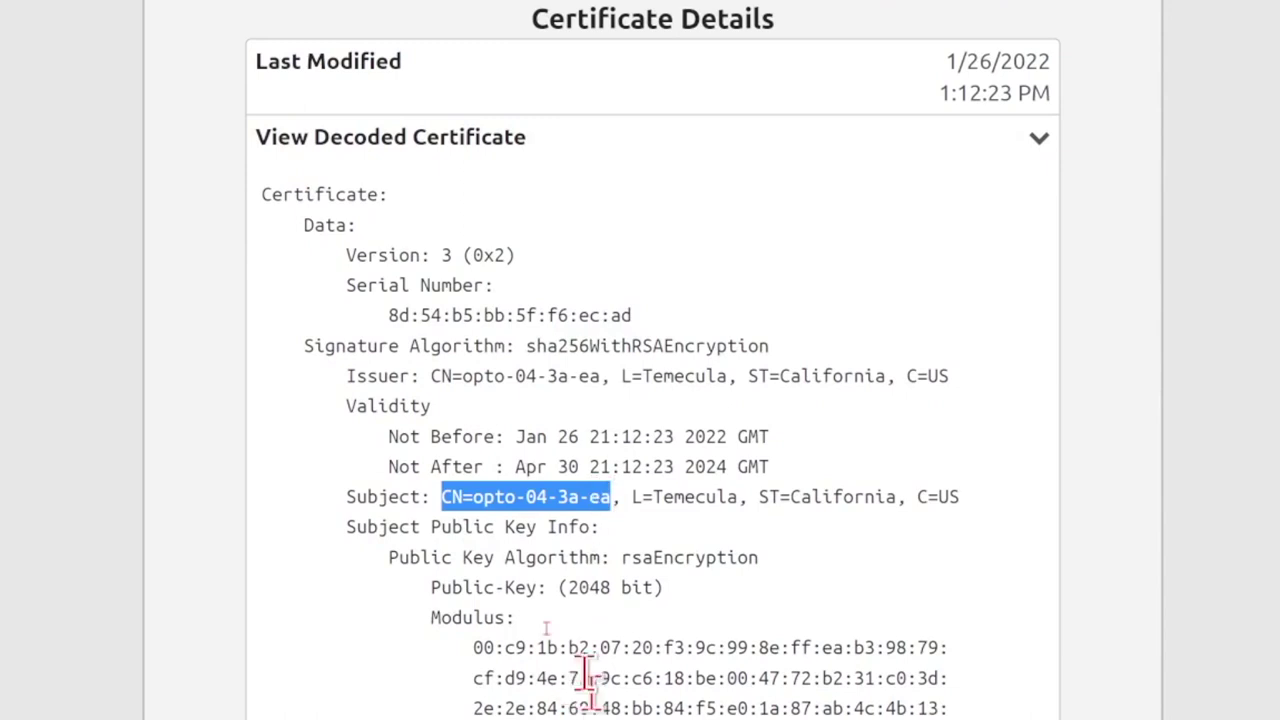
left_click(438, 377)
left_click_drag(438, 377, 603, 377)
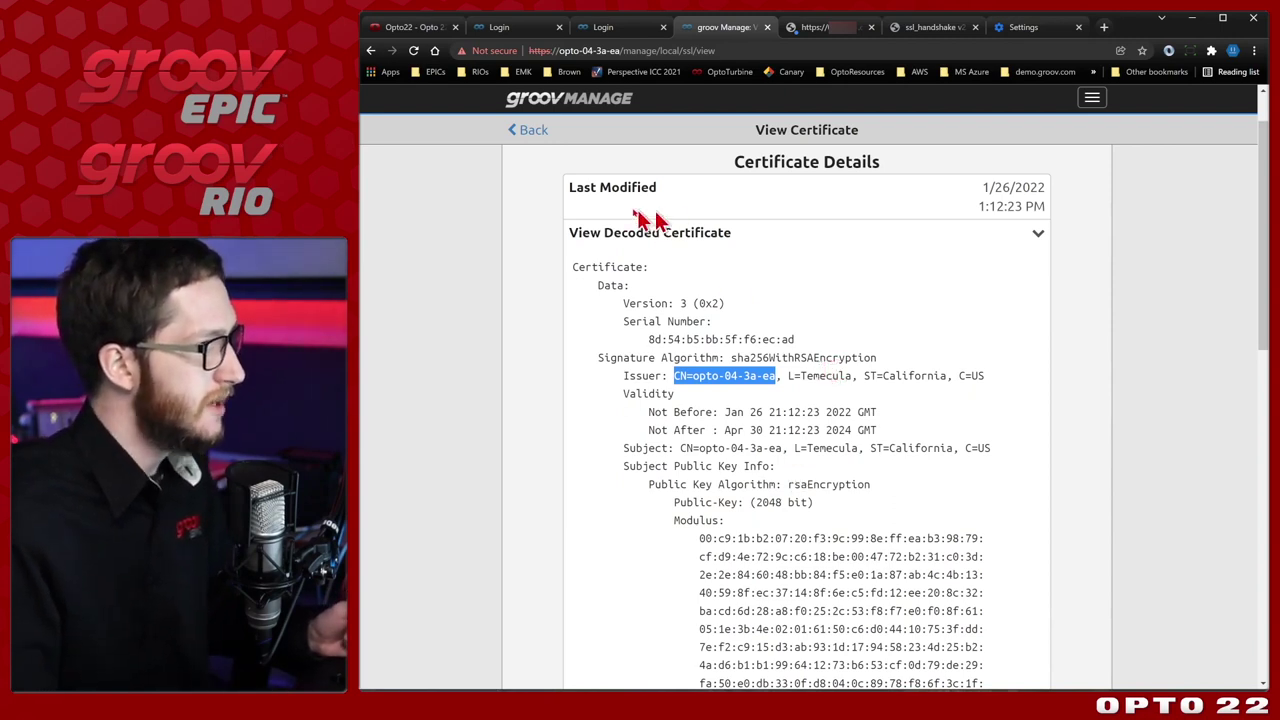
left_click(524, 131)
Change the hostname from opto-04-3a-ea to epic-demo in network settings and save.
left_click(538, 132)
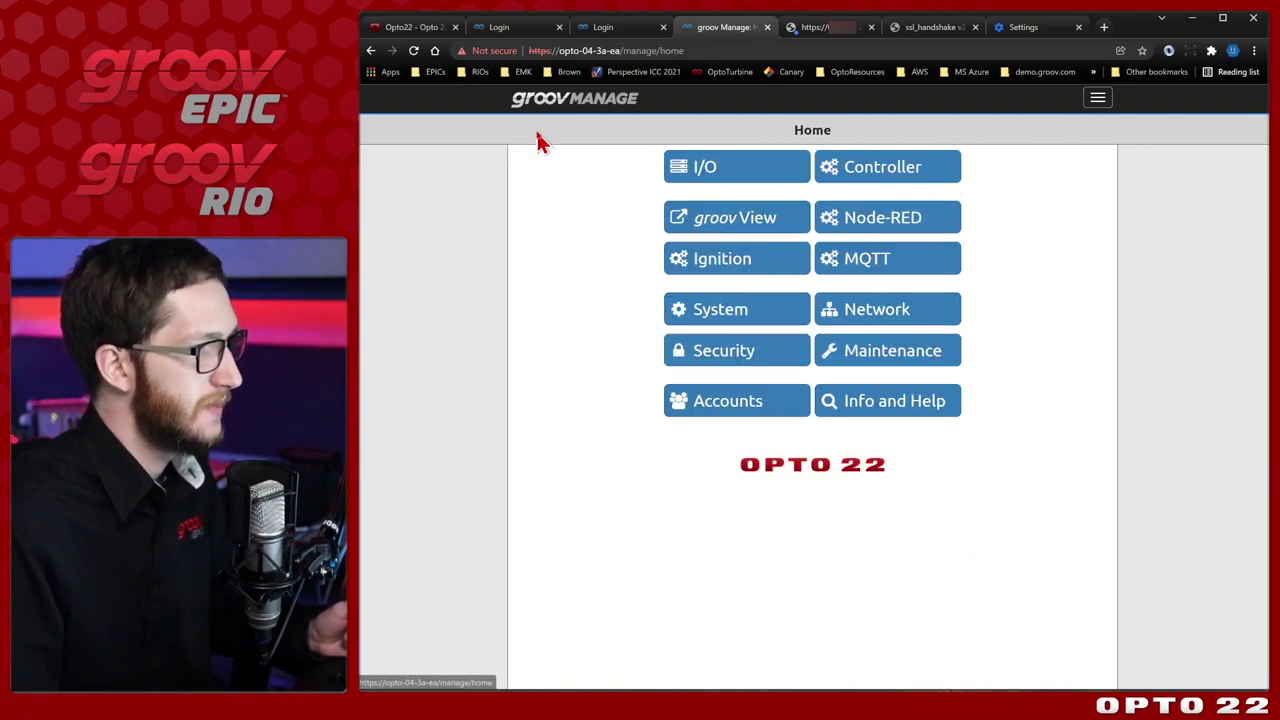
left_click(862, 329)
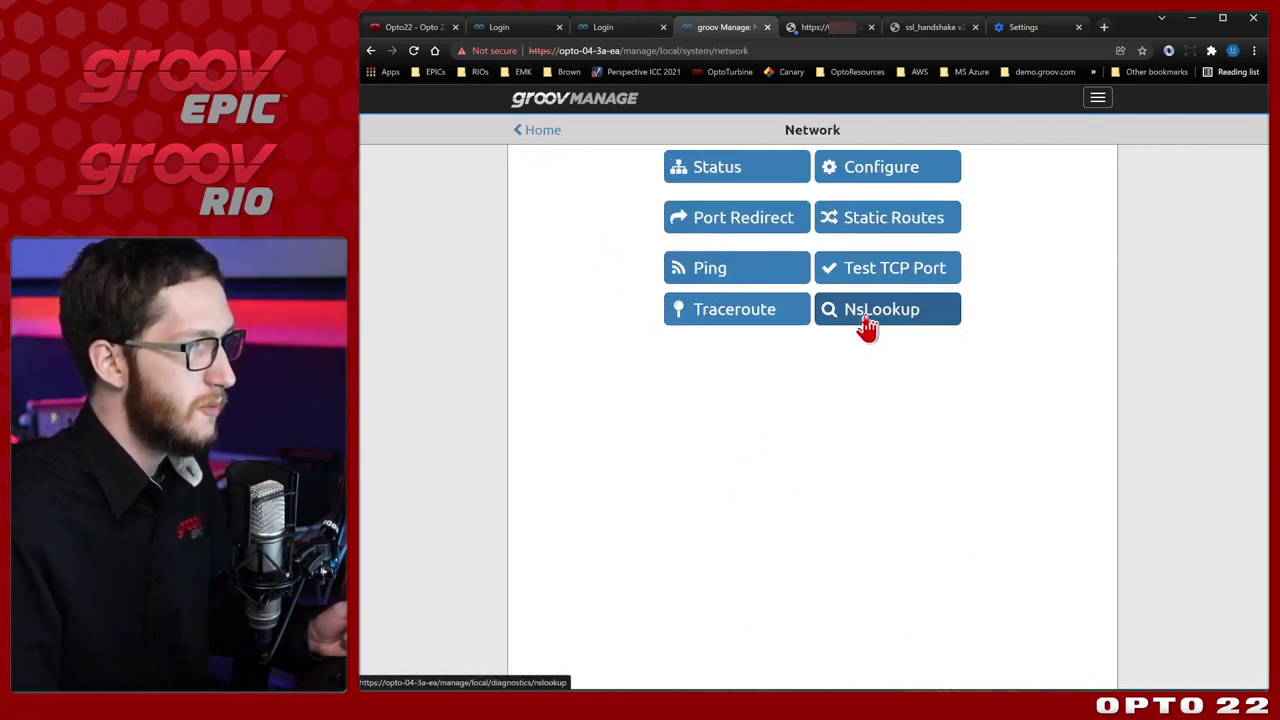
left_click(873, 177)
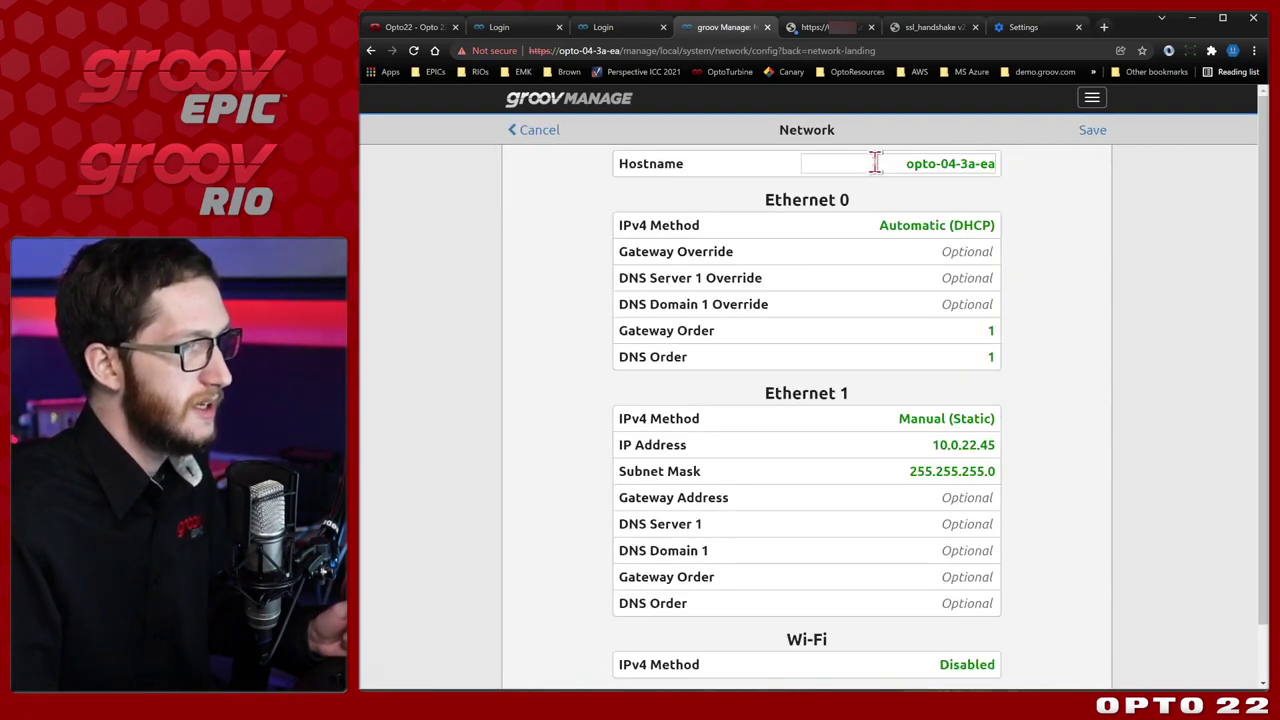
left_click_drag(892, 164, 1057, 166)
key("BackSpace")
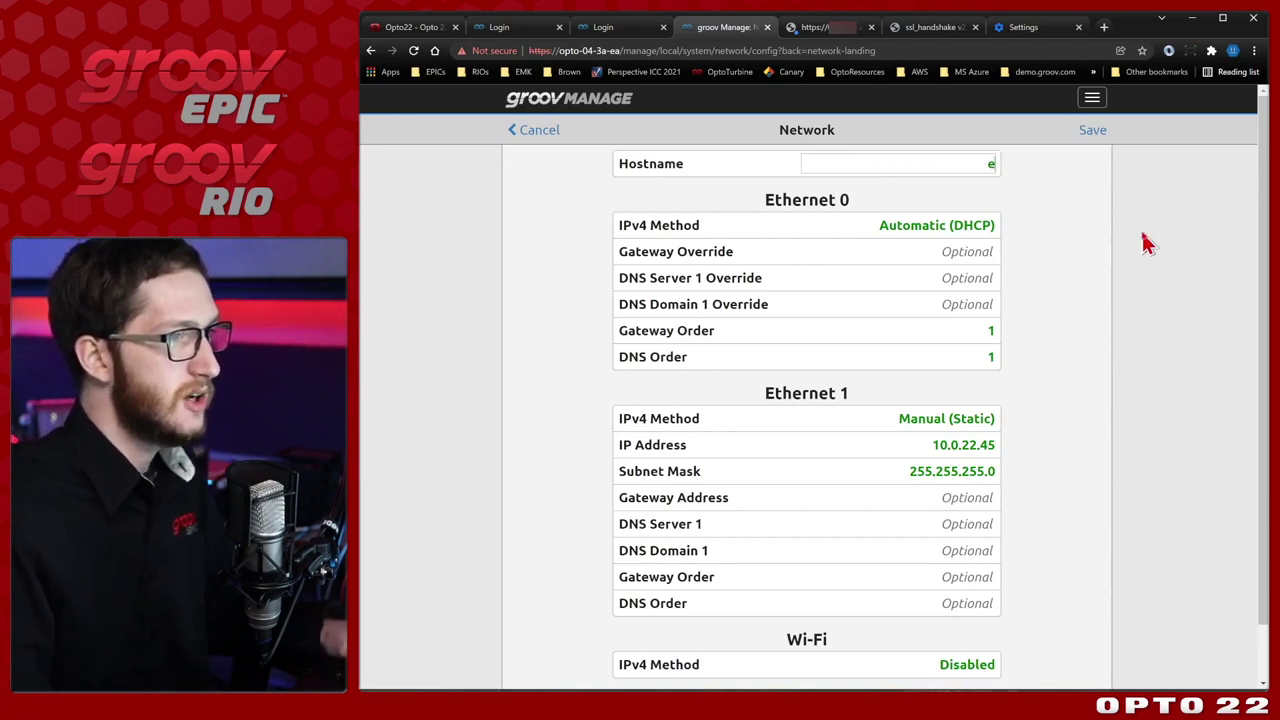
type("o")
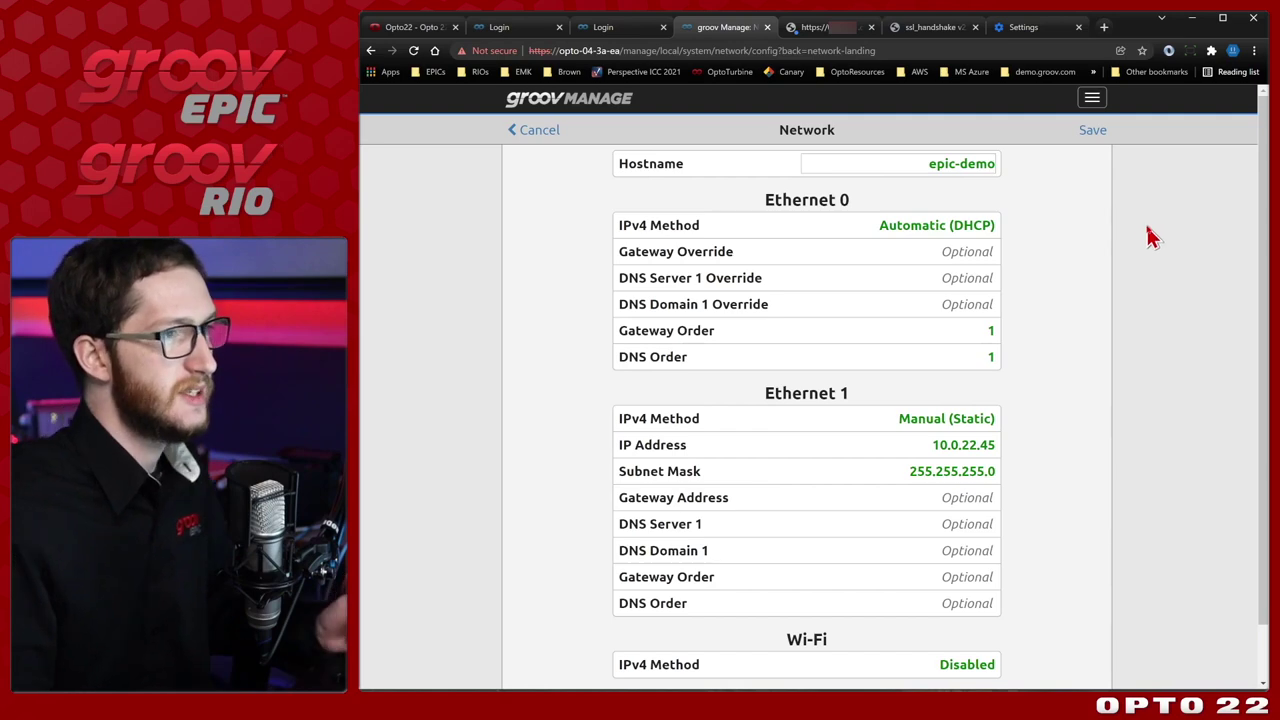
left_click(1125, 212)
left_click(1098, 140)
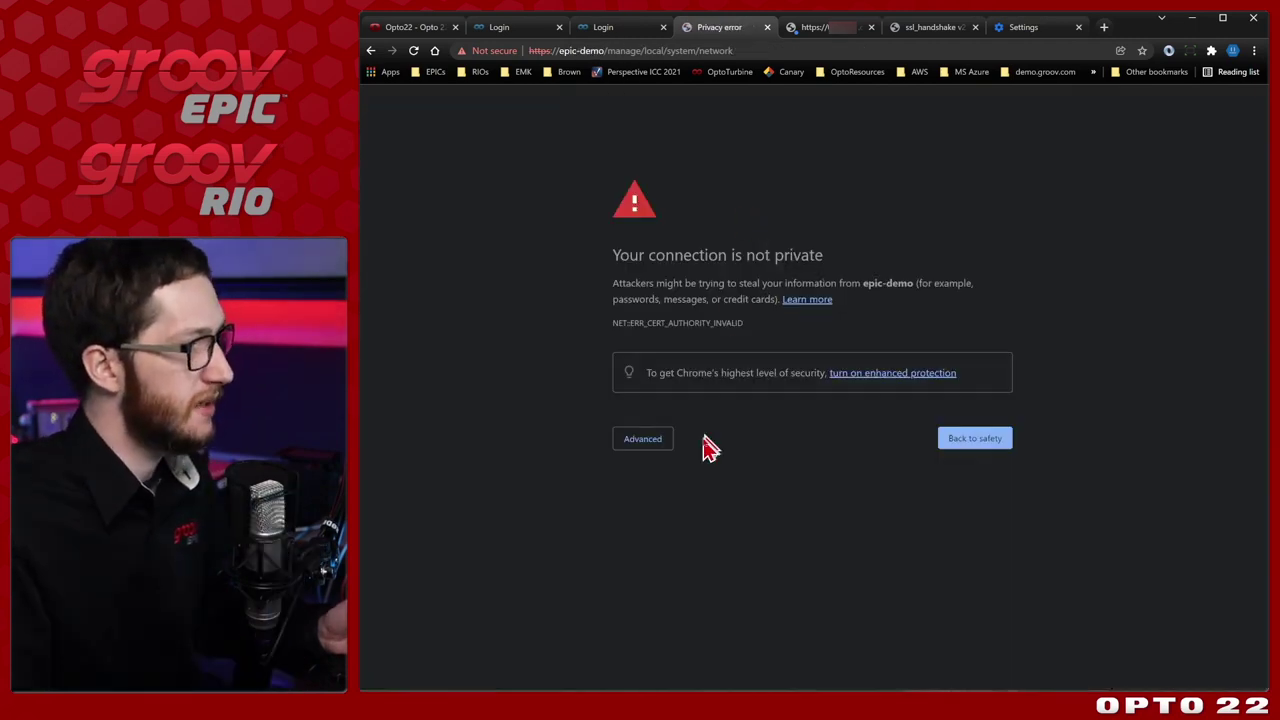
Proceed past the epic-demo certificate warning and sign in with the username and password.
left_click(648, 442)
left_click(672, 543)
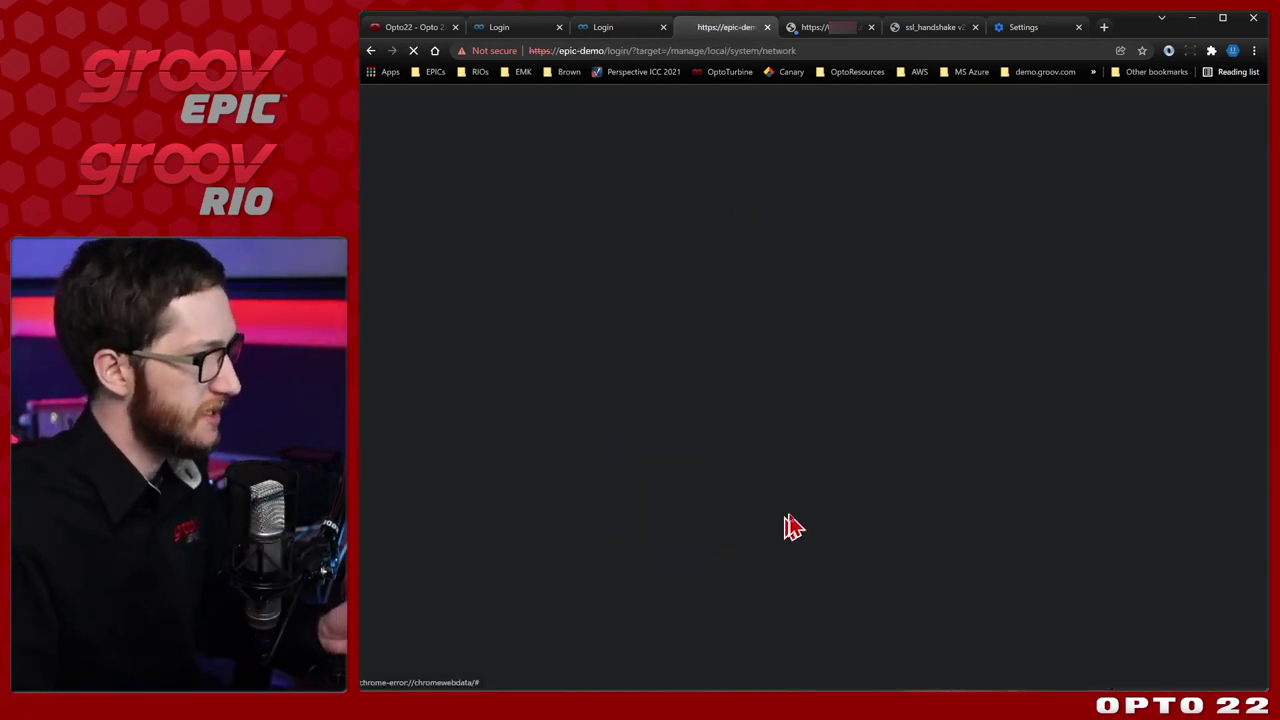
left_click(779, 287)
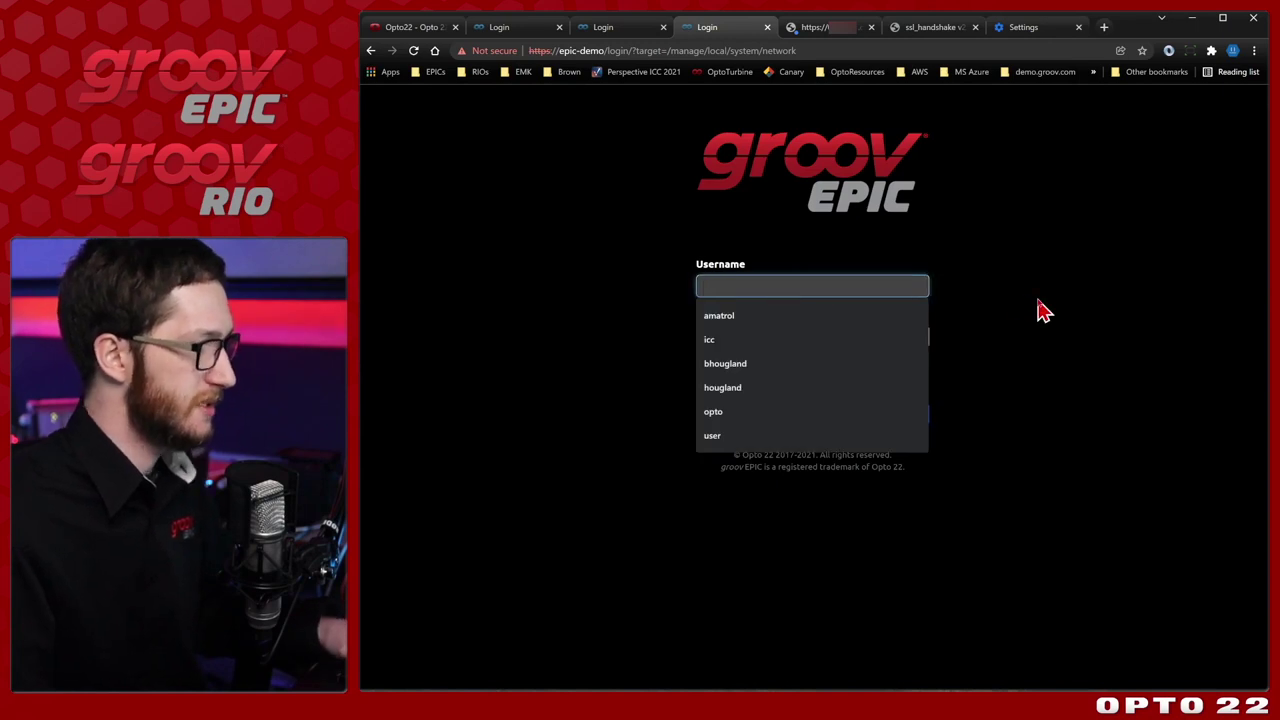
type("opto")
key("Tab")
type("opto22")
key("Return")
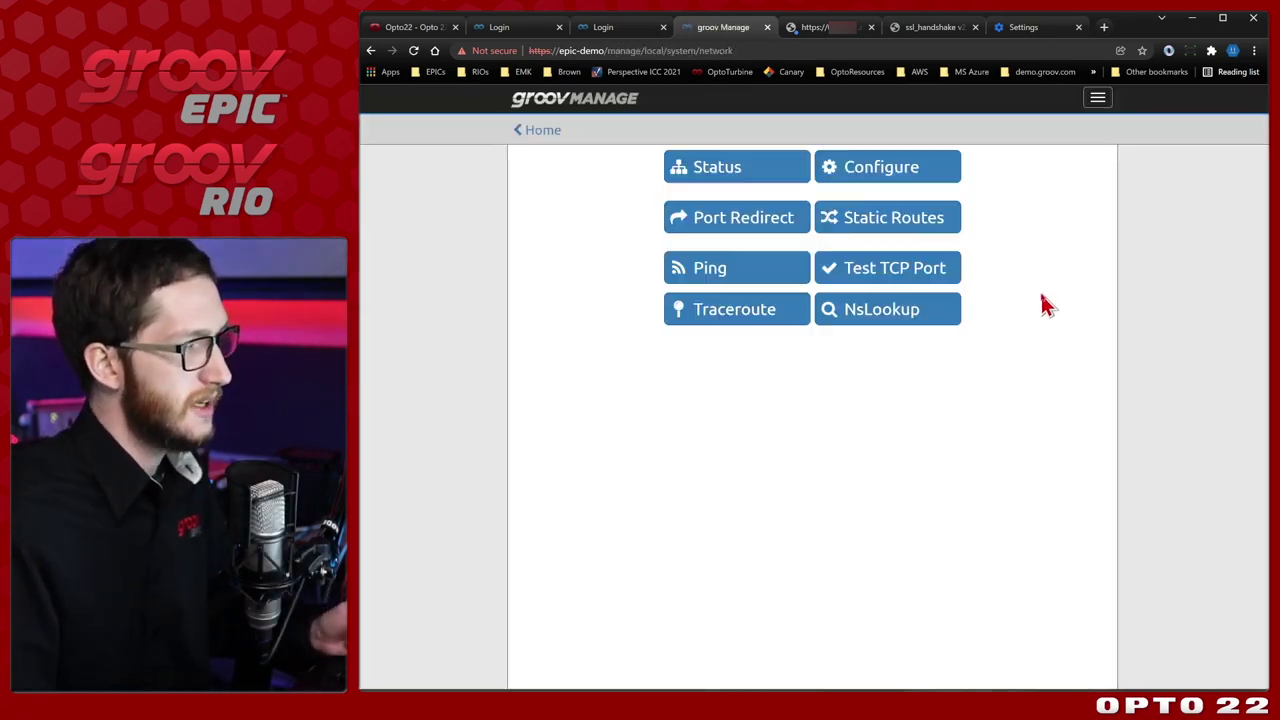
Check the Network status page, then return to the Home page.
left_click(770, 168)
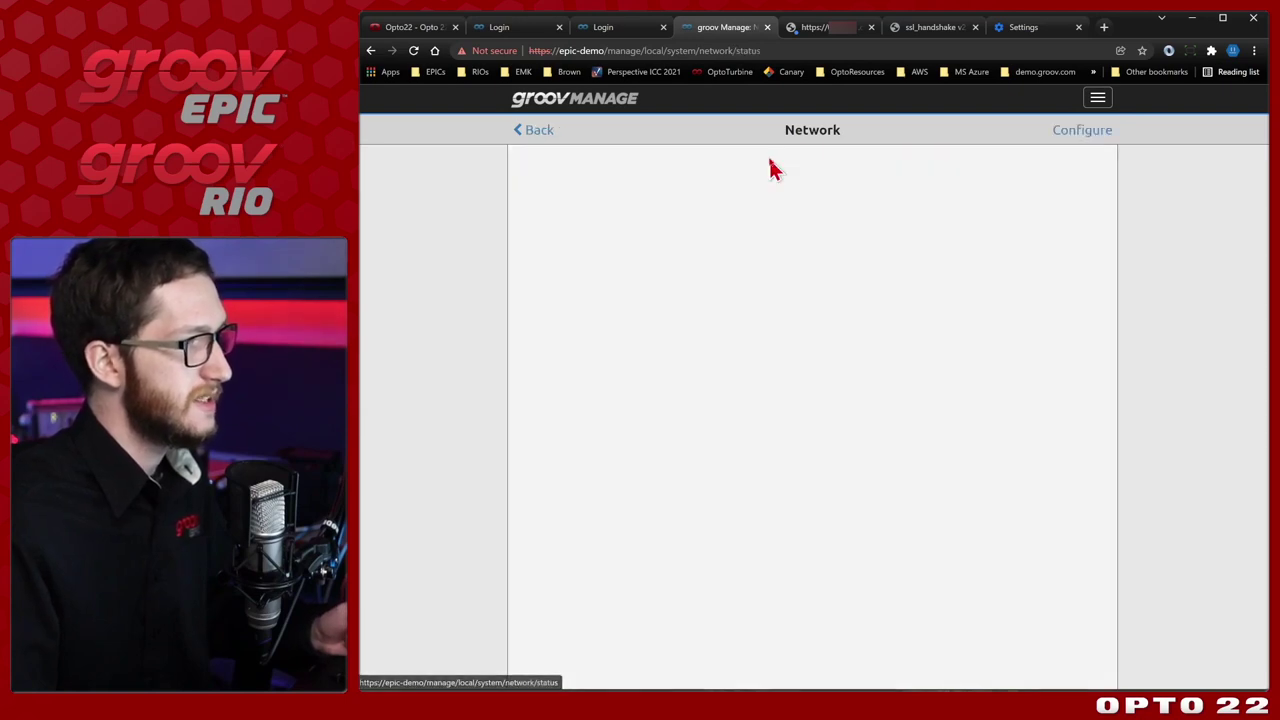
left_click(530, 129)
left_click(533, 132)
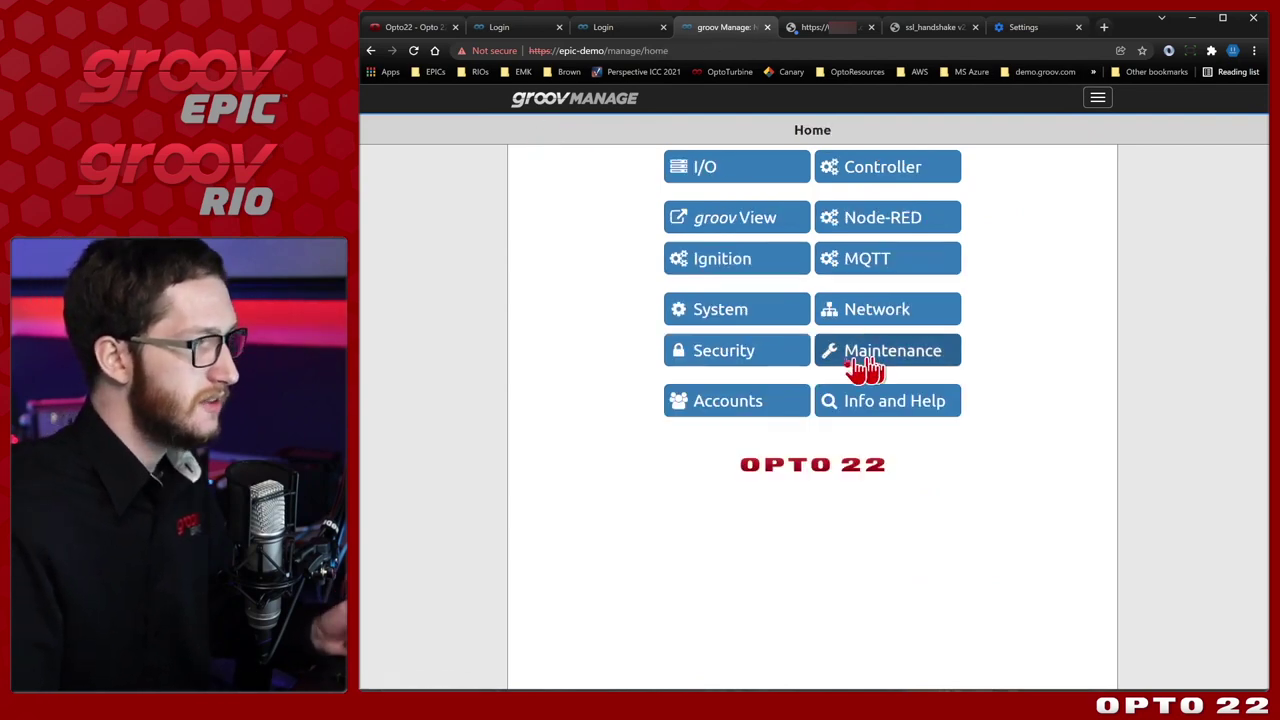
left_click(789, 366)
left_click(798, 166)
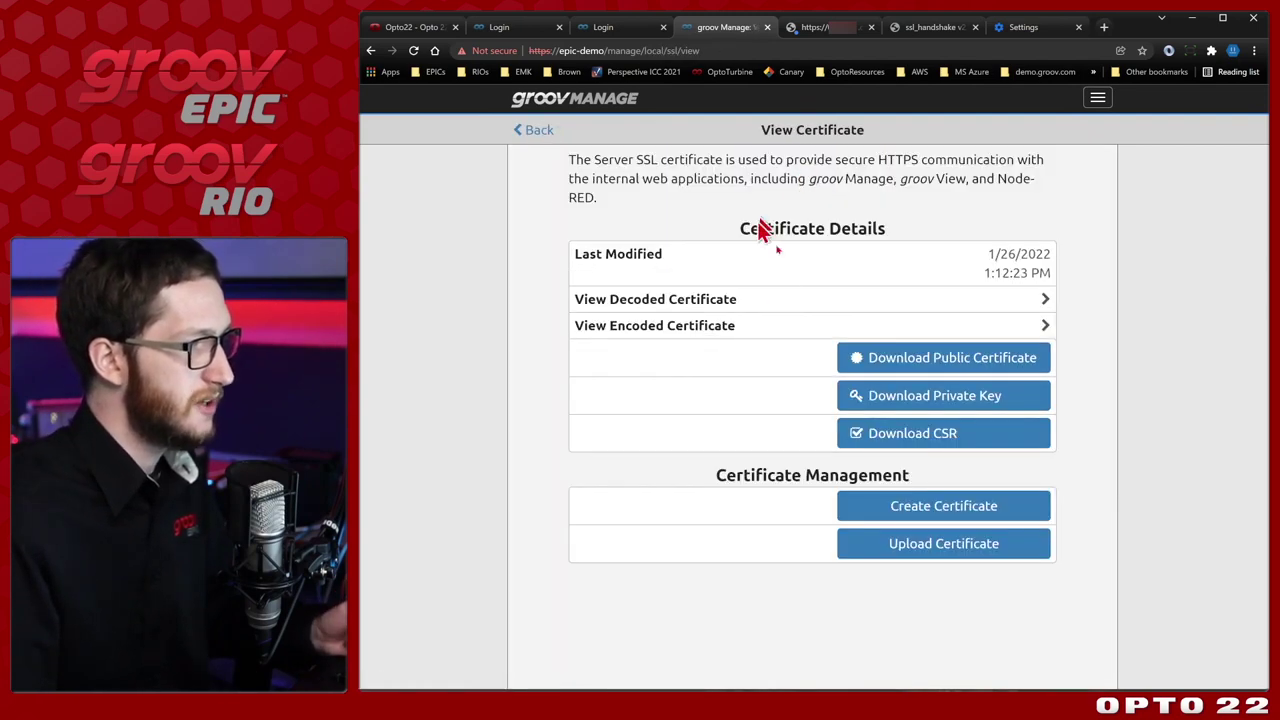
left_click(785, 303)
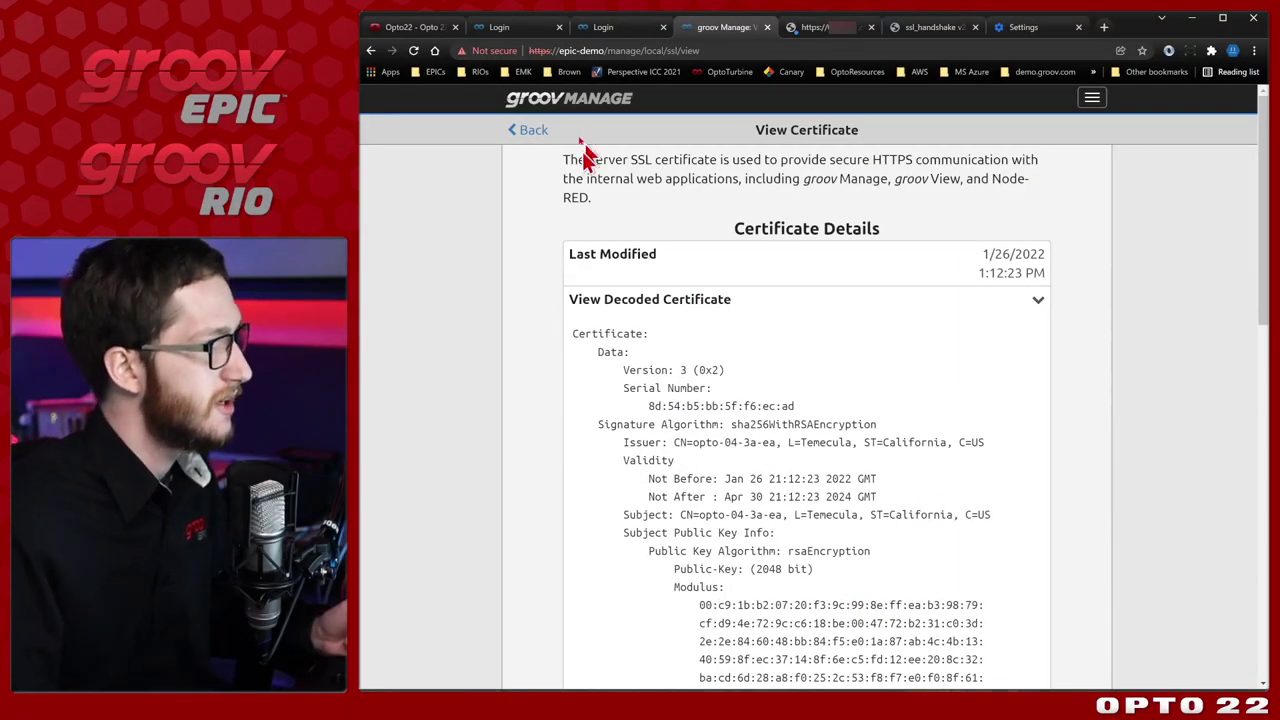
left_click(520, 130)
left_click(545, 133)
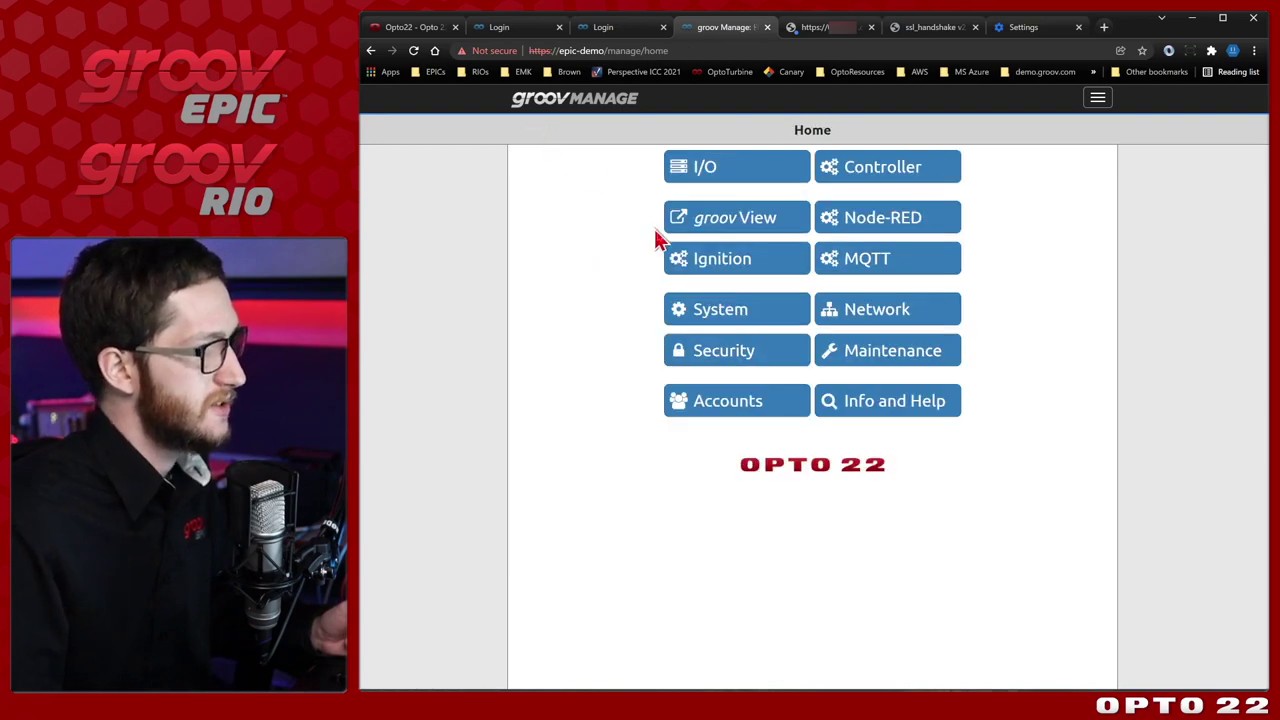
Set Region America and Locality Los_Angeles in System > Time, apply the zone, and return Home.
left_click(757, 318)
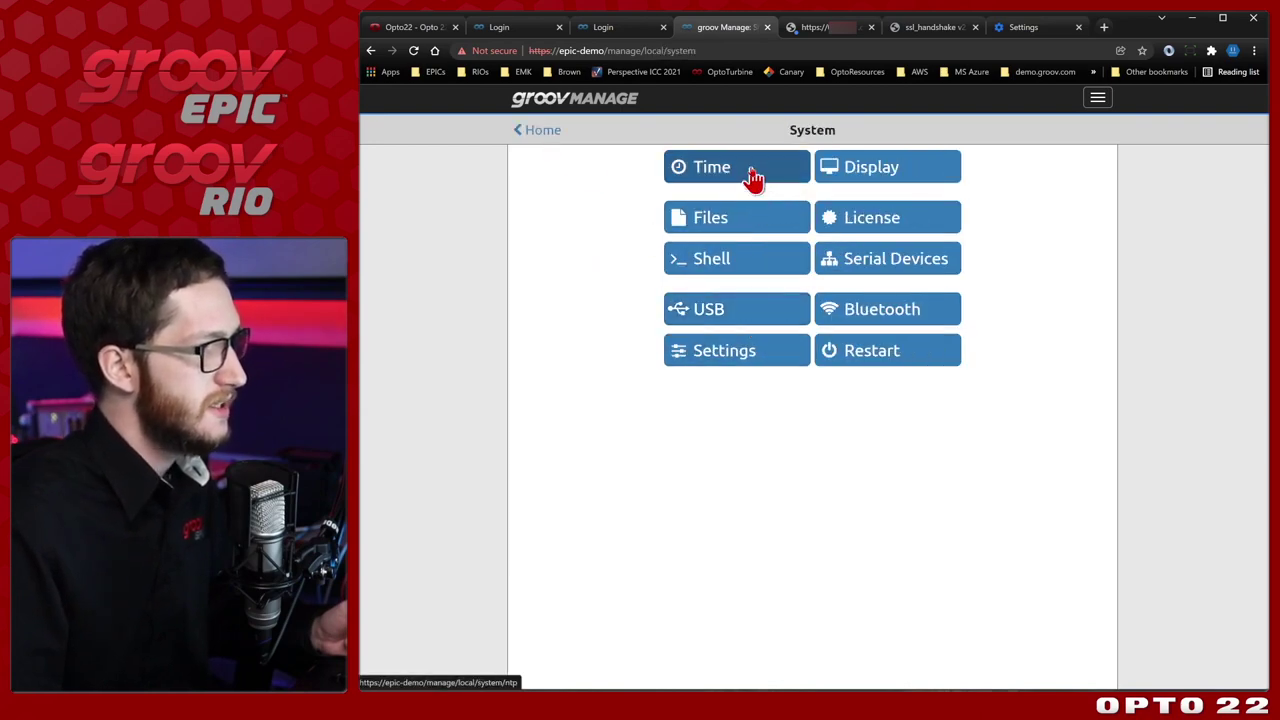
left_click(754, 176)
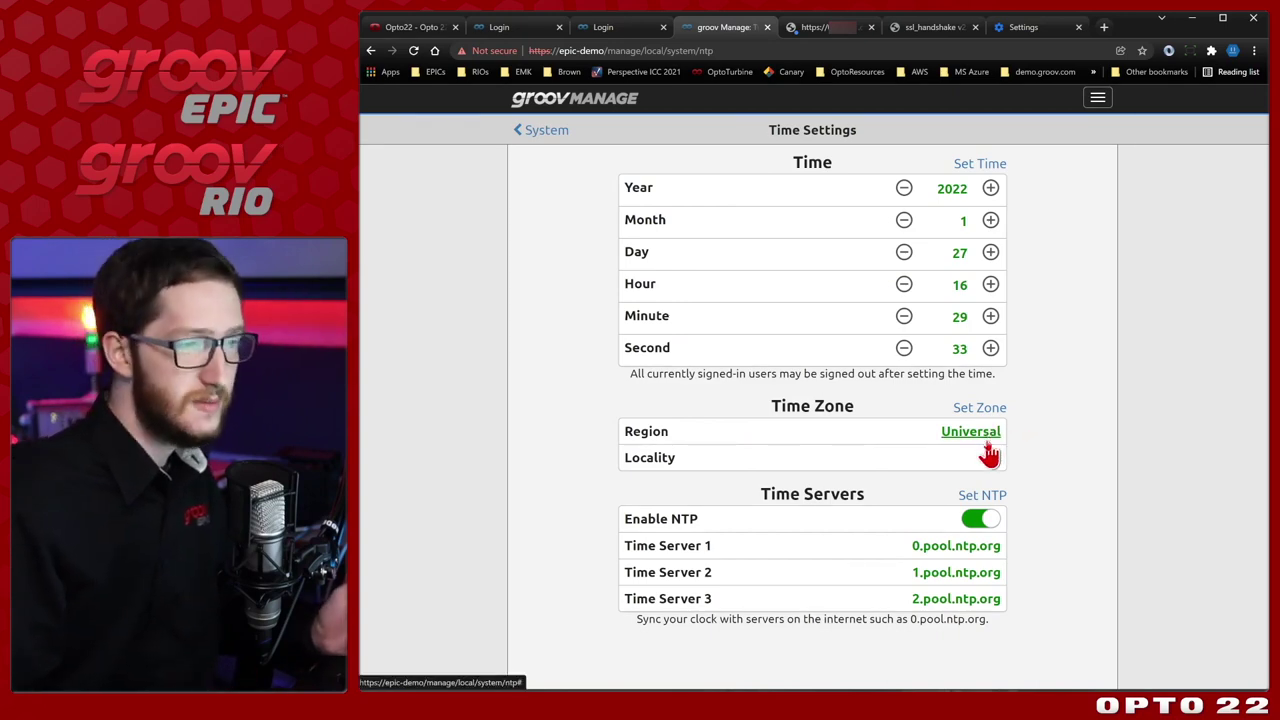
left_click(996, 432)
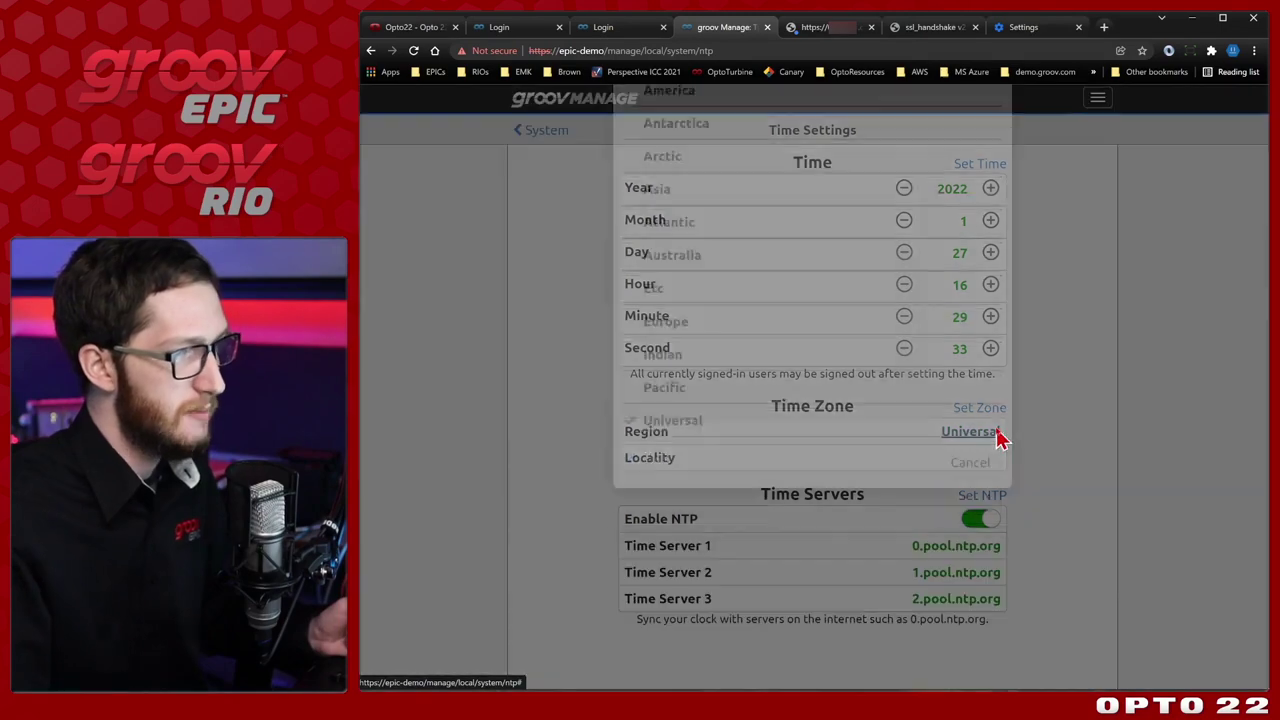
left_click(811, 191)
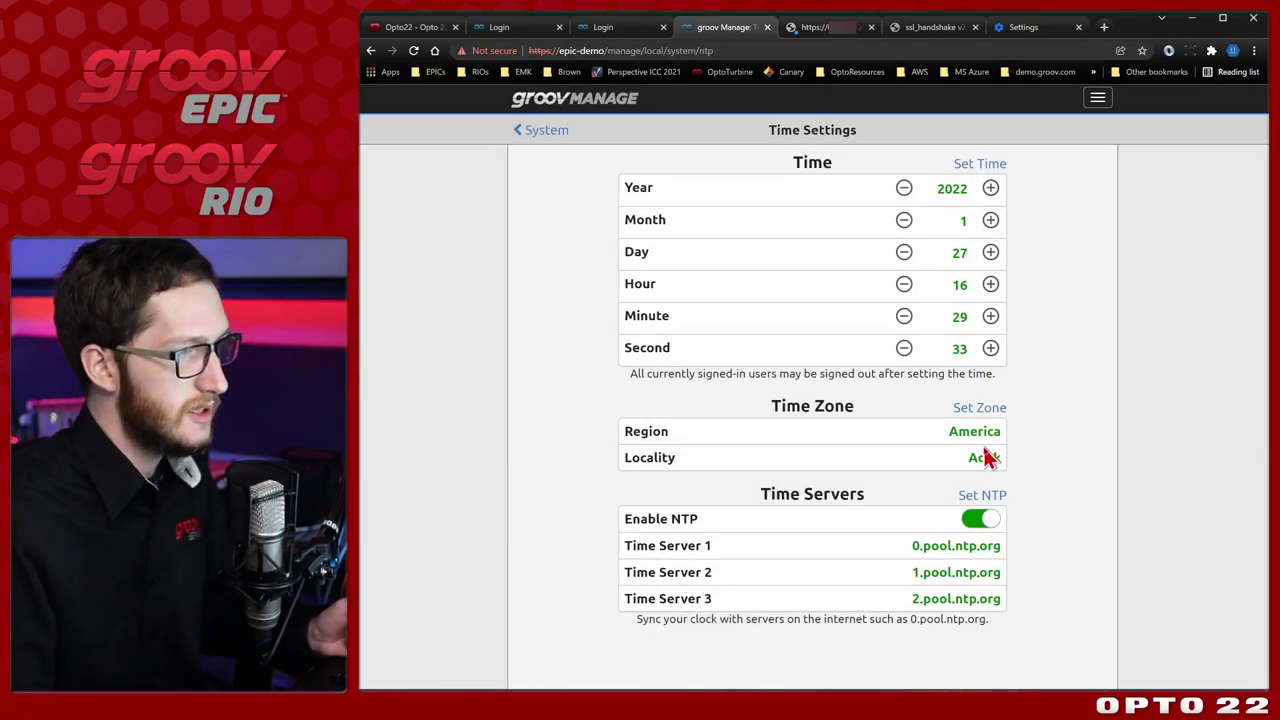
left_click(980, 457)
scroll(817, 318, "down", 3)
scroll(817, 318, "down", 20)
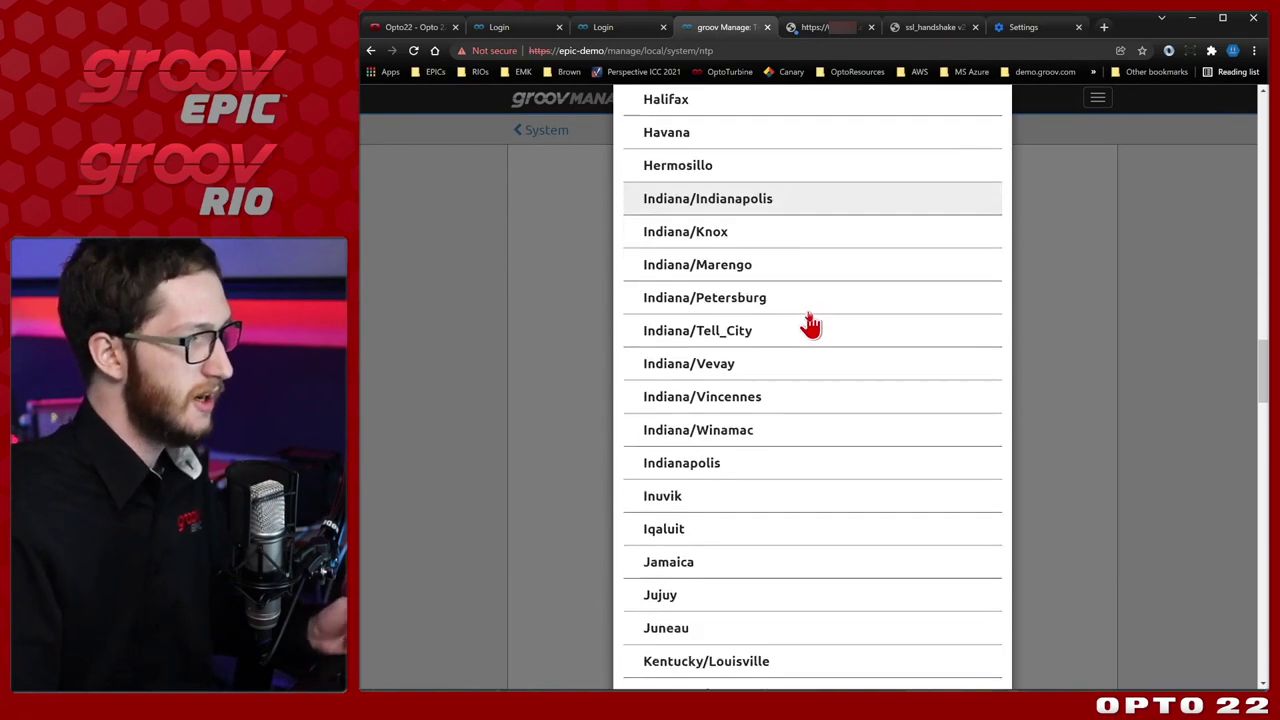
scroll(810, 325, "down", 4)
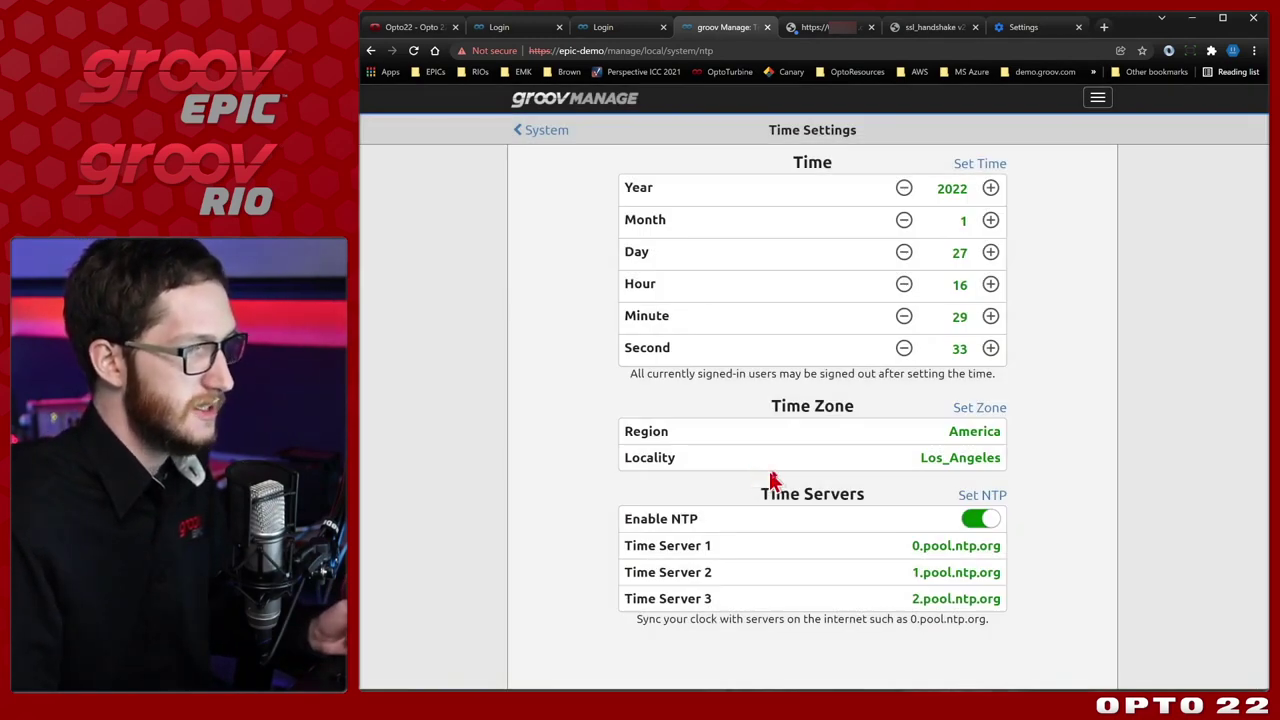
left_click(984, 408)
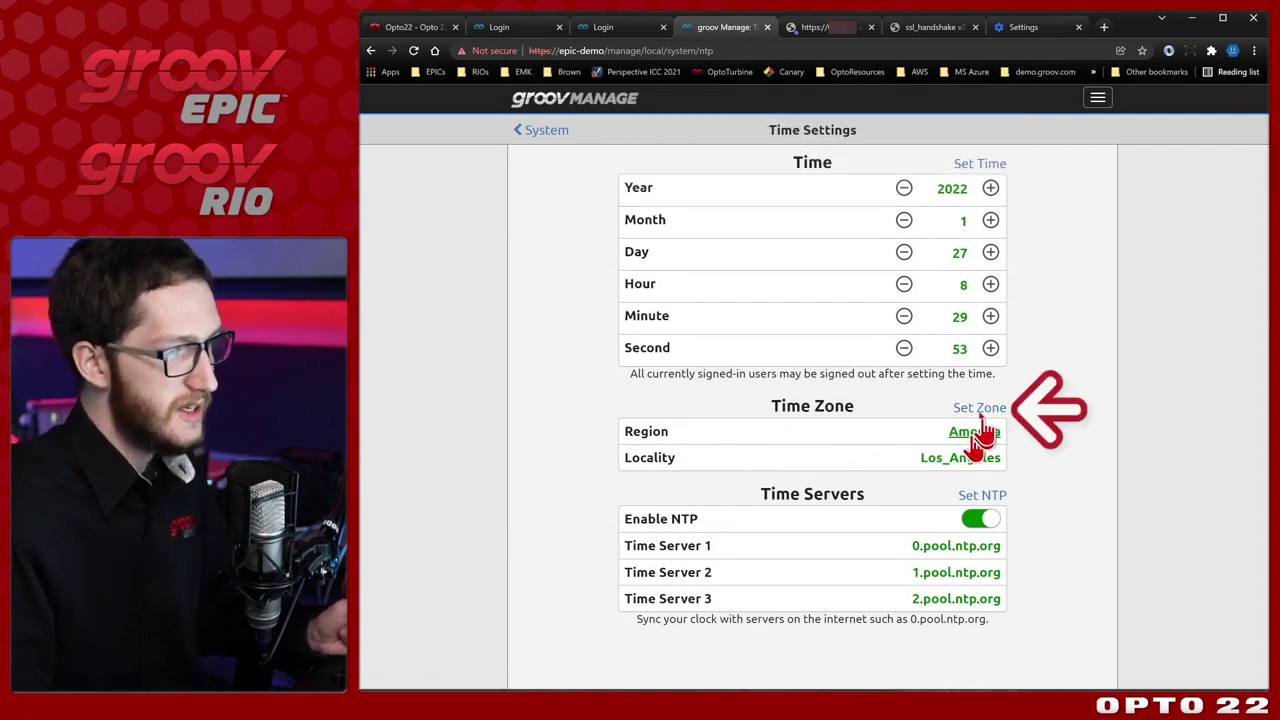
left_click(546, 133)
left_click(540, 132)
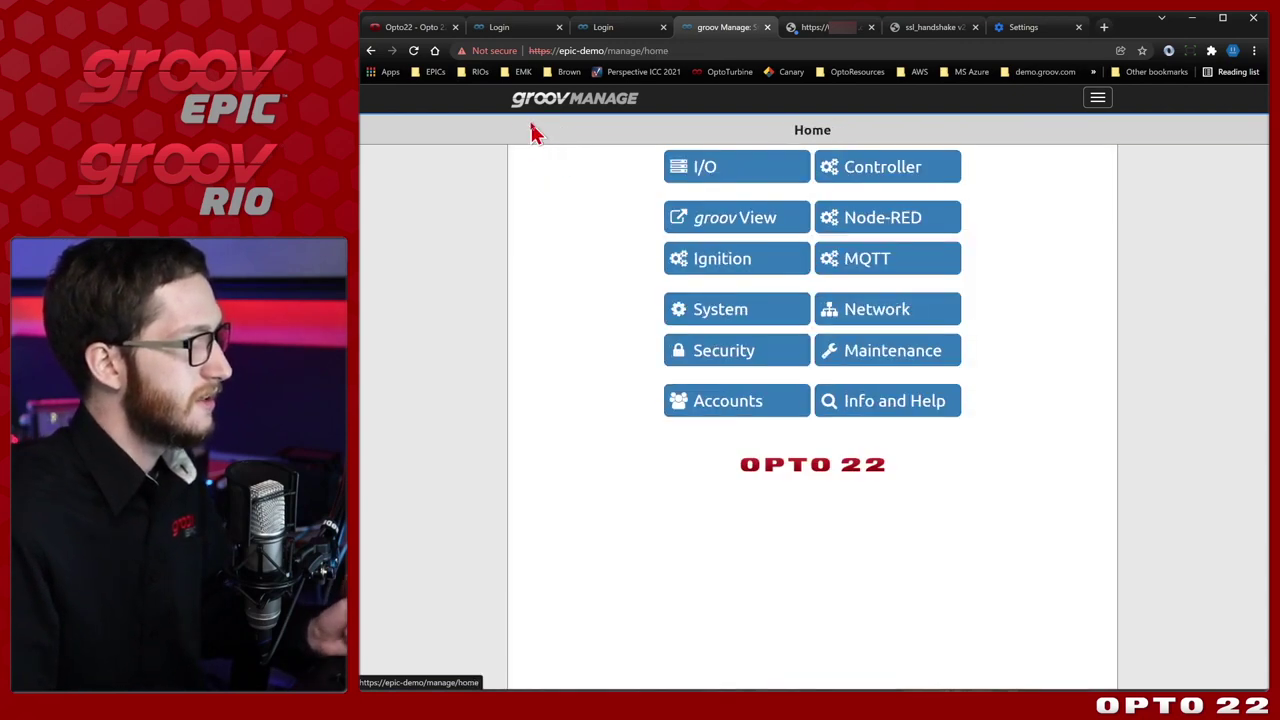
Start a new server SSL certificate and fill in the saved organization details.
left_click(764, 350)
left_click(836, 170)
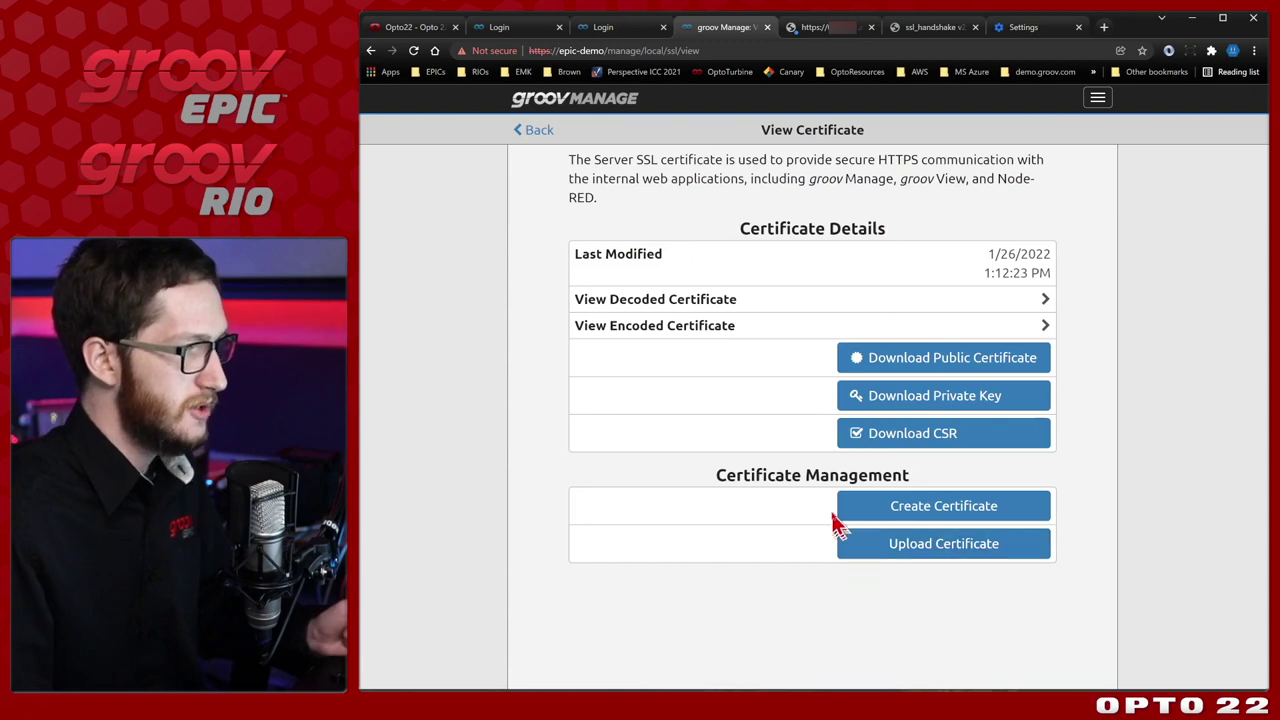
left_click(1044, 513)
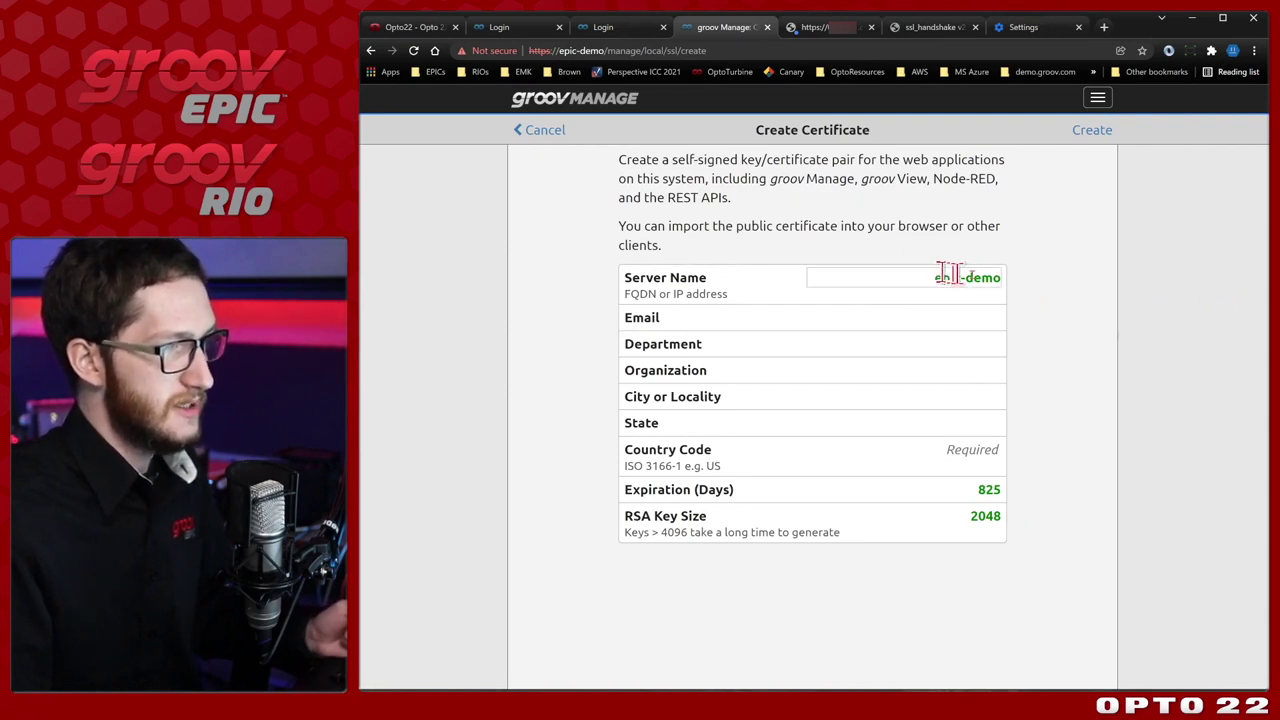
left_click(935, 314)
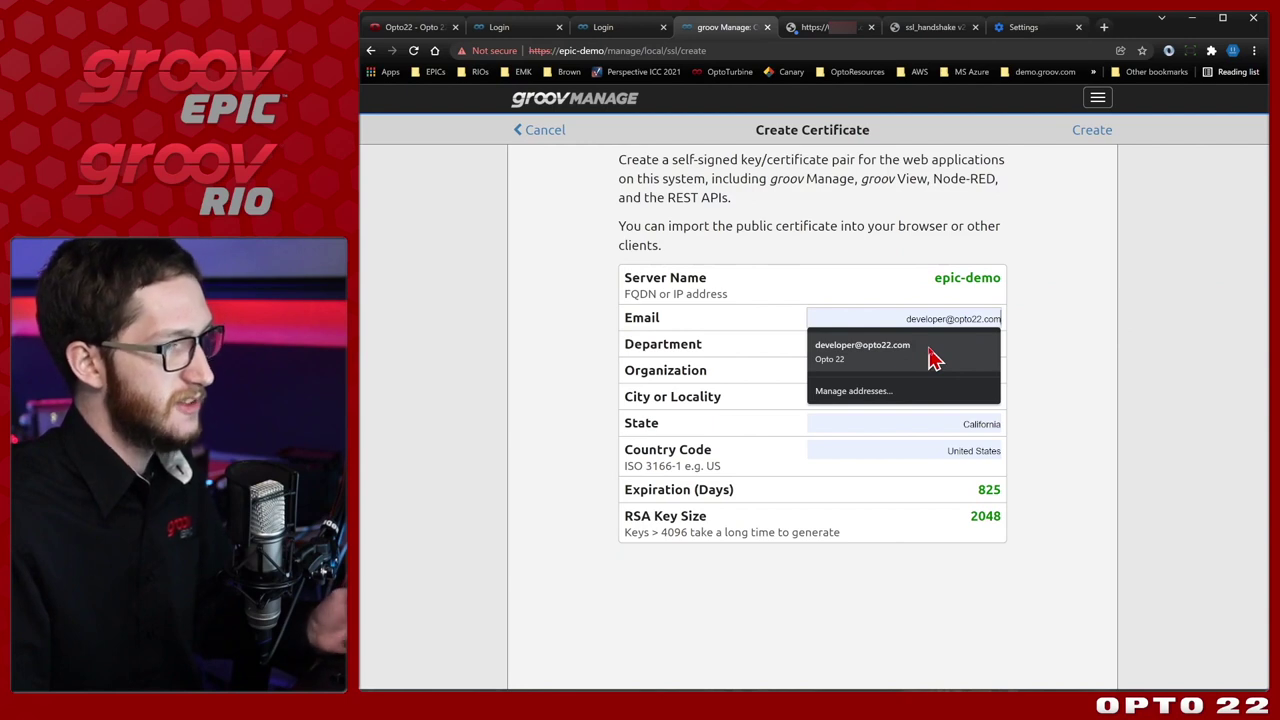
left_click(935, 358)
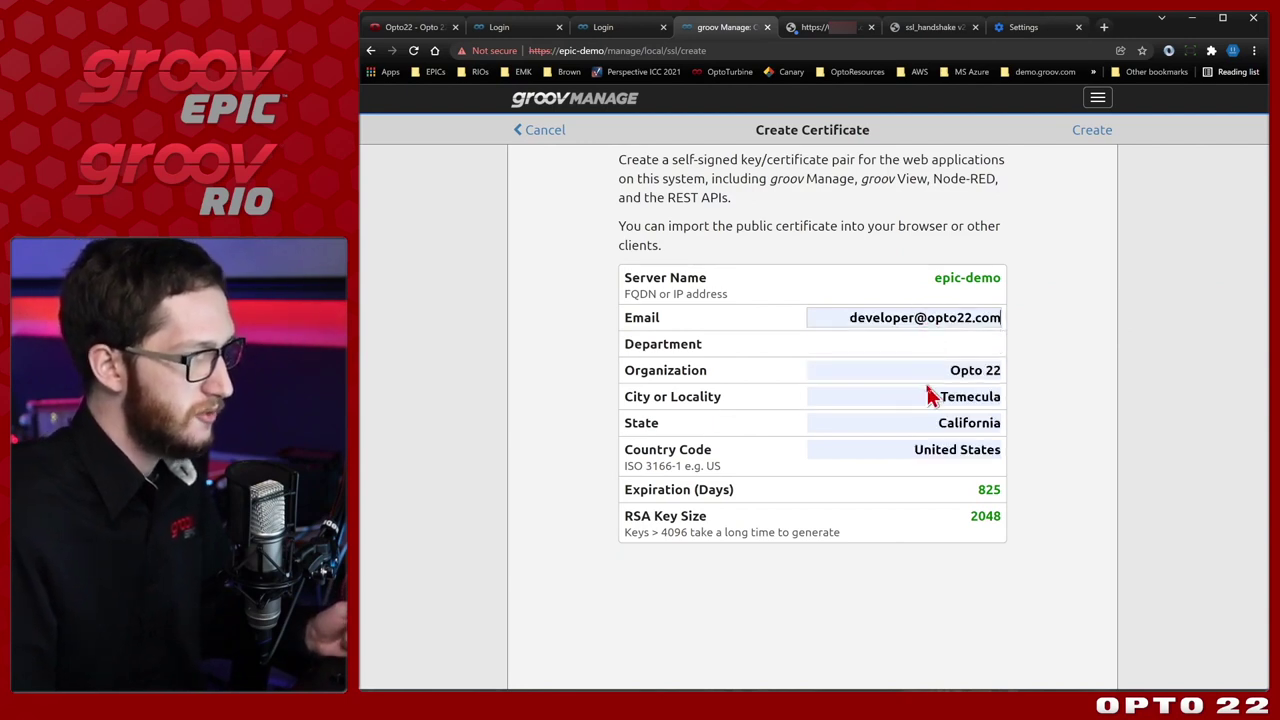
Change the certificate's Country Code from United States to US.
left_click(900, 449)
key("ctrl+a")
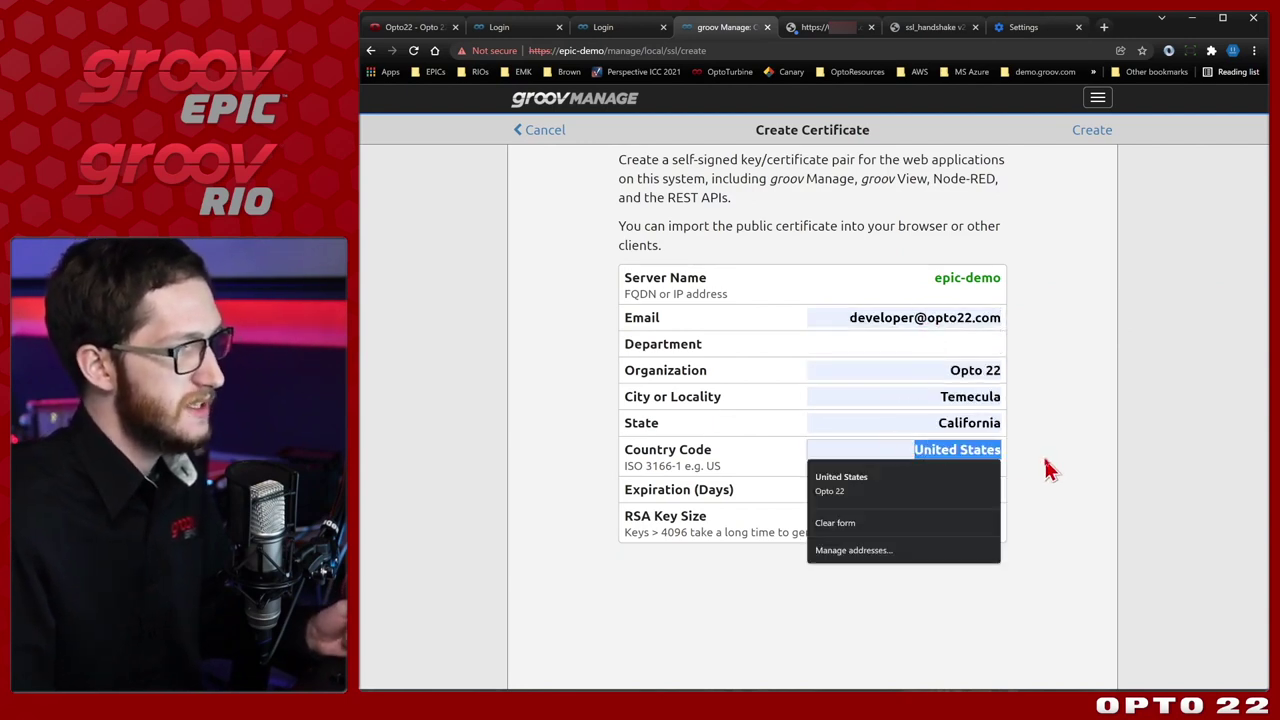
key("BackSpace")
type("YU")
key("BackSpace")
type("US")
key("Escape")
left_click(1110, 430)
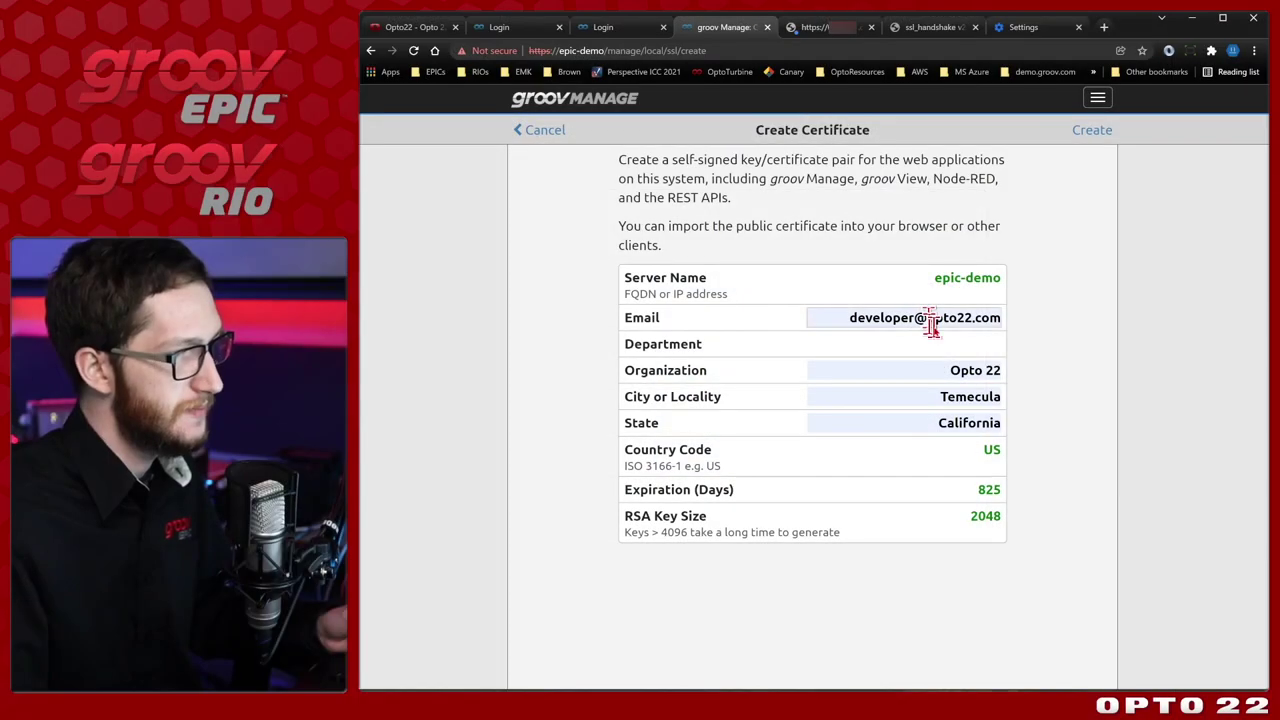
Adjust Department and expiration days, create the key/certificate pair, and reload after the restart.
left_click(871, 323)
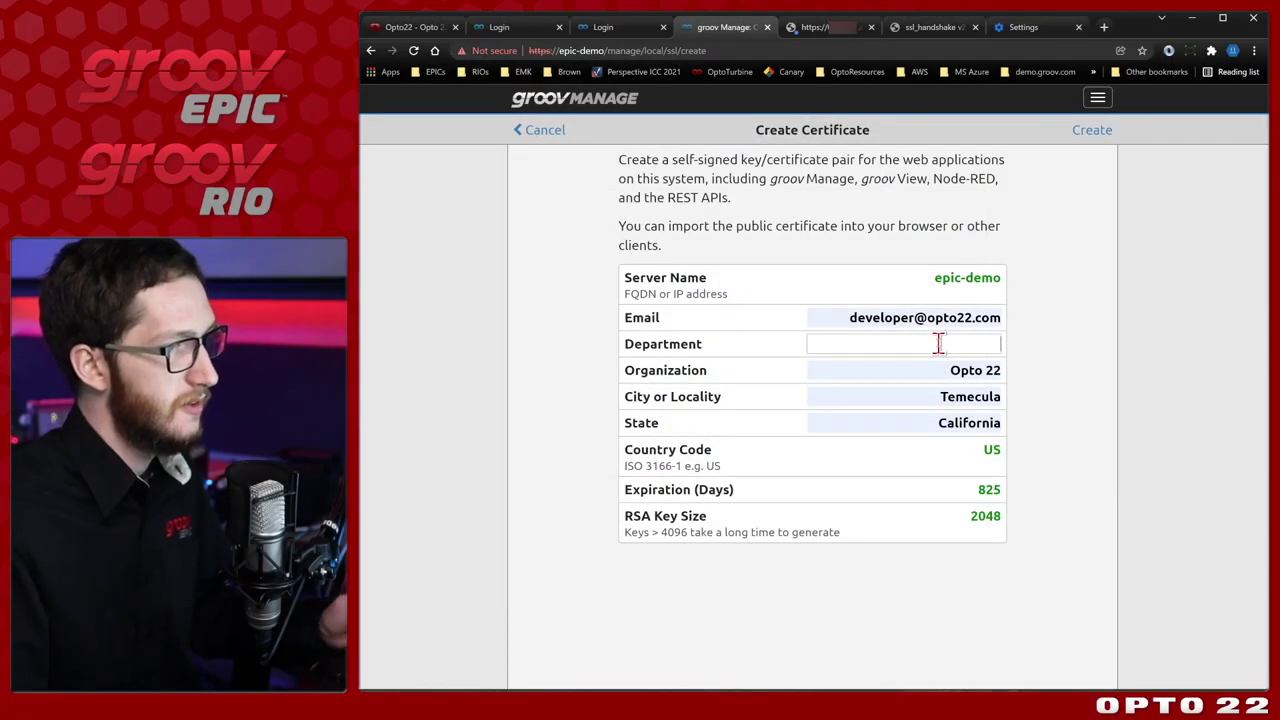
left_click(1110, 330)
left_click(880, 488)
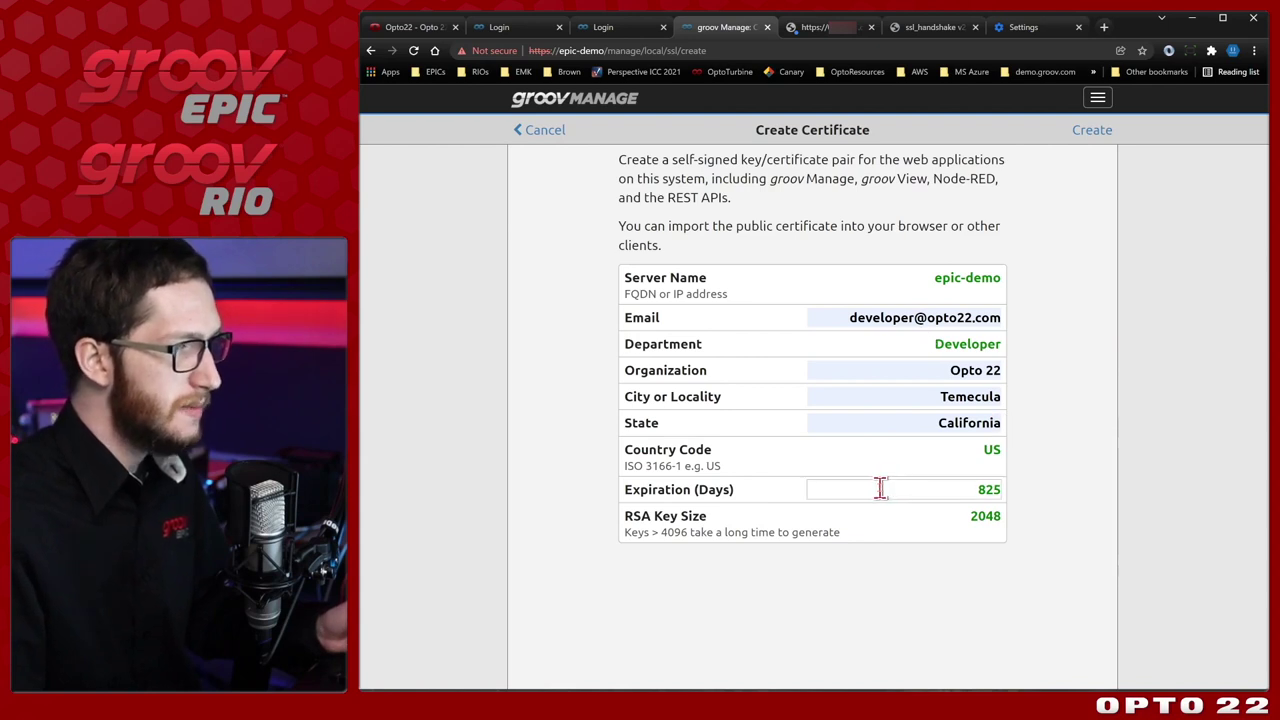
left_click(944, 512)
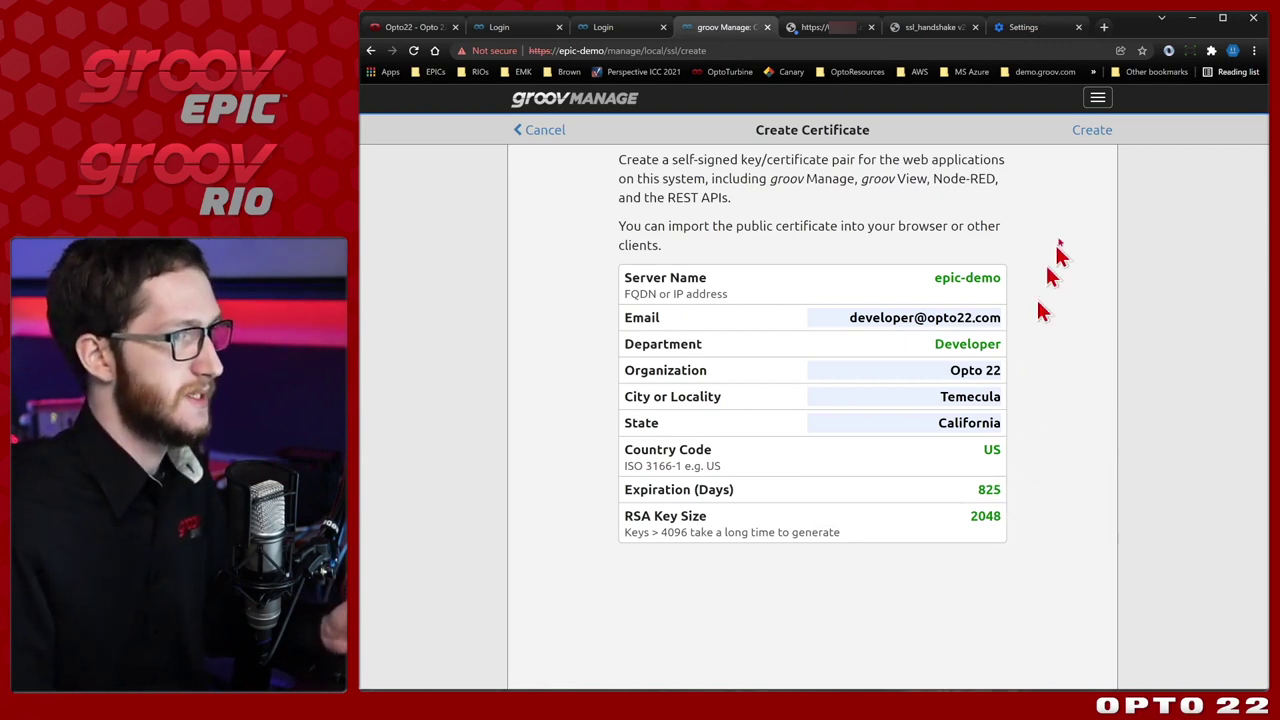
left_click(1099, 136)
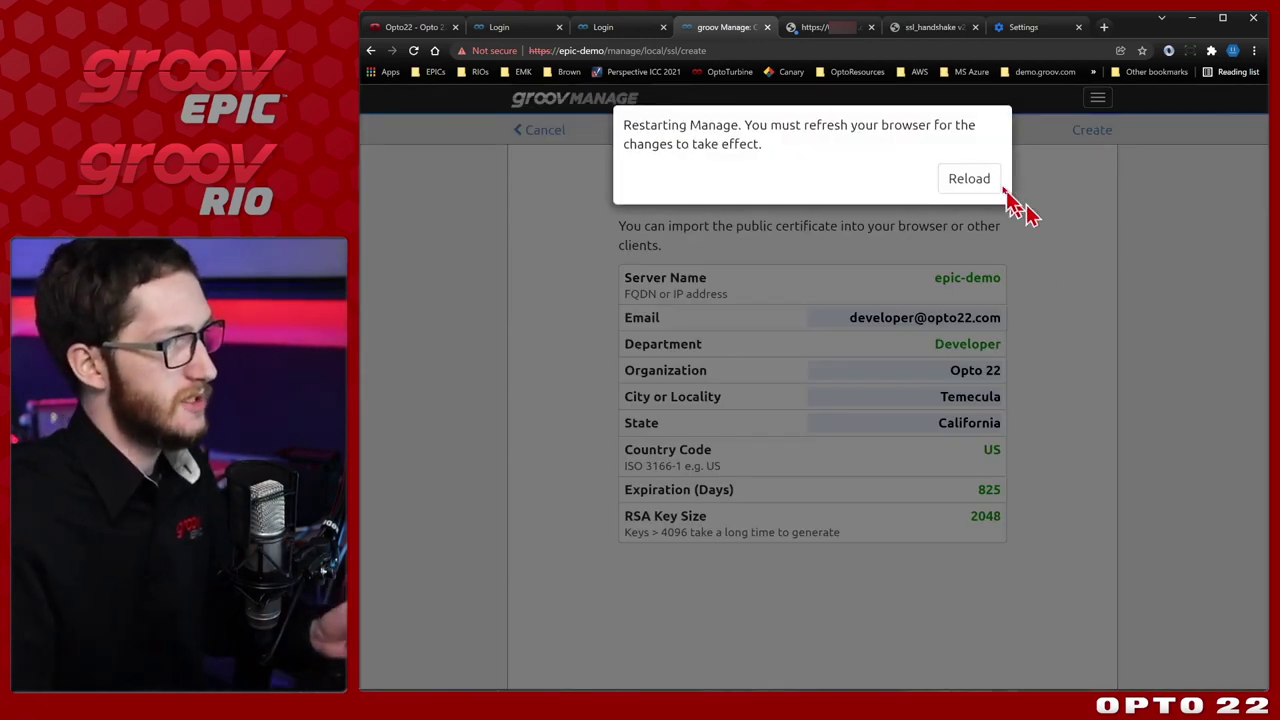
left_click(984, 181)
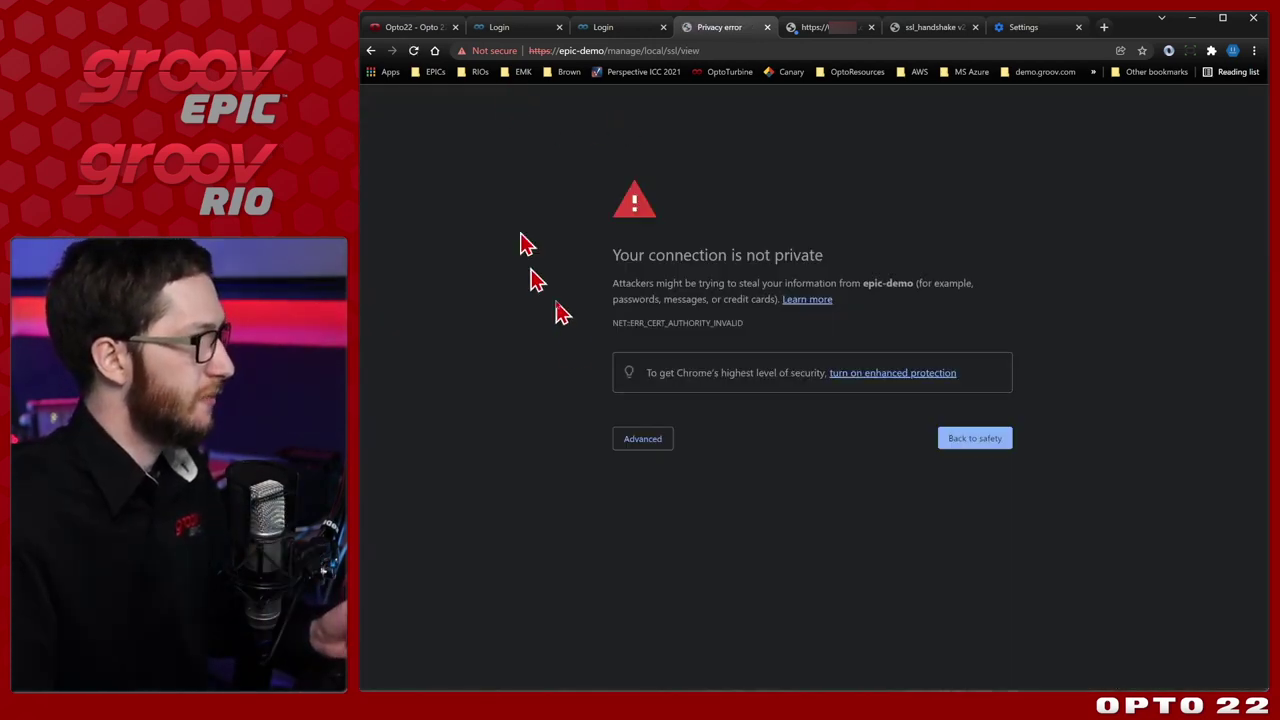
Proceed to epic-demo and confirm the decoded certificate's Subject and Issuer both read CN=epic-demo.
left_click(655, 441)
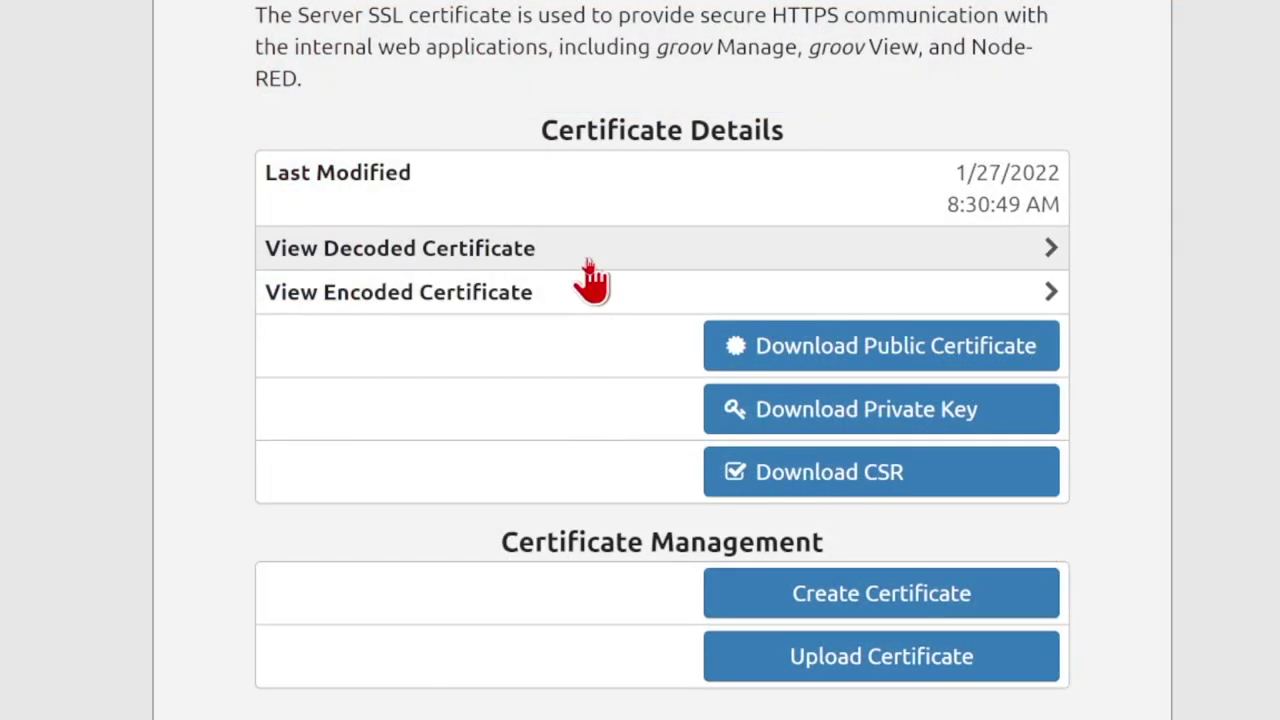
left_click(589, 262)
scroll(523, 466, "down", 1)
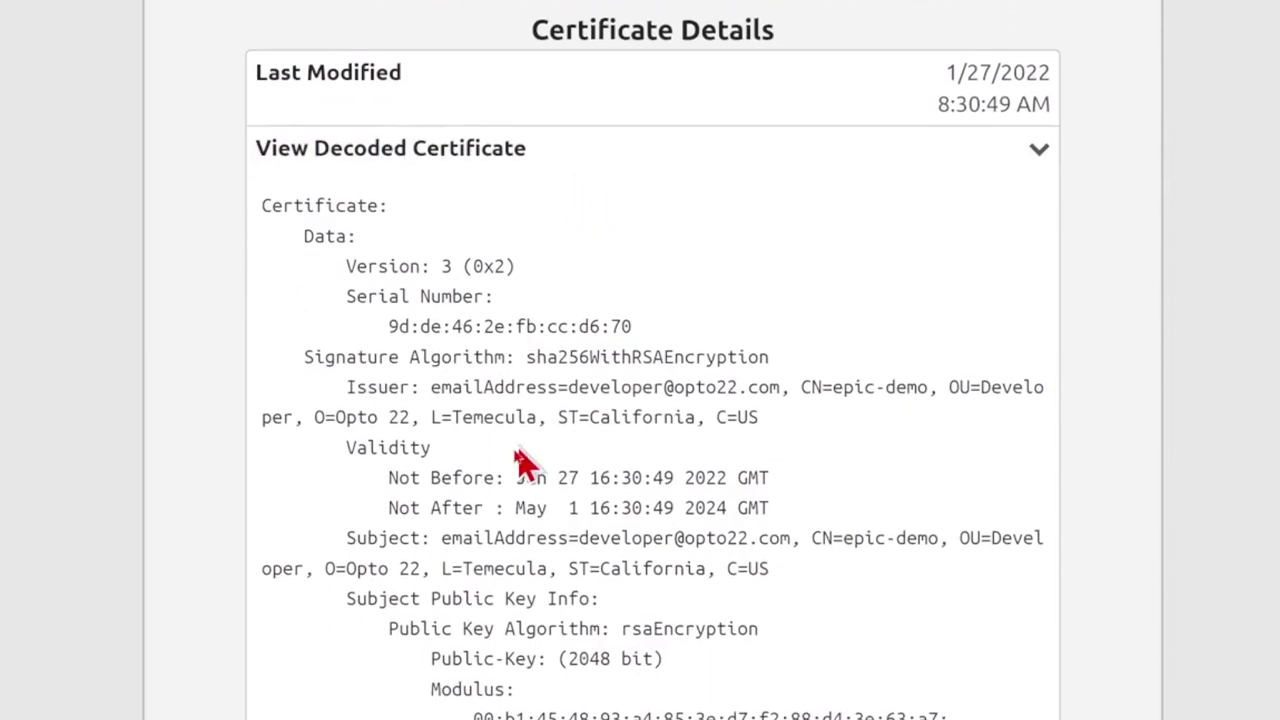
left_click_drag(440, 530, 790, 570)
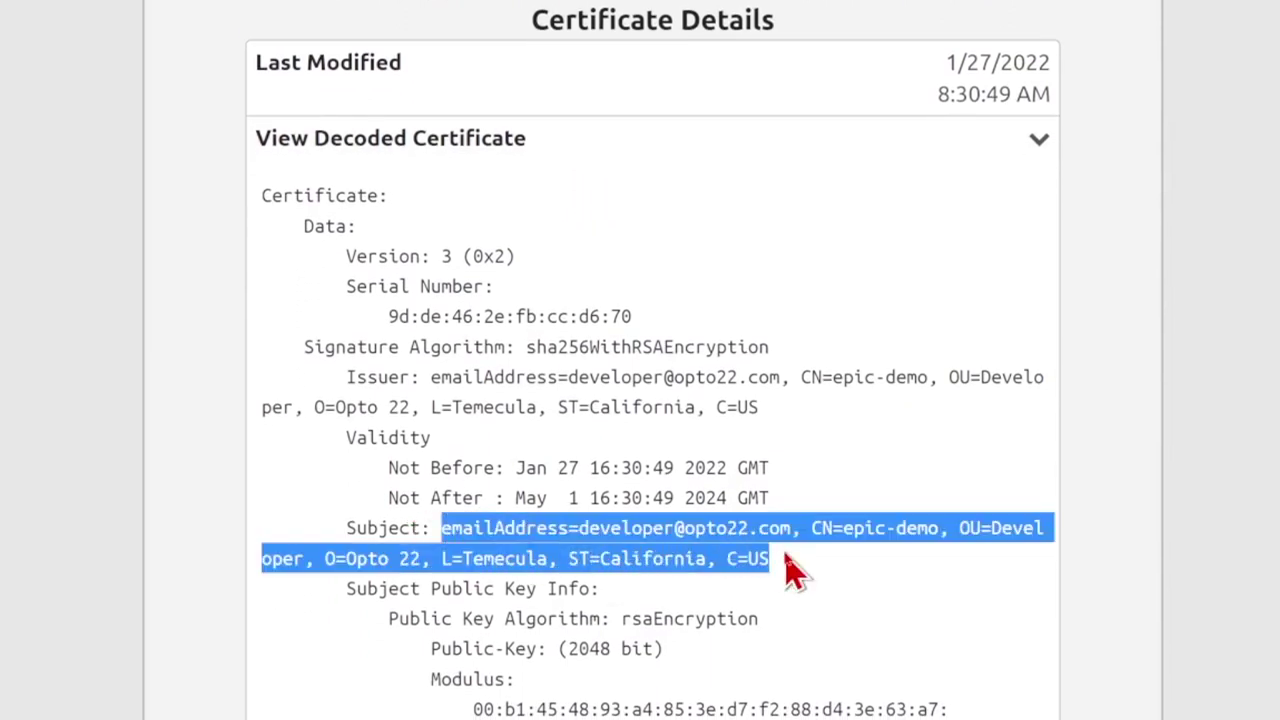
left_click(829, 531)
left_click_drag(811, 528, 940, 530)
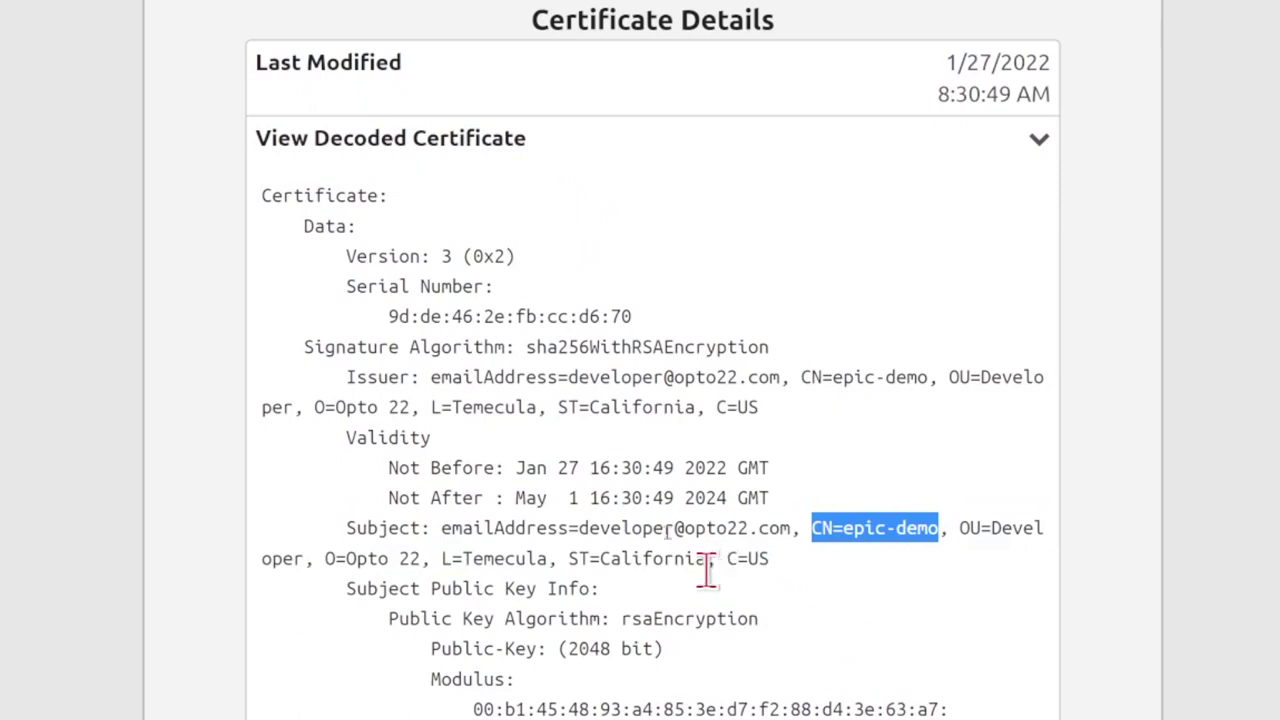
left_click_drag(424, 380, 762, 408)
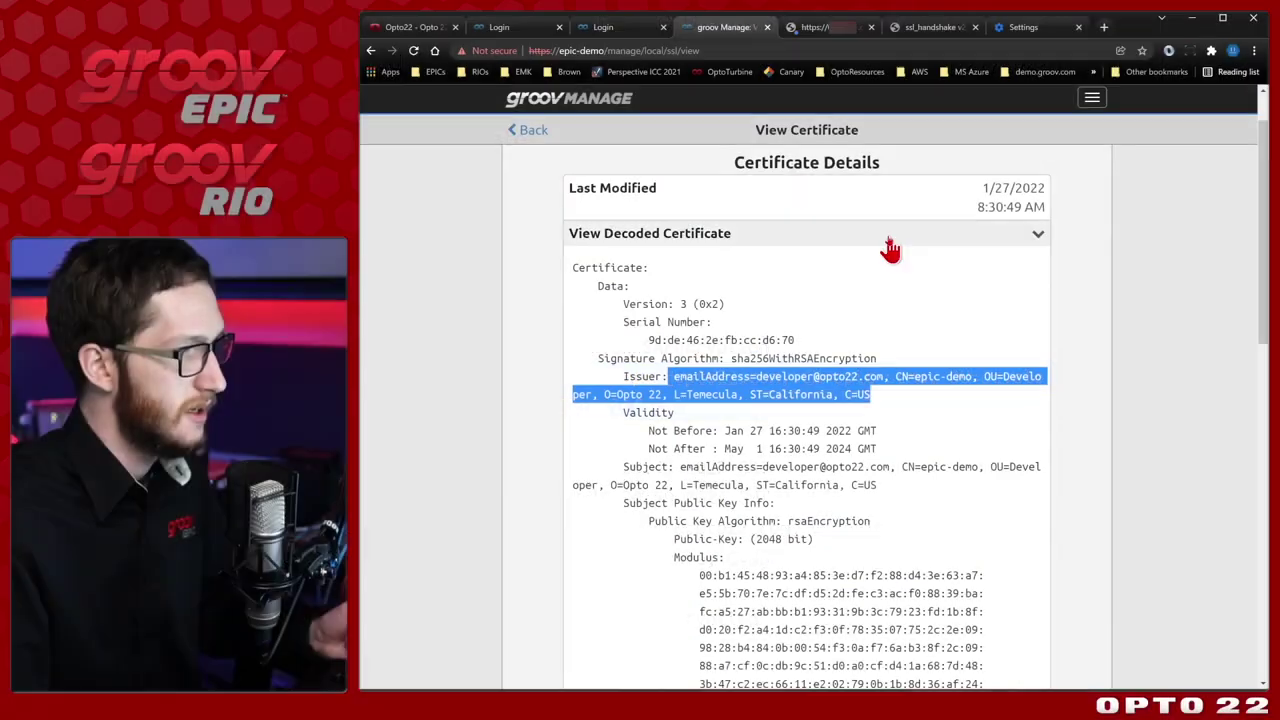
left_click(775, 140)
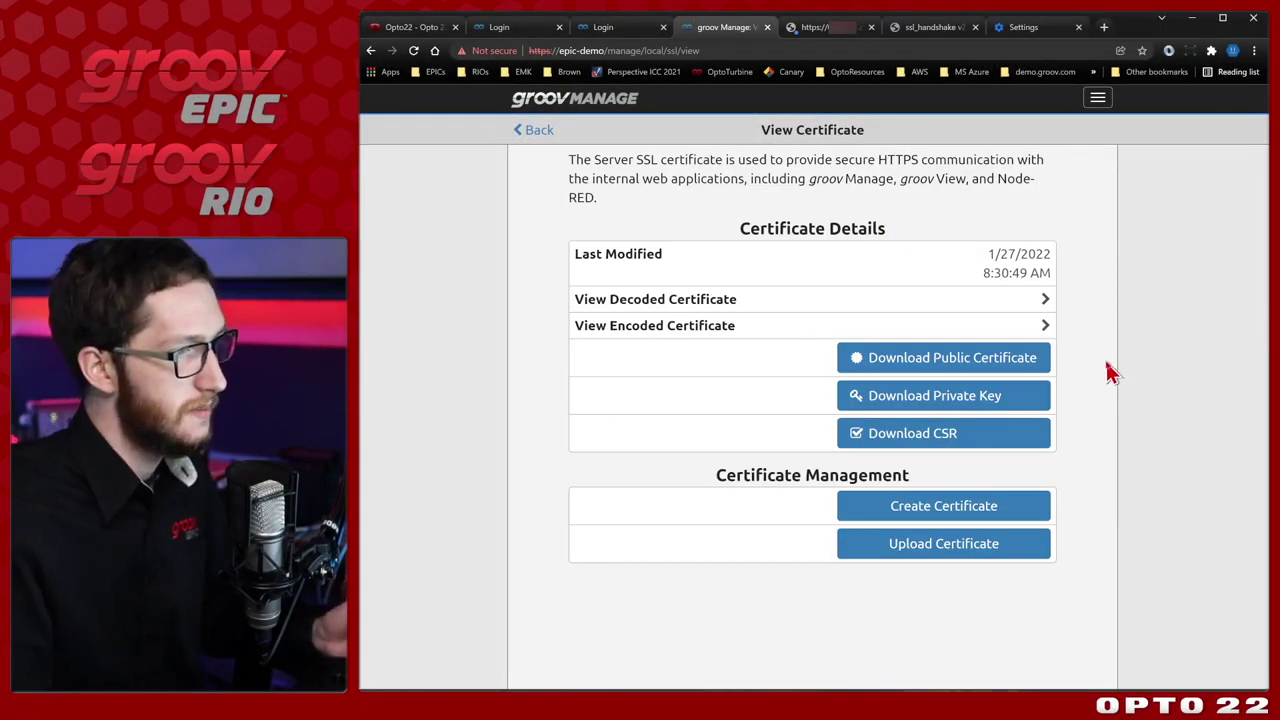
Save the device's private key as epic-demo_key.pem and its CSR as epic-demo_csr.pem.
left_click(1015, 408)
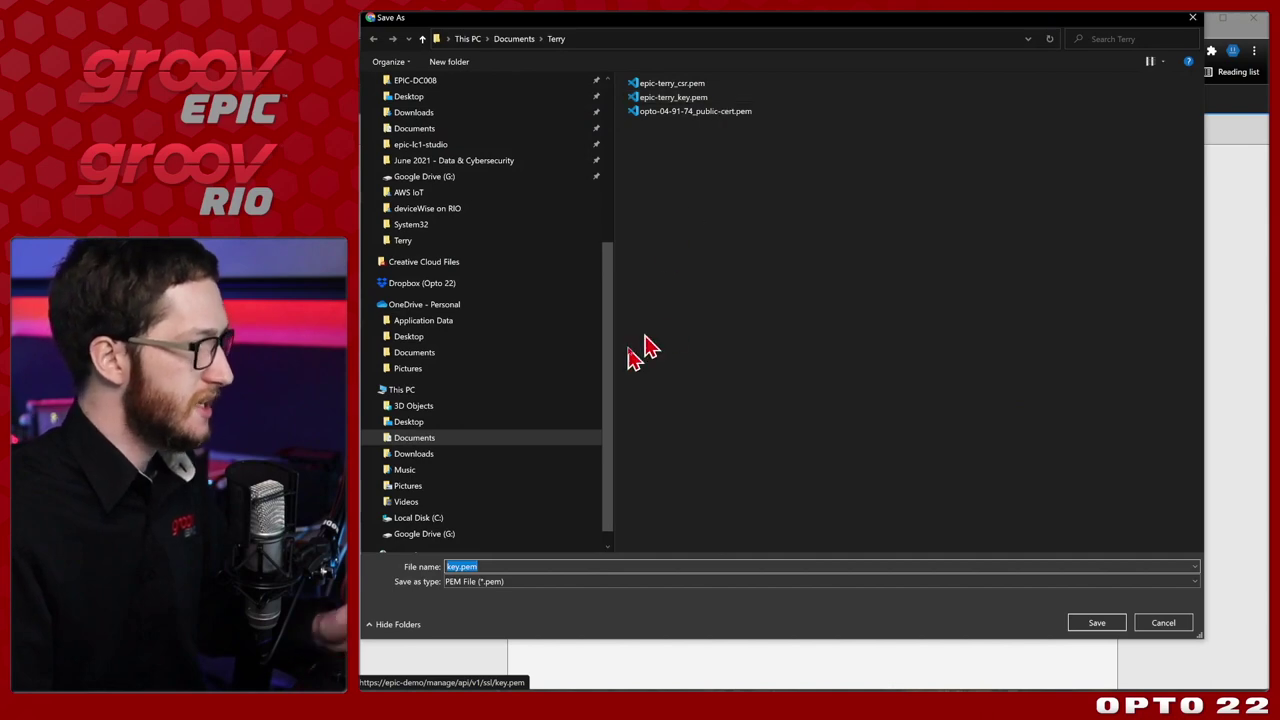
left_click(534, 566)
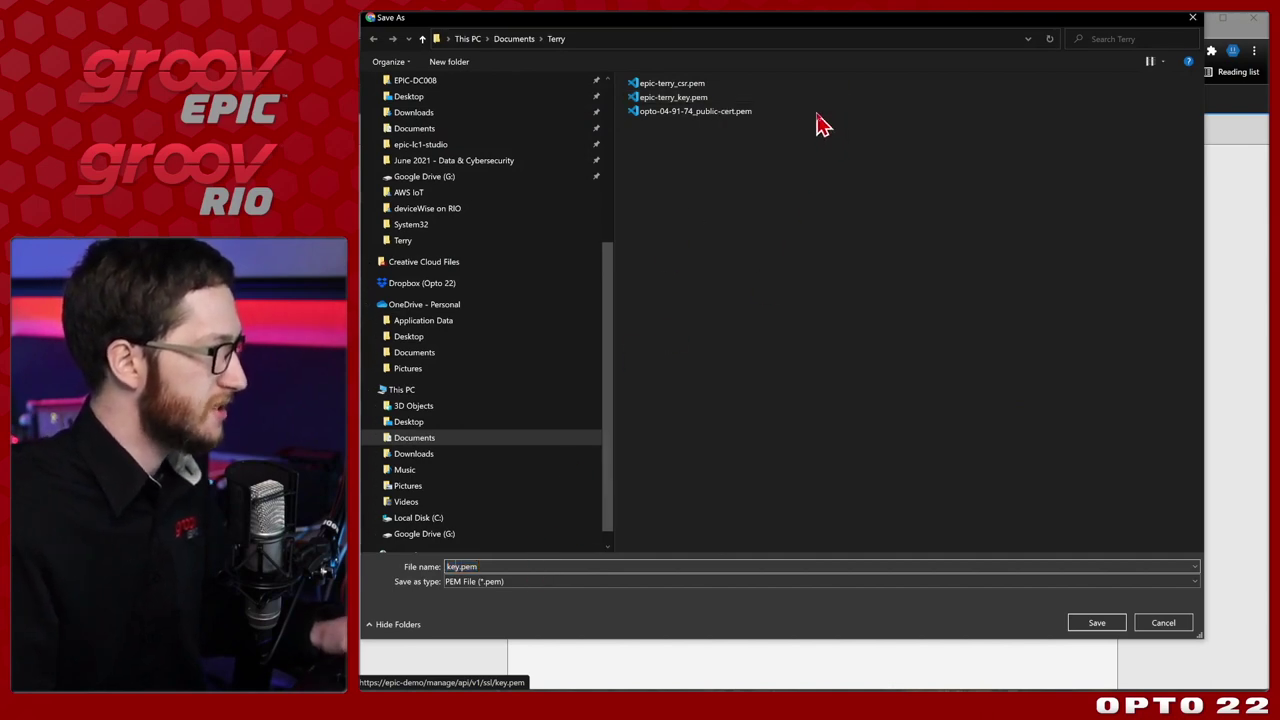
left_click_drag(822, 30, 830, 86)
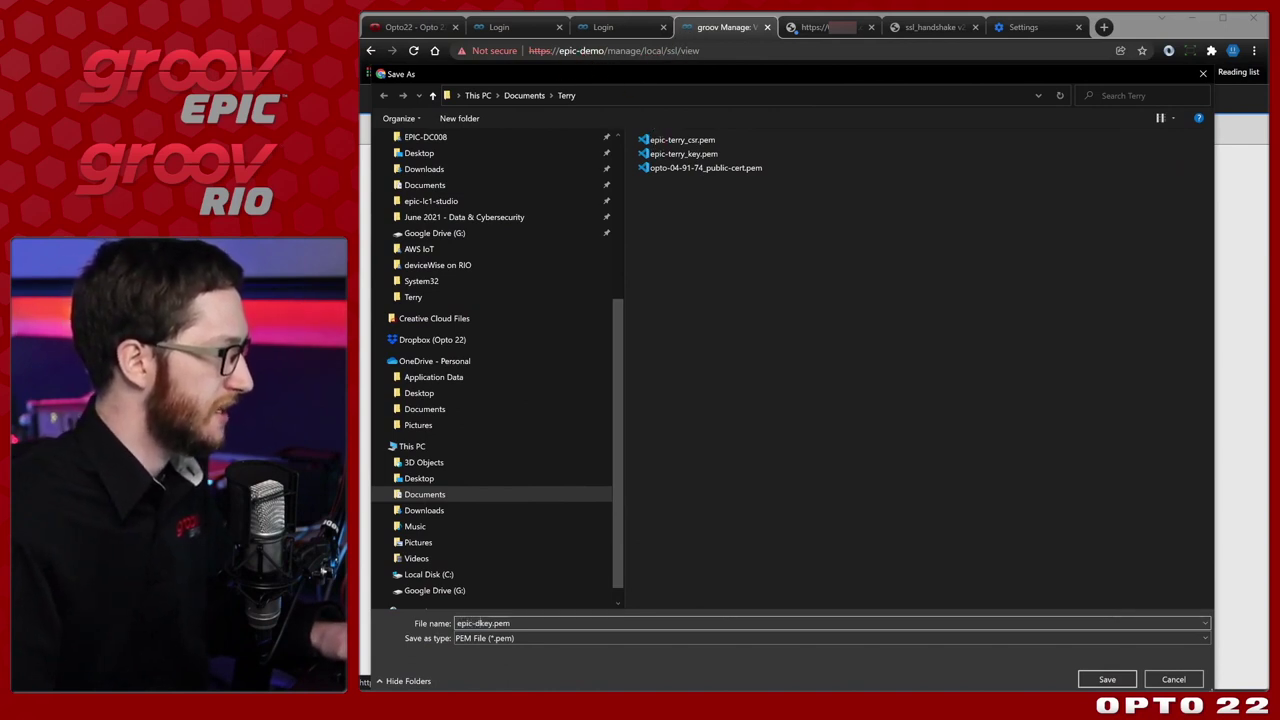
key("BackSpace")
key("BackSpace")
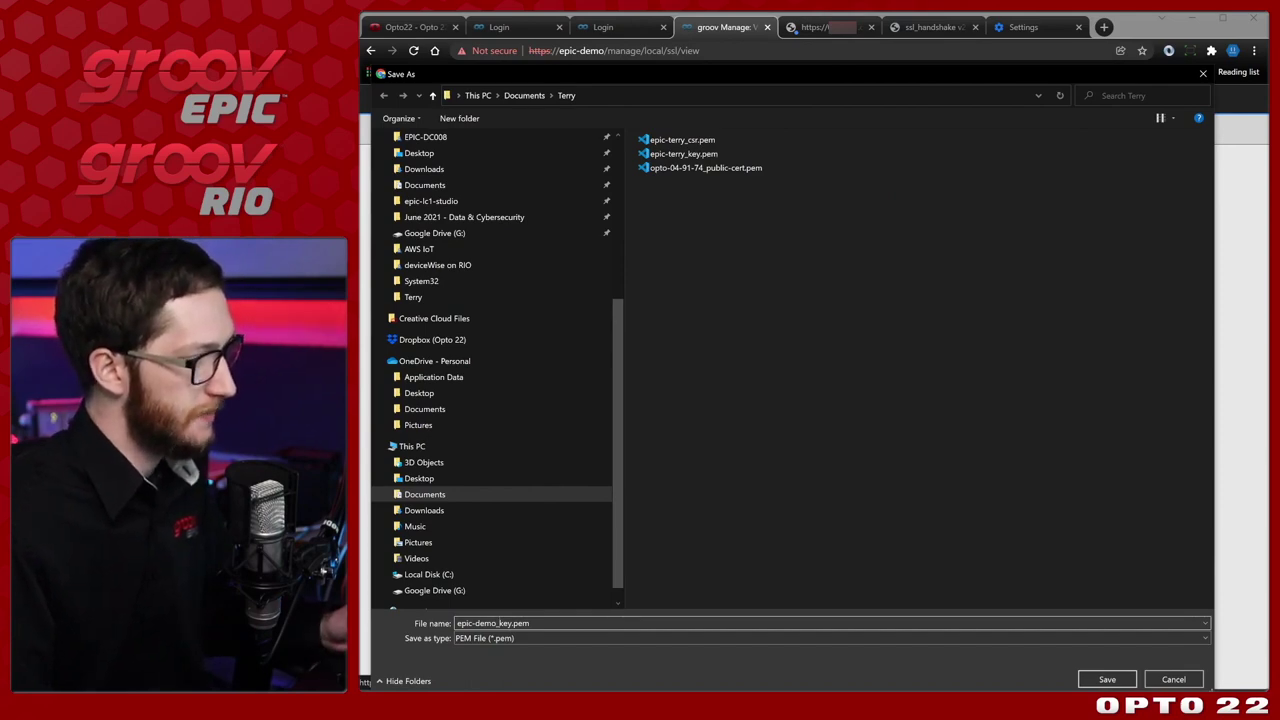
left_click(1107, 679)
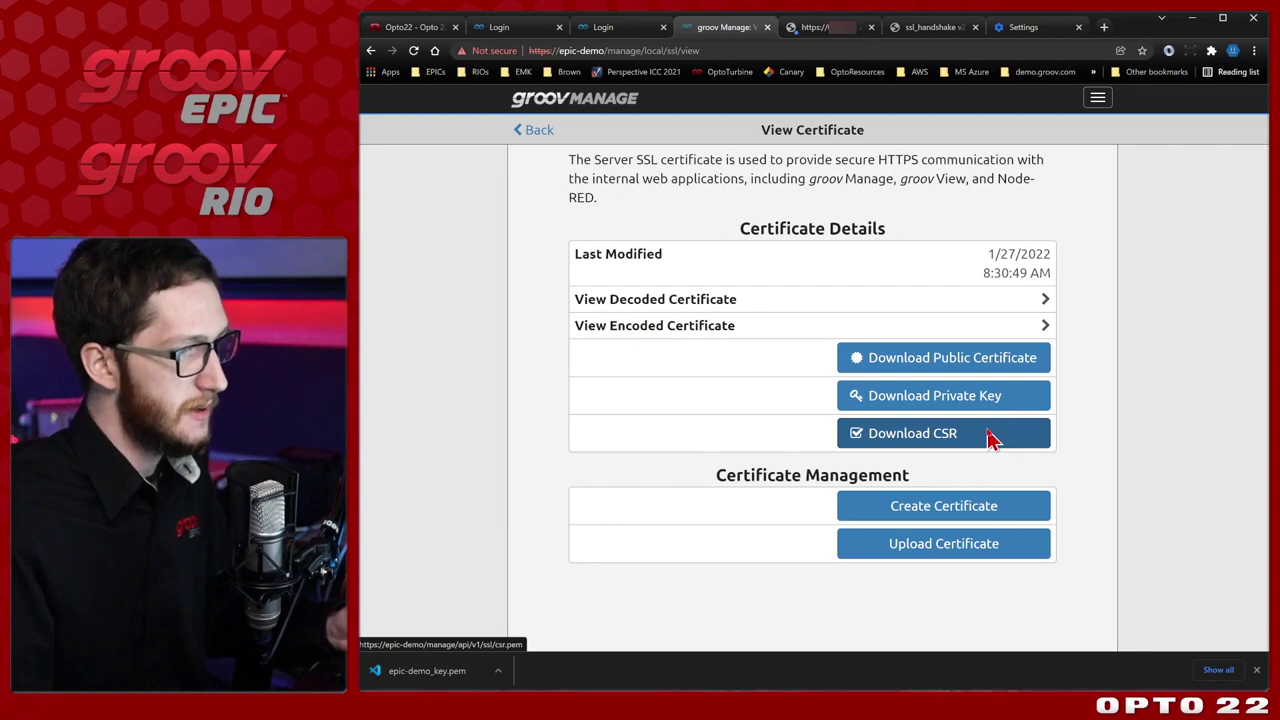
left_click(990, 440)
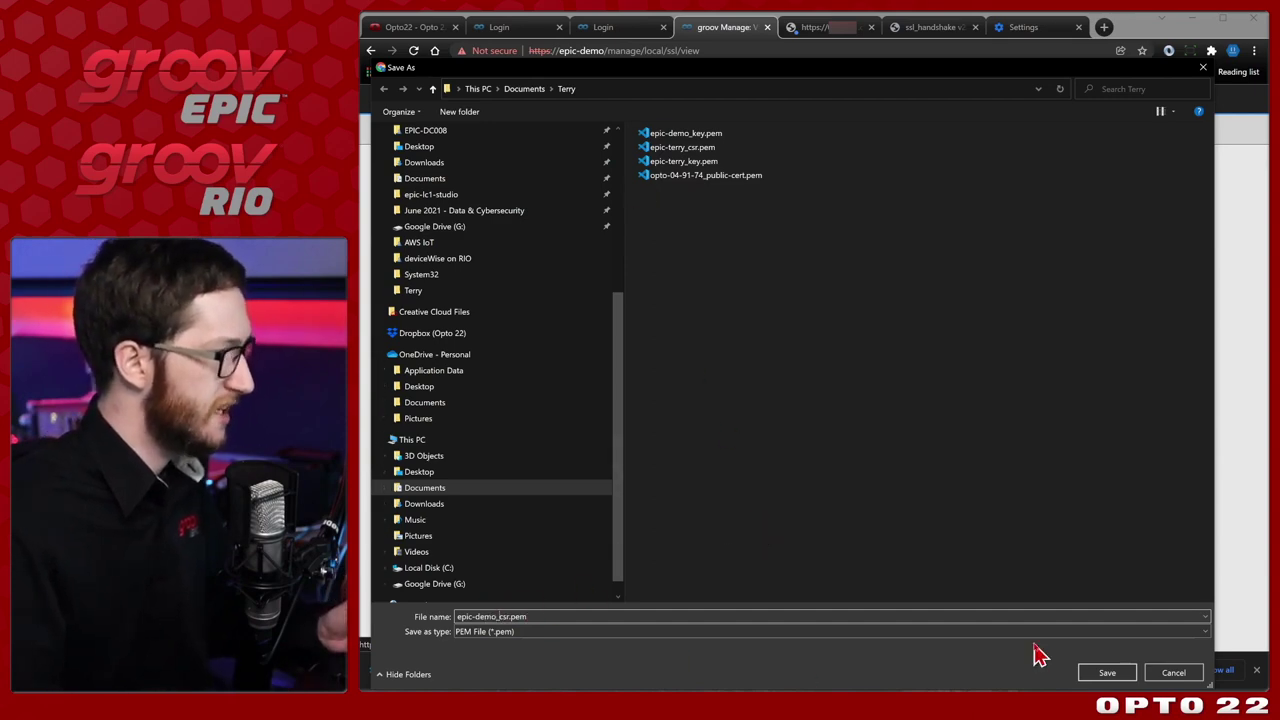
left_click(1108, 672)
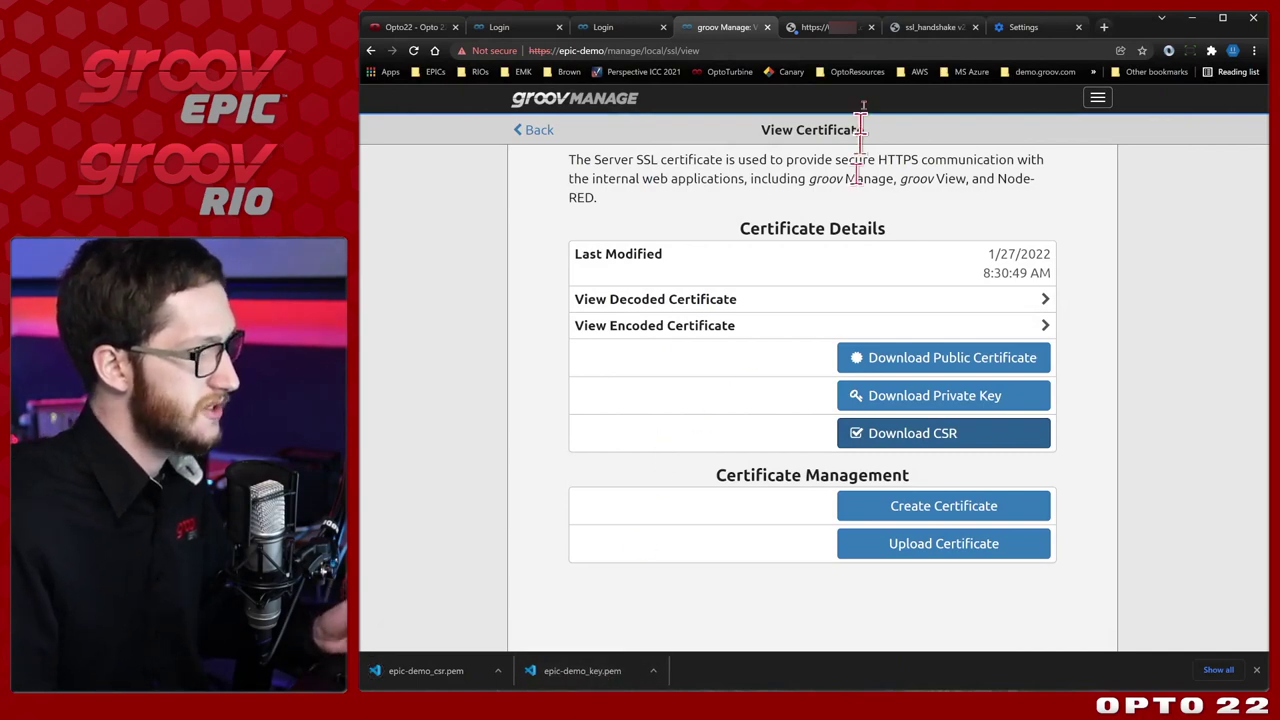
Sign in to the Opto22 CA certsrv site, then select Opto22 CA under Trusted Root in certmgr.
left_click(845, 36)
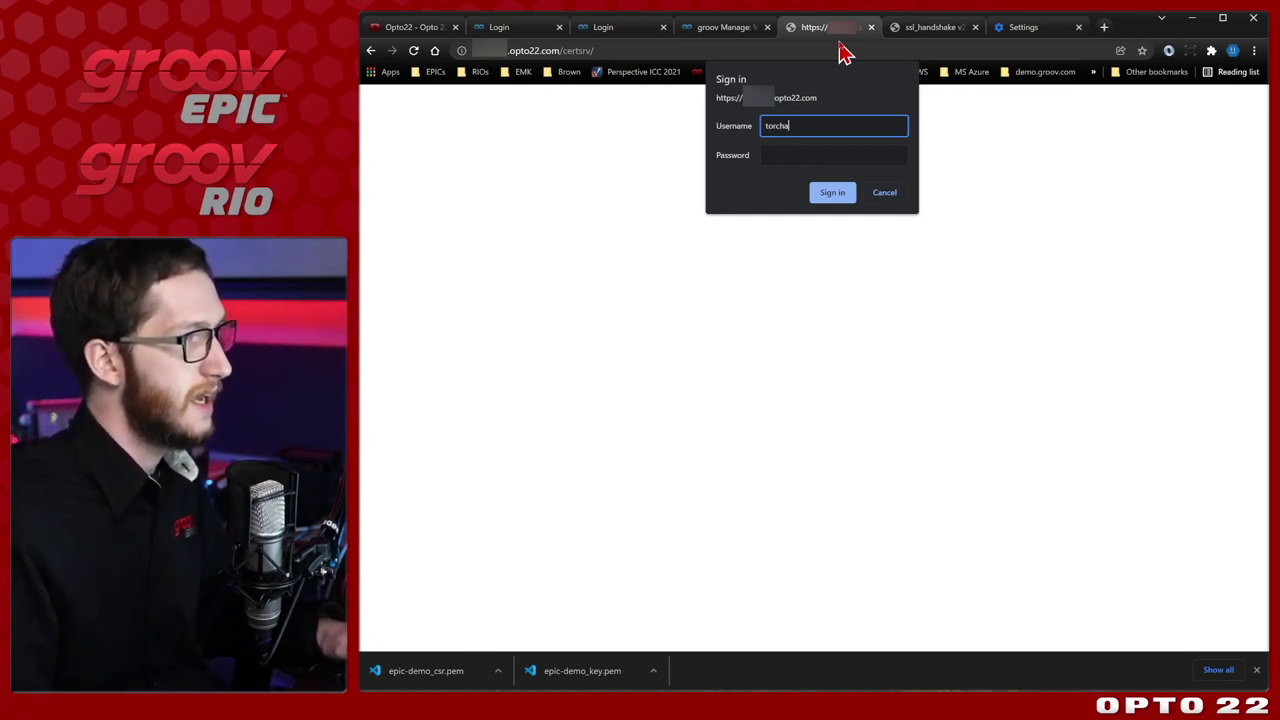
key("Tab")
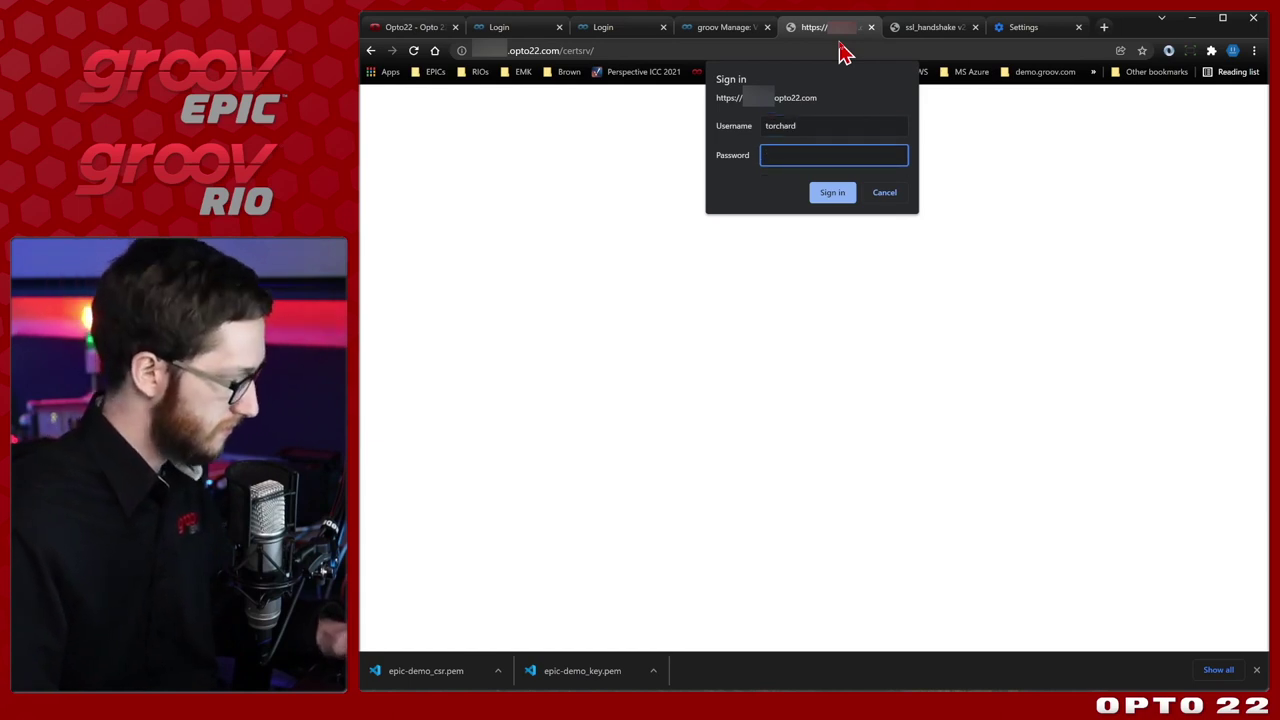
key("Return")
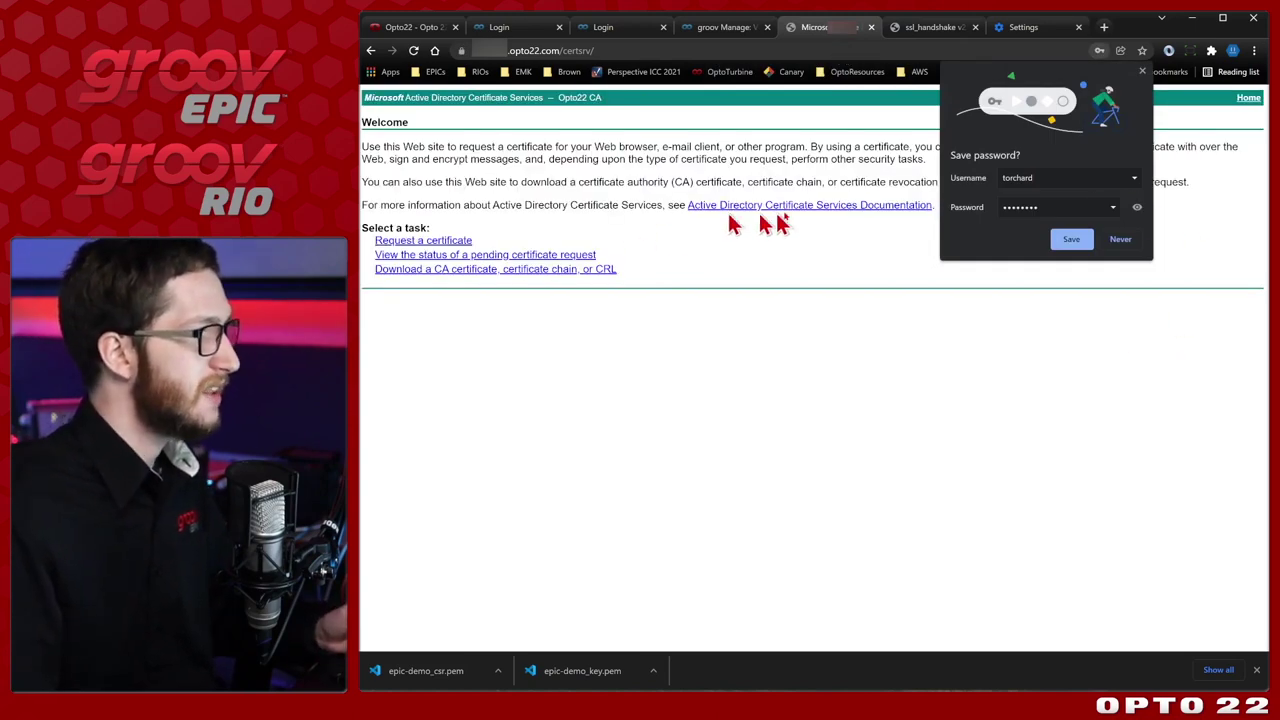
left_click(1142, 71)
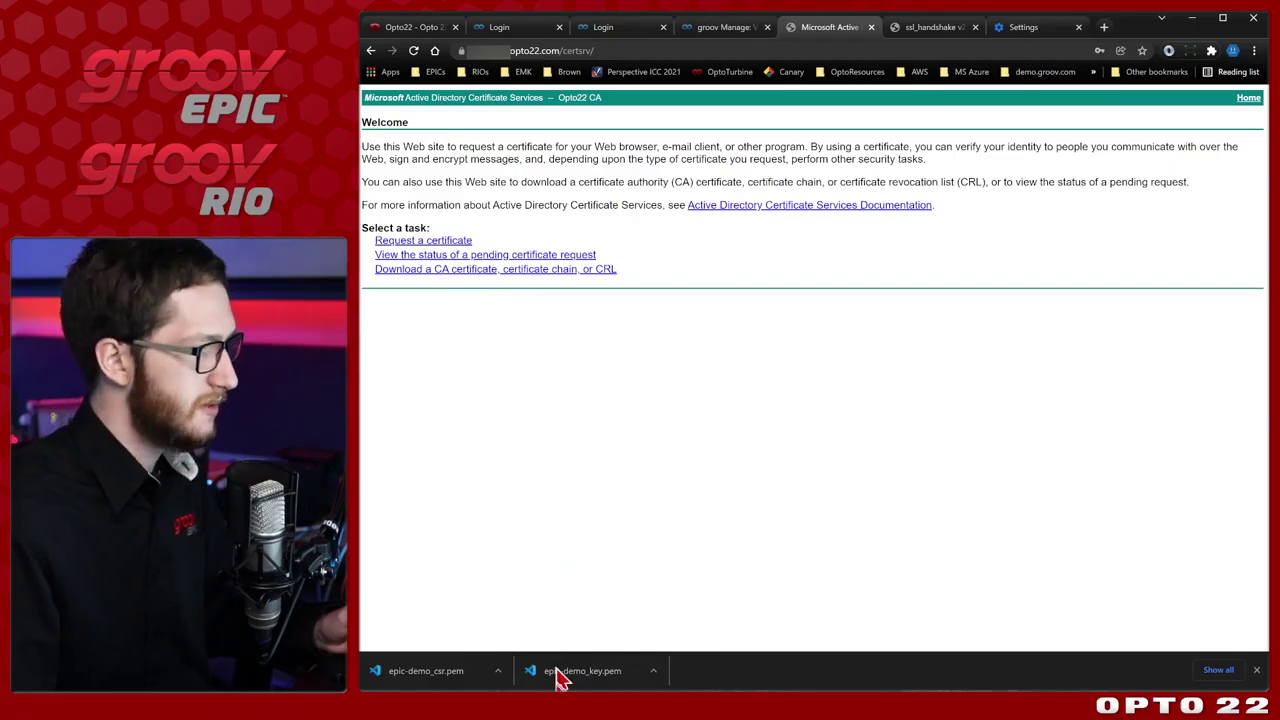
left_click(560, 678)
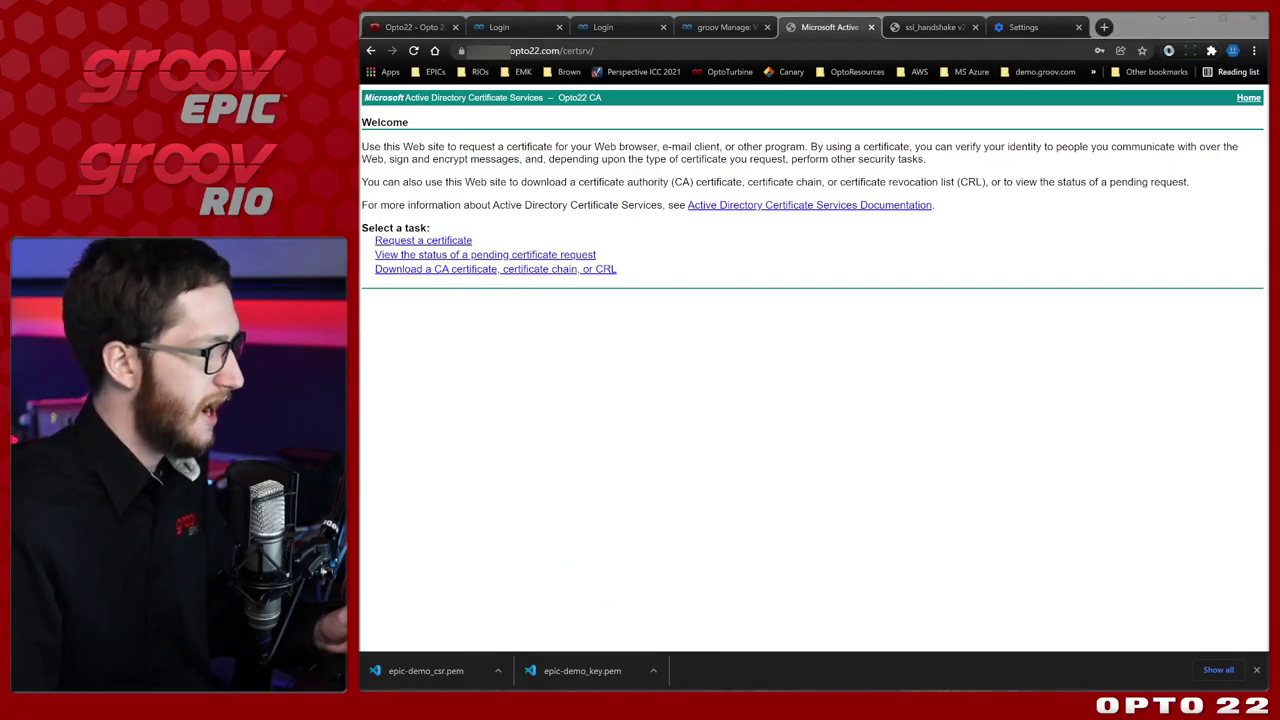
left_click(545, 510)
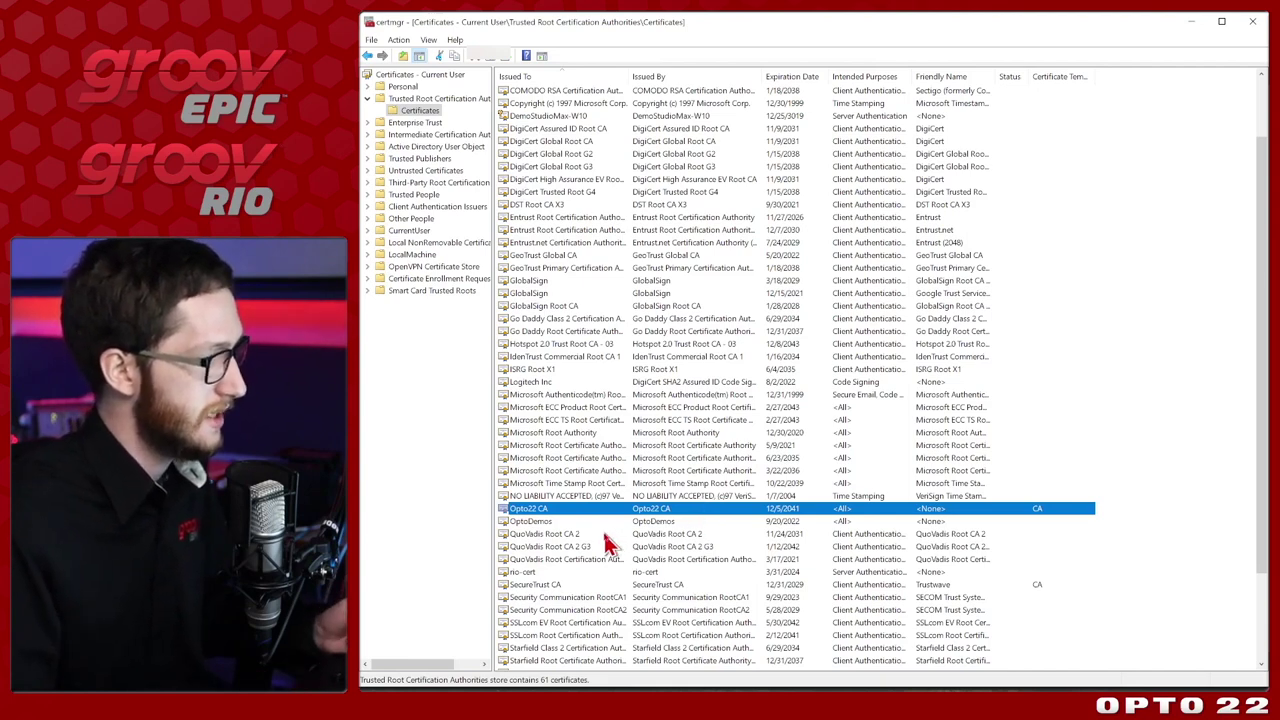
Switch from certmgr back to Chrome's Opto22 CA Request a Certificate page.
key("alt+Tab")
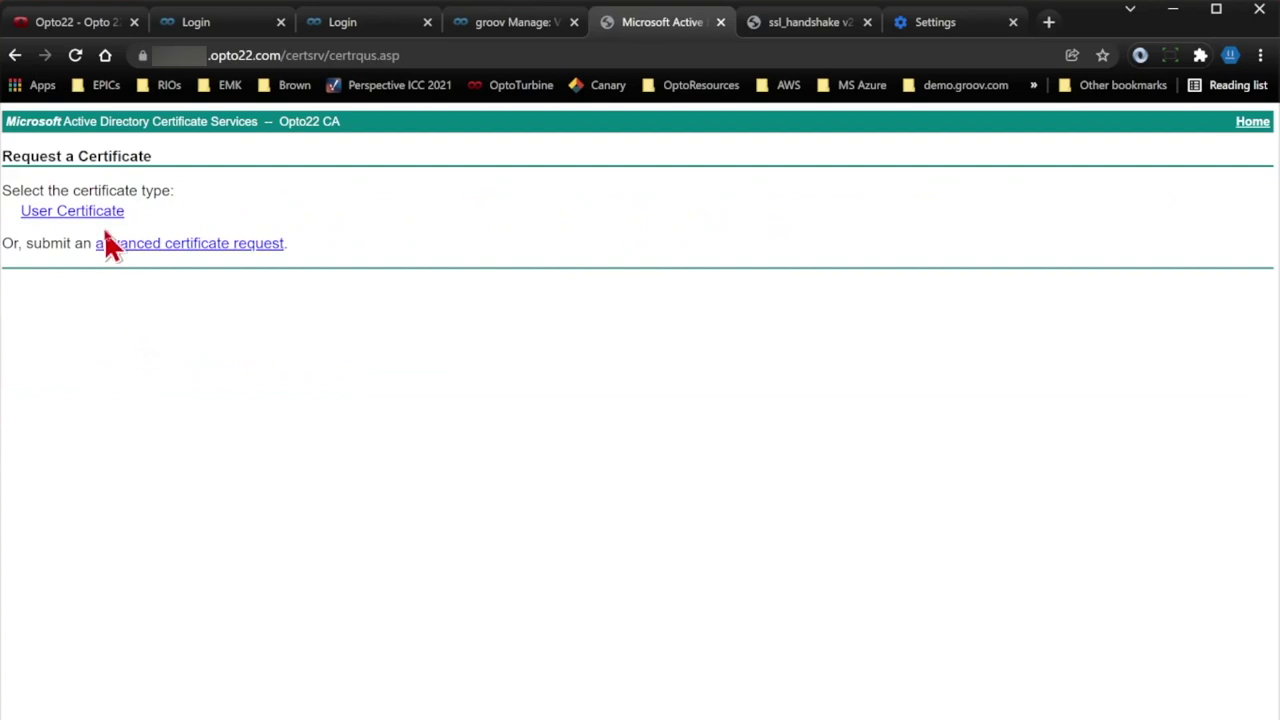
Begin an advanced request using the groov Internal Certificate template and open epic-demo_csr.pem.
left_click(252, 246)
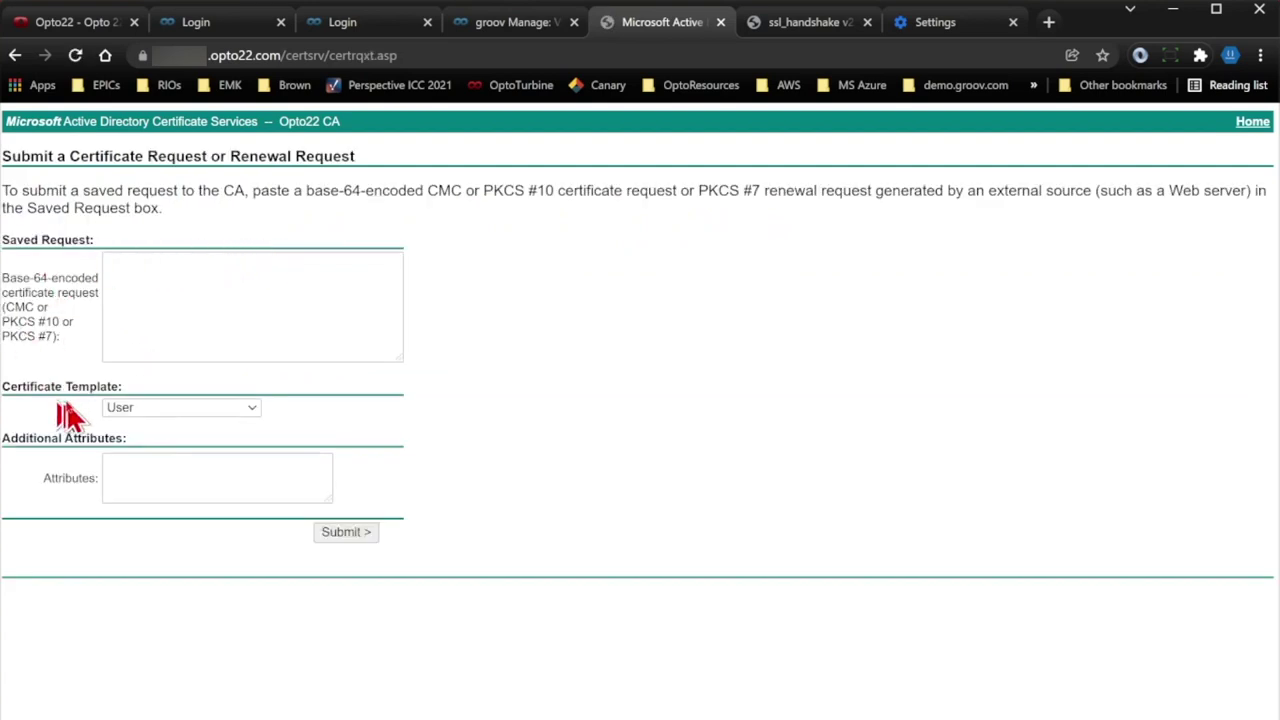
left_click(168, 408)
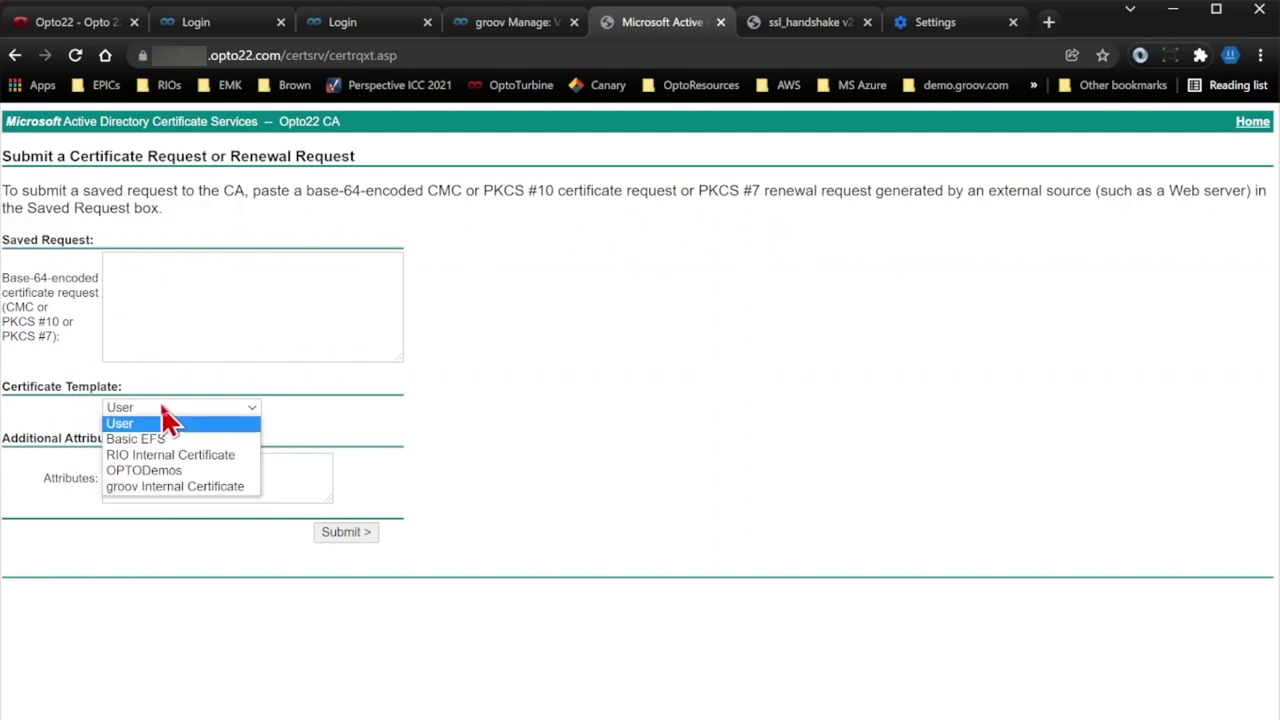
left_click(252, 487)
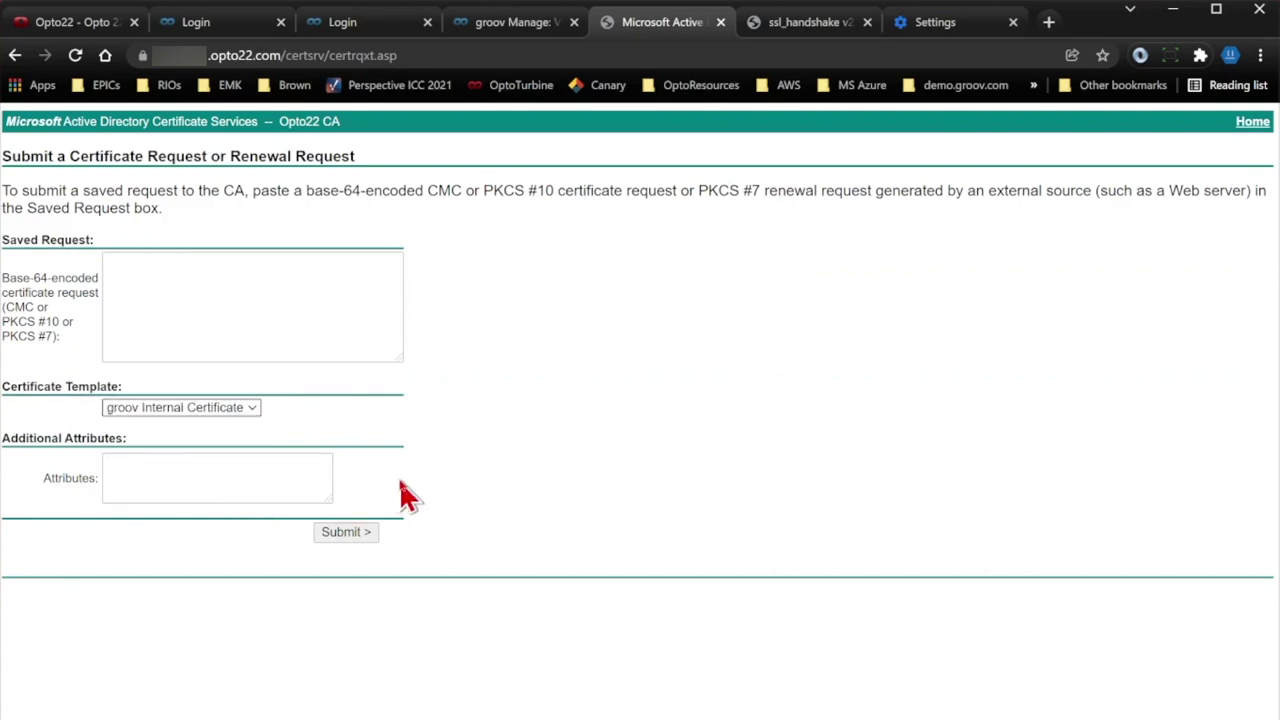
left_click(289, 314)
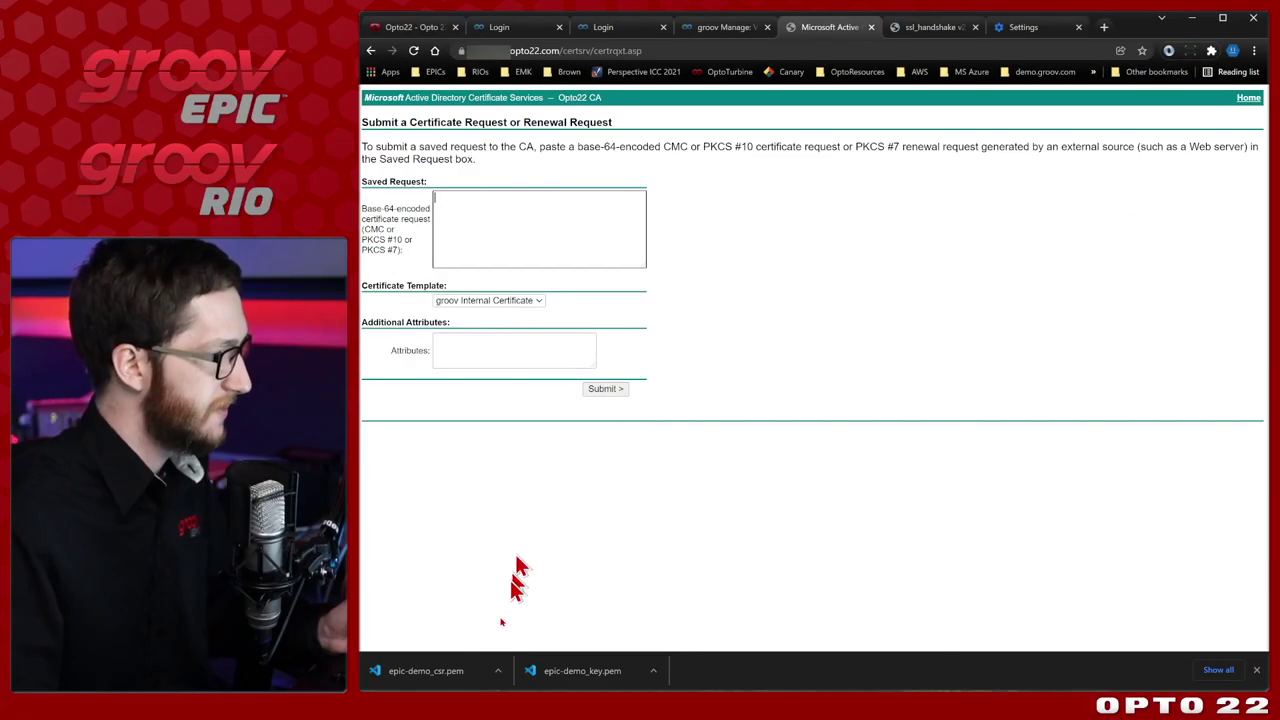
left_click(167, 719)
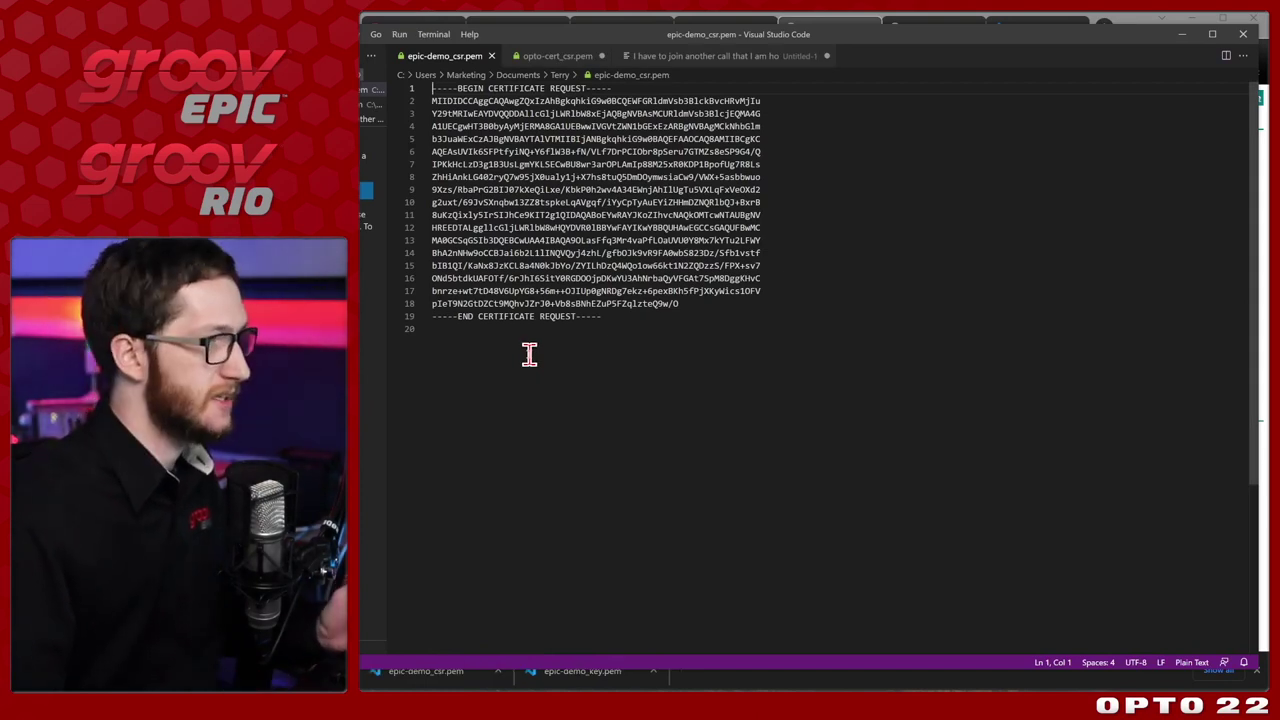
Copy all 19 lines of the epic-demo_csr.pem request, then close Visual Studio Code.
left_click(556, 354)
left_click_drag(594, 366, 463, 227)
left_click_drag(564, 338, 470, 105)
right_click(563, 190)
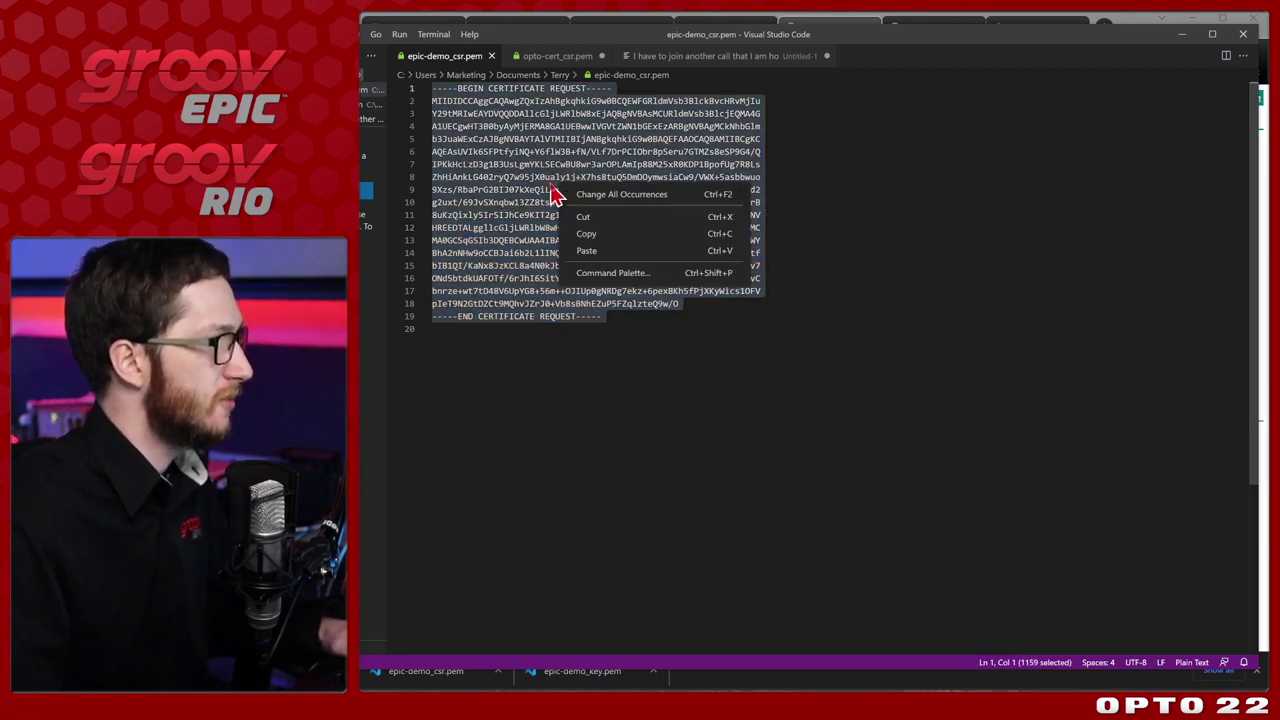
left_click(604, 230)
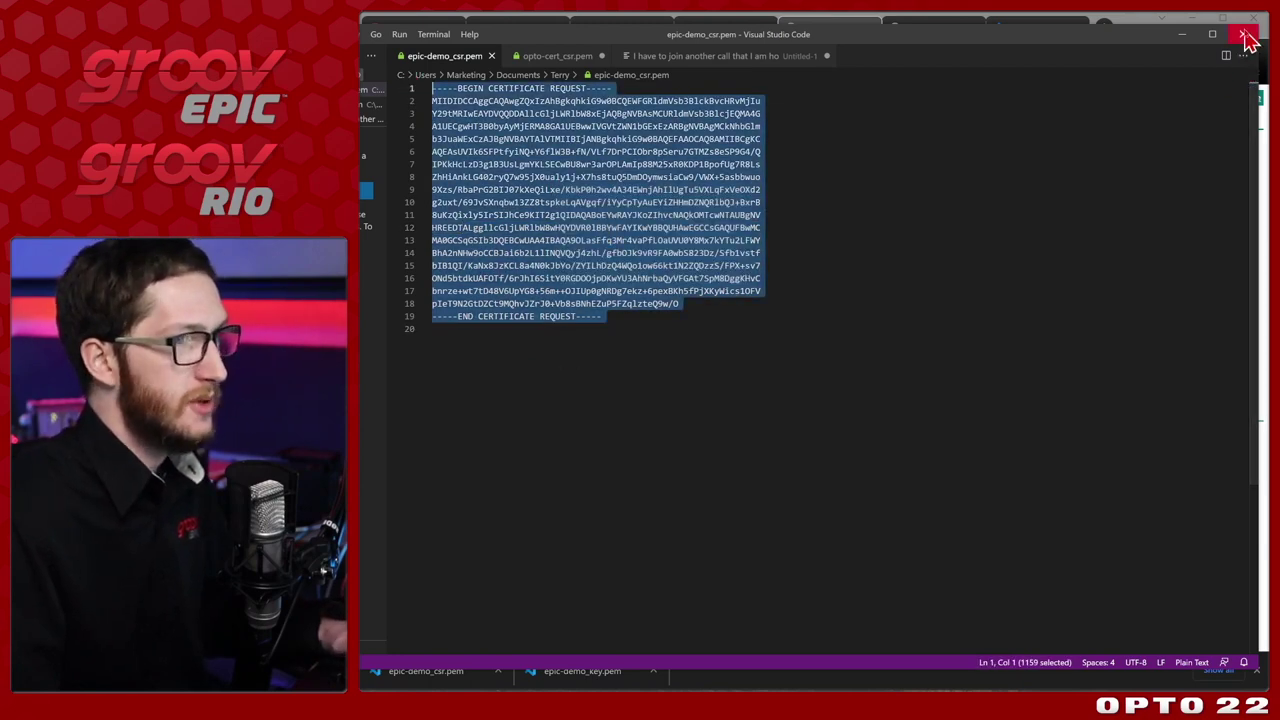
left_click(1244, 34)
Paste the copied CSR into the Saved Request box and submit it to Opto22 CA.
right_click(491, 244)
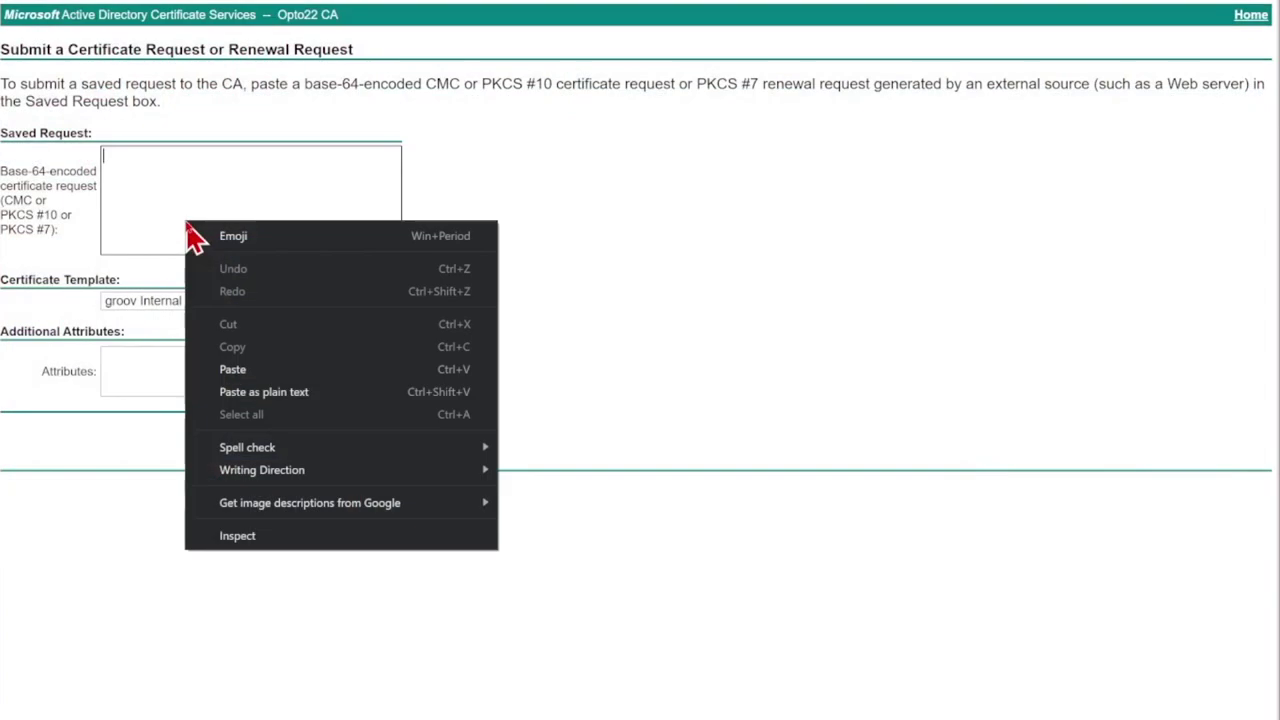
left_click(577, 344)
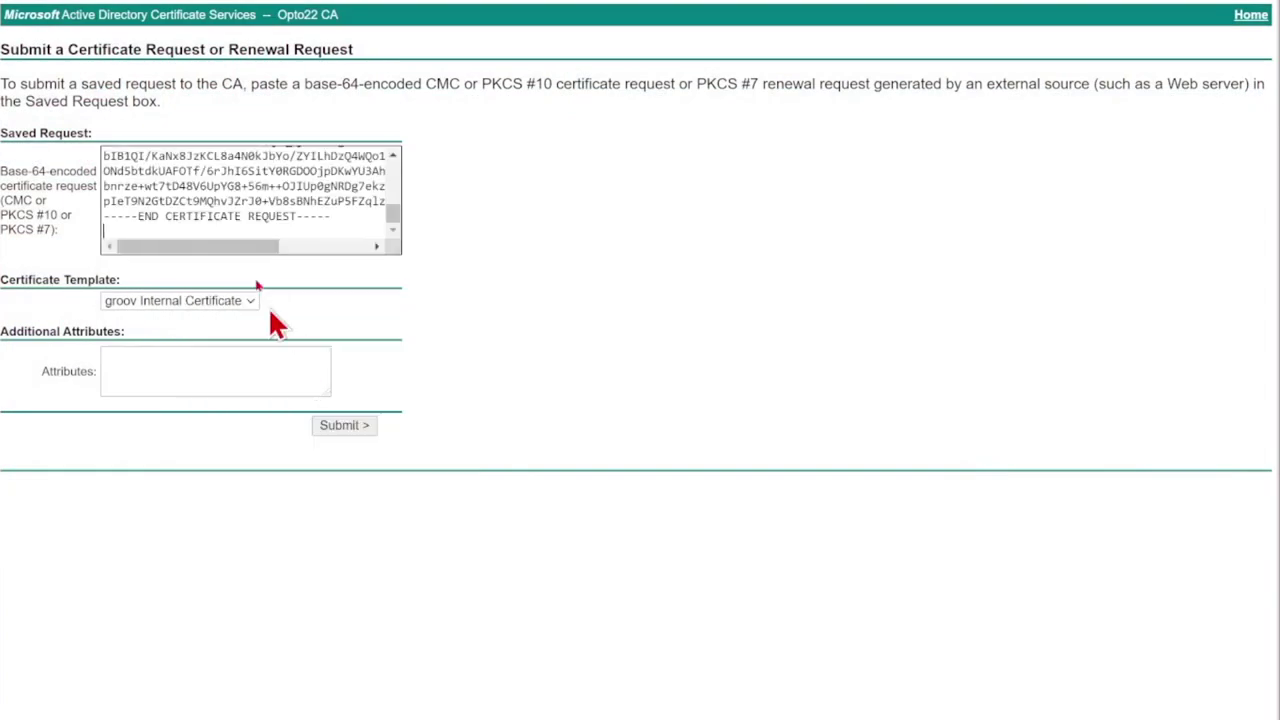
left_click(361, 422)
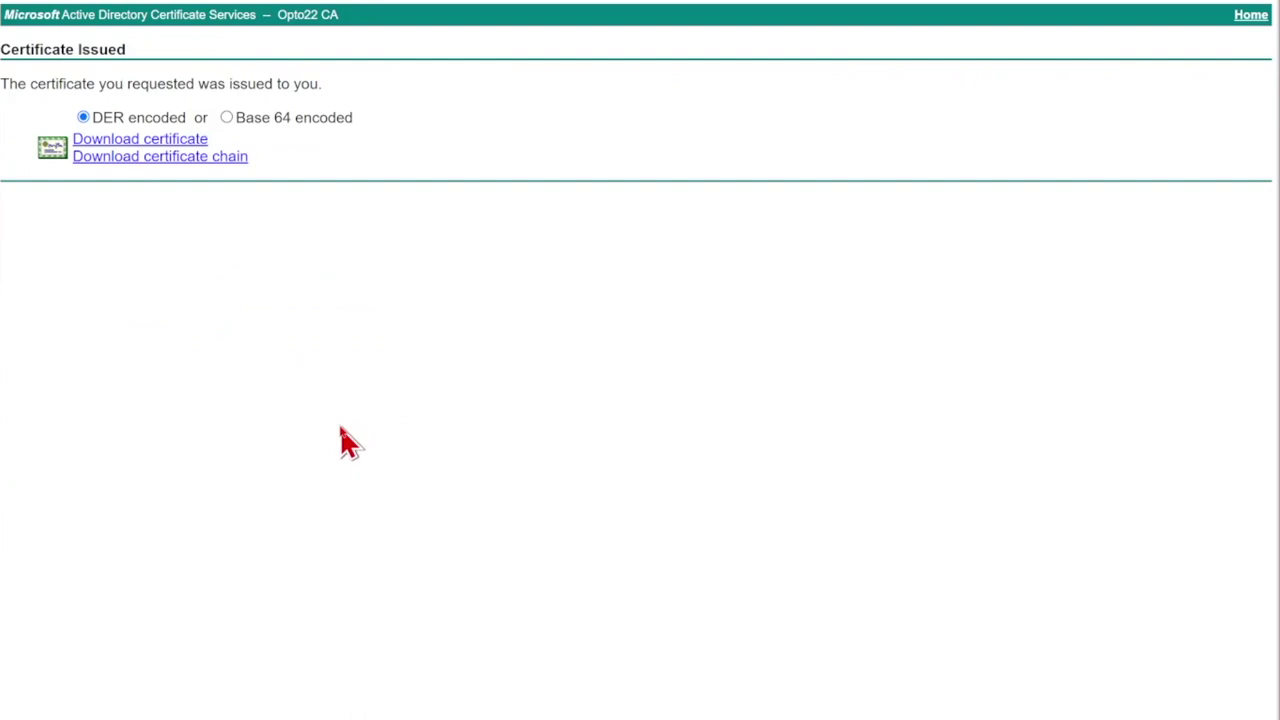
Download the issued DER-encoded certificate and save it as epic-demo_sc.cer.
left_click(105, 139)
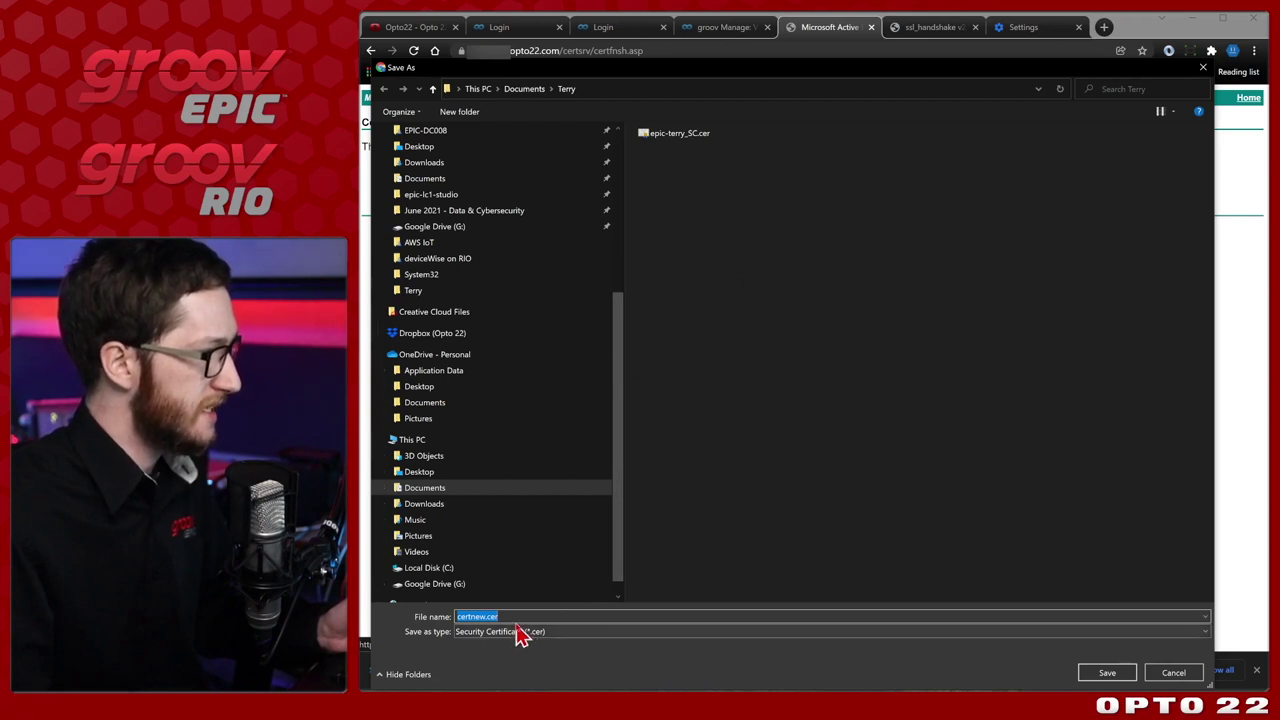
left_click(550, 616)
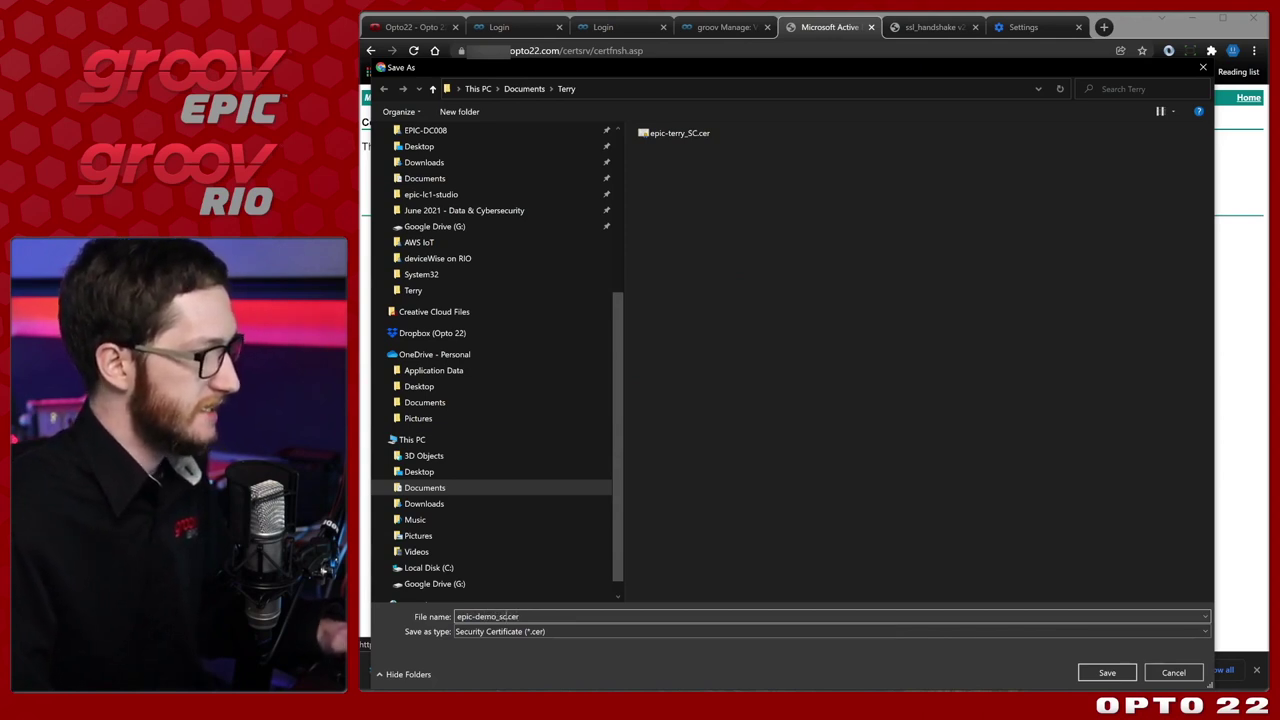
left_click(1116, 676)
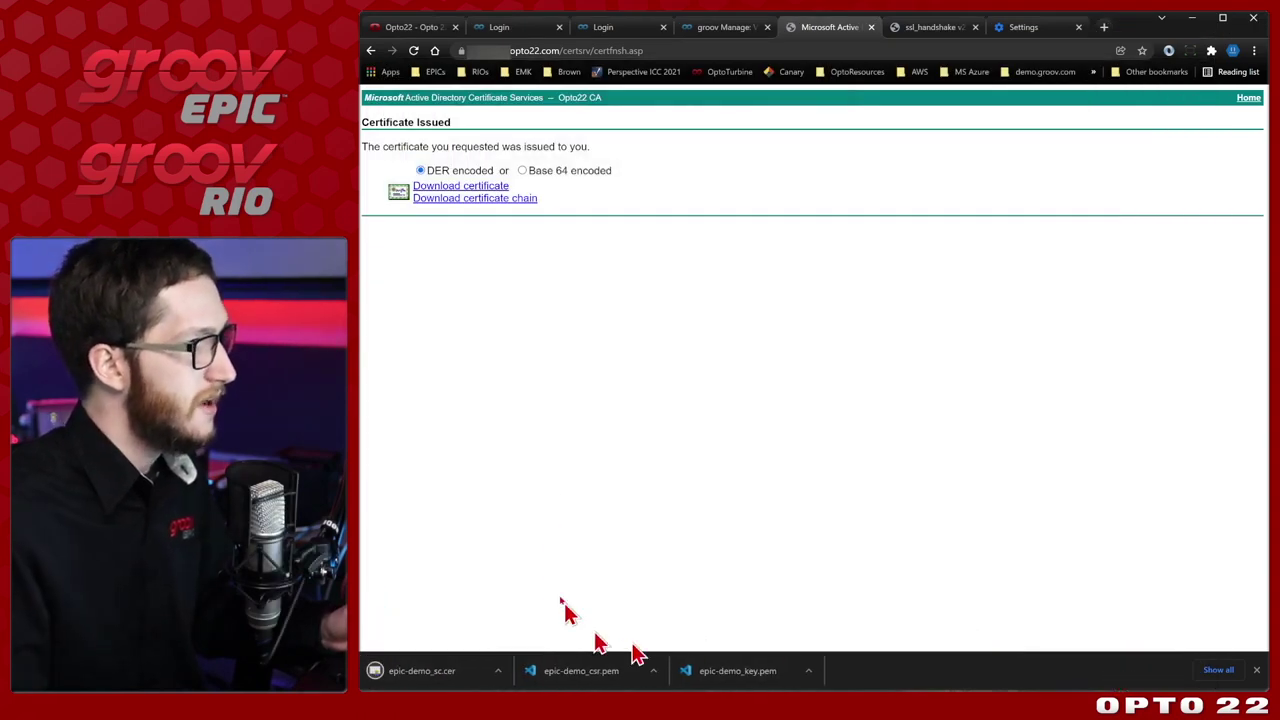
left_click(729, 32)
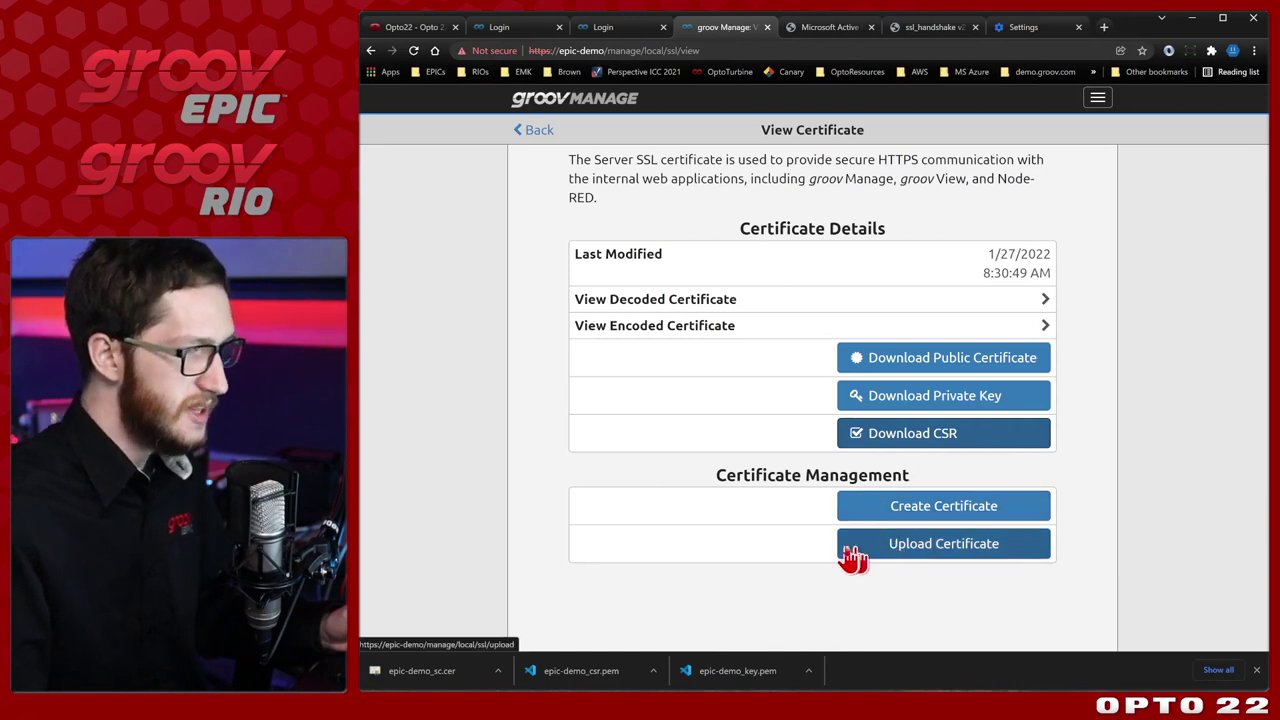
On Upload Certificate, choose epic-demo_sc.cer for Public Certificate and epic-demo_key.pem for Private Key.
left_click(1037, 555)
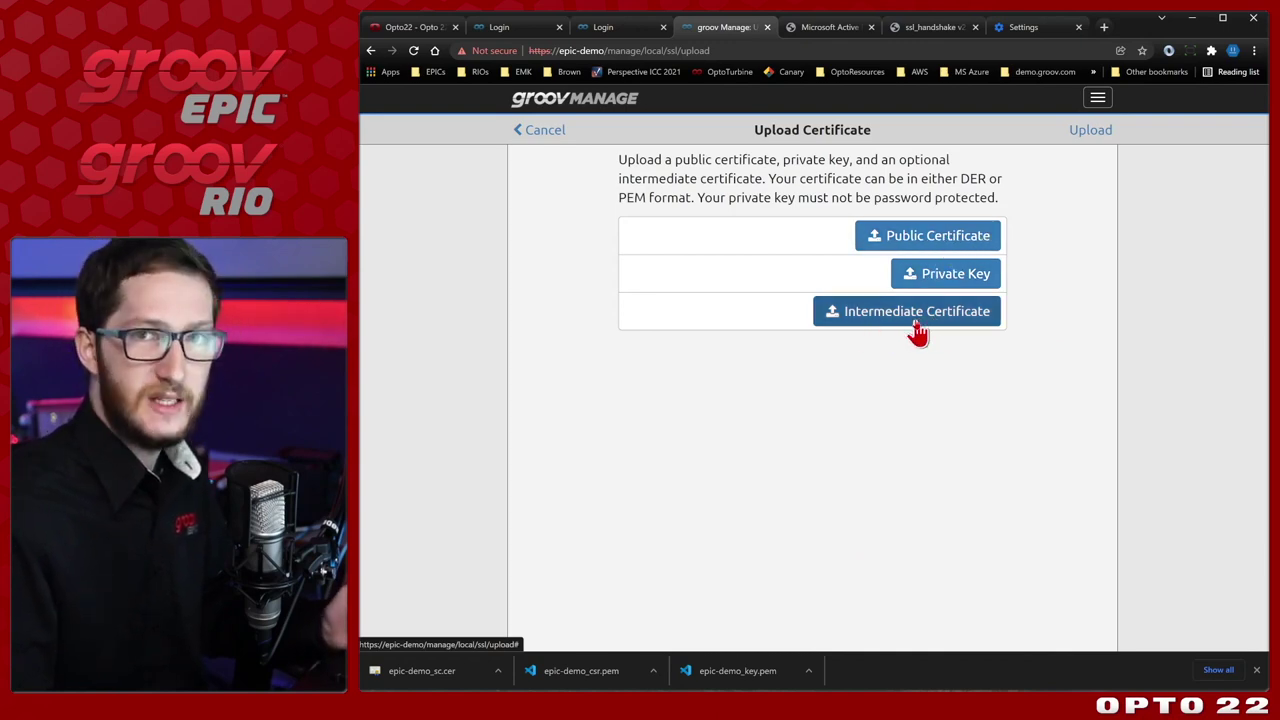
left_click(962, 242)
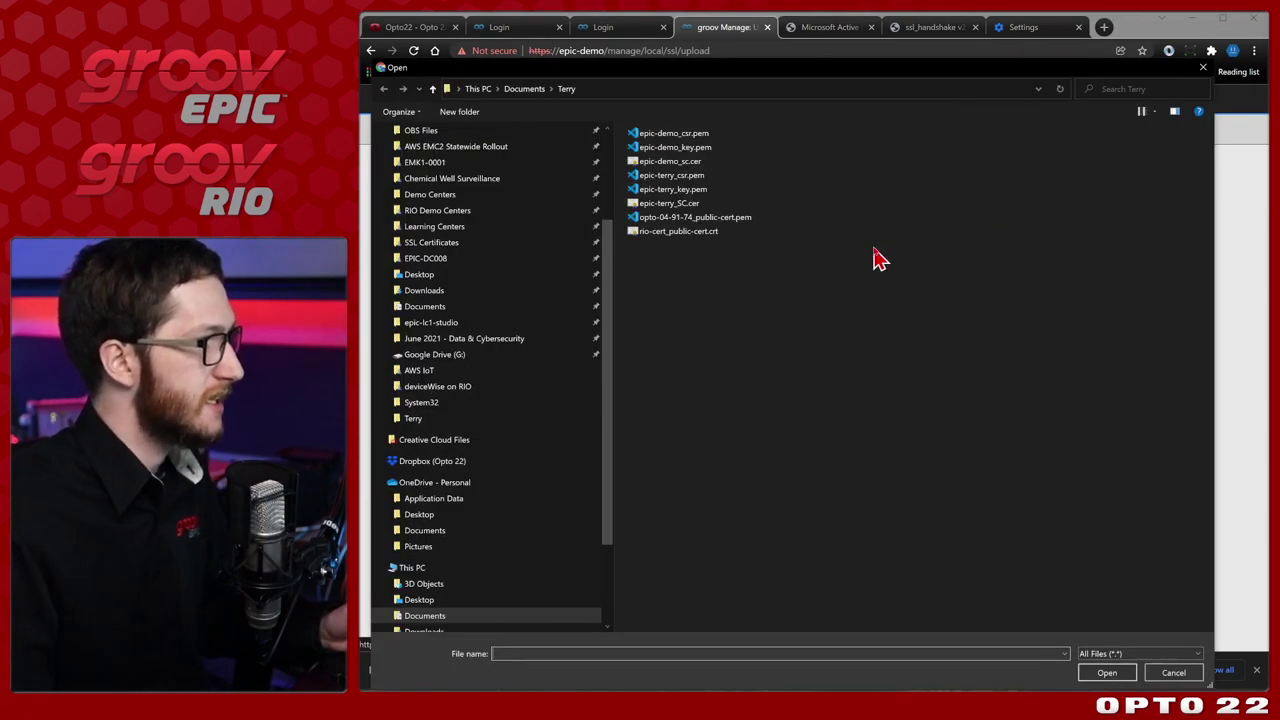
left_click(700, 162)
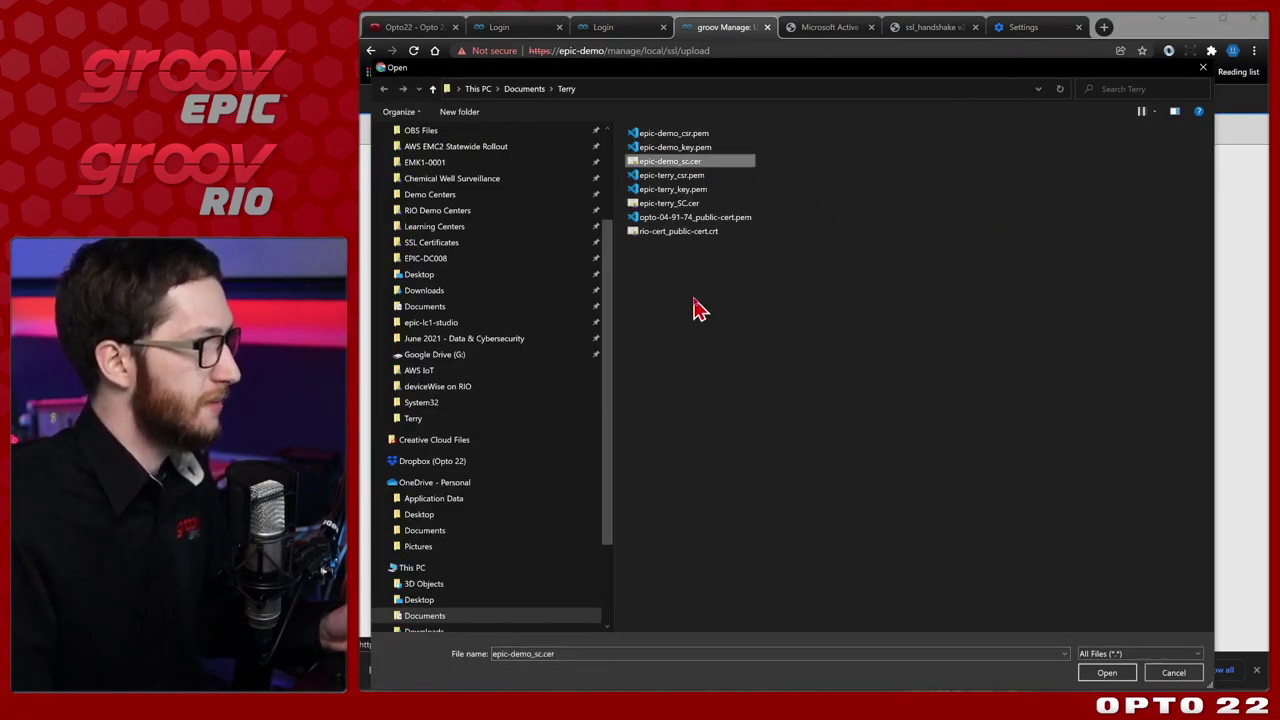
left_click(1108, 673)
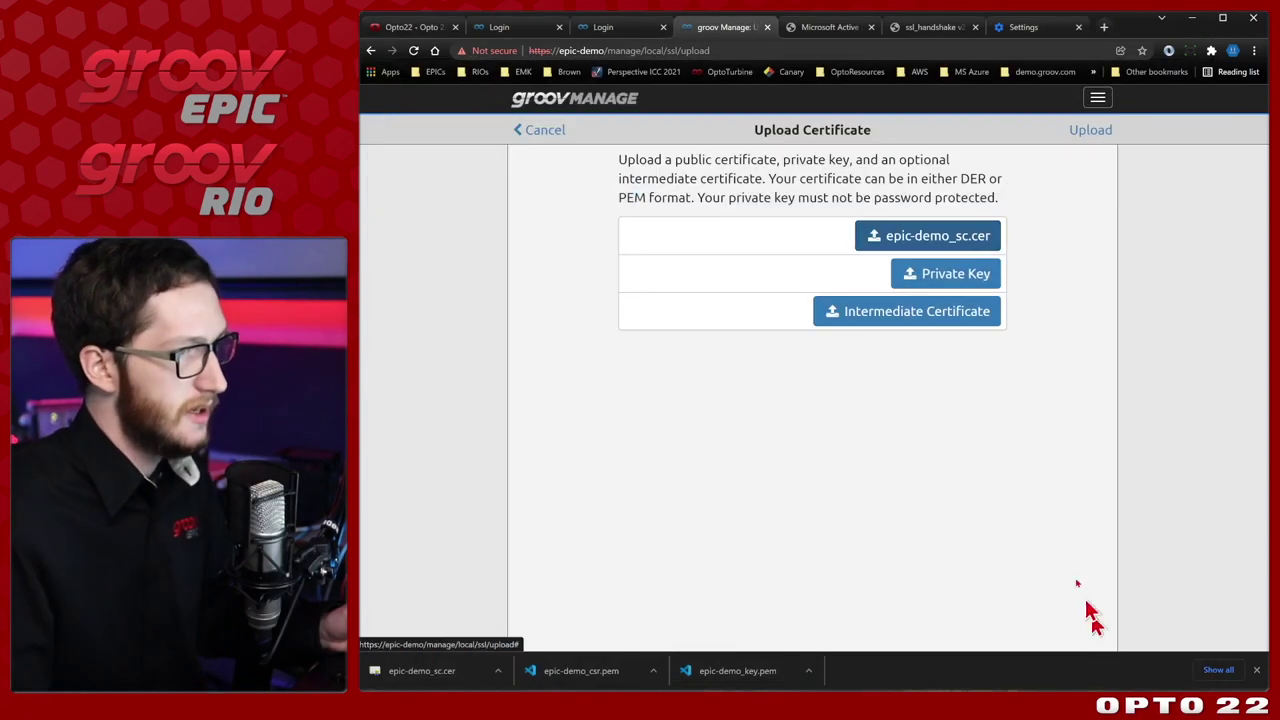
left_click(968, 278)
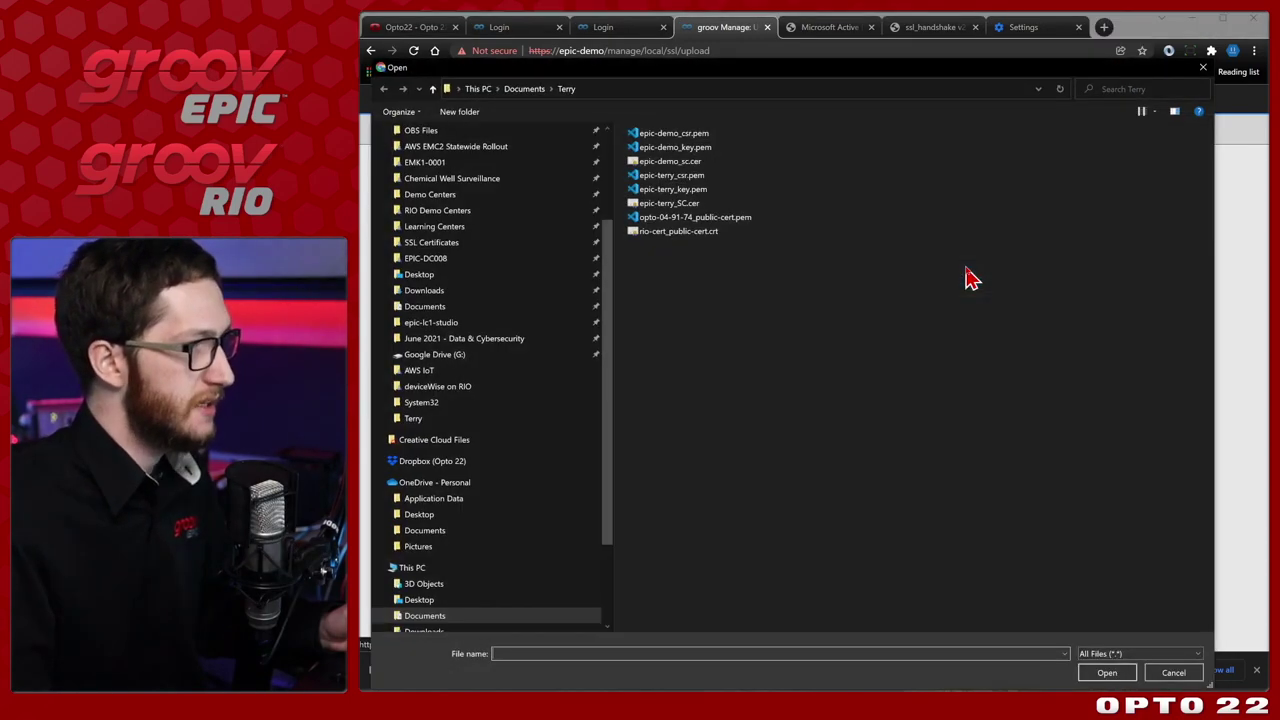
left_click(716, 148)
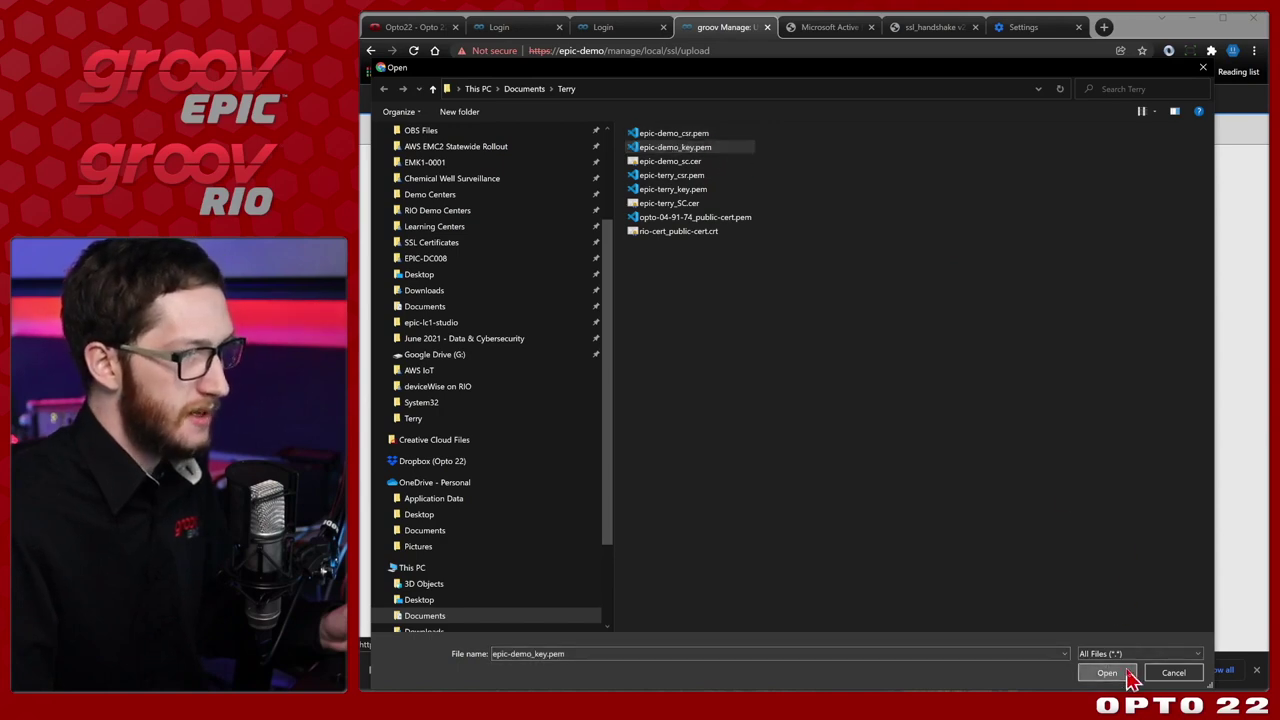
left_click(1108, 673)
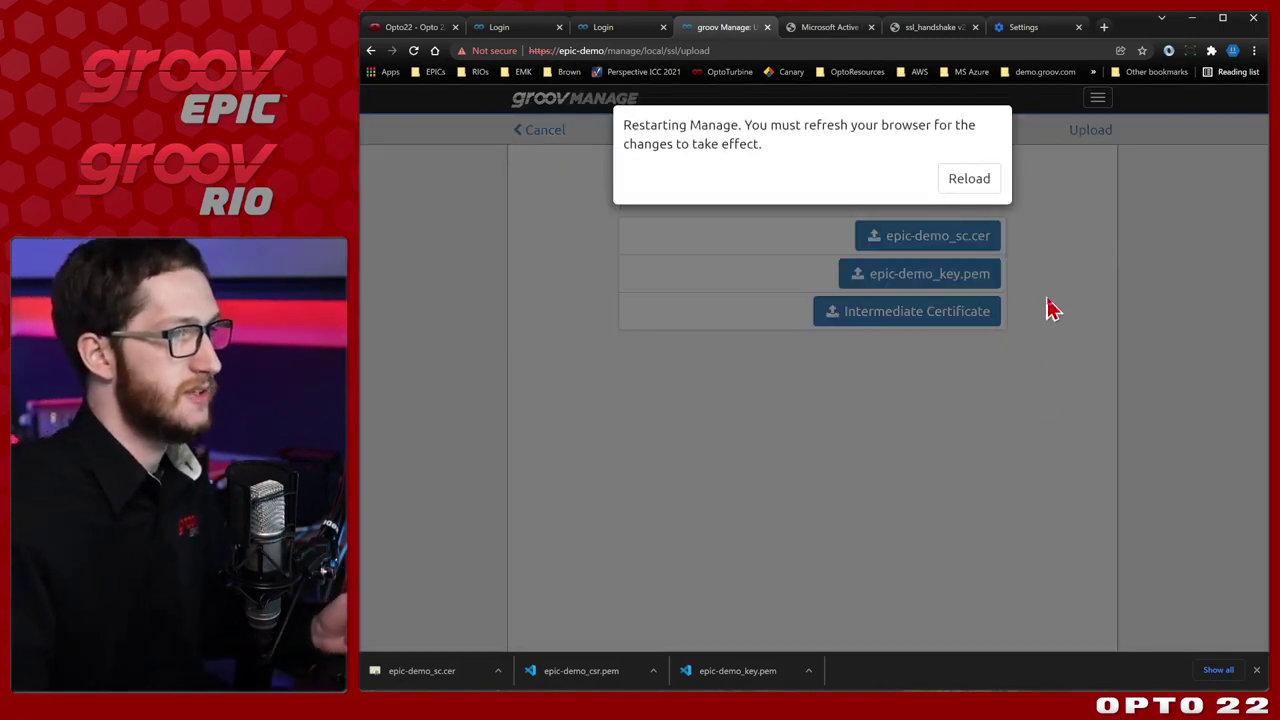
Reload groov Manage and inspect the served certificate, issued to epic-demo by Opto22 CA.
left_click(993, 179)
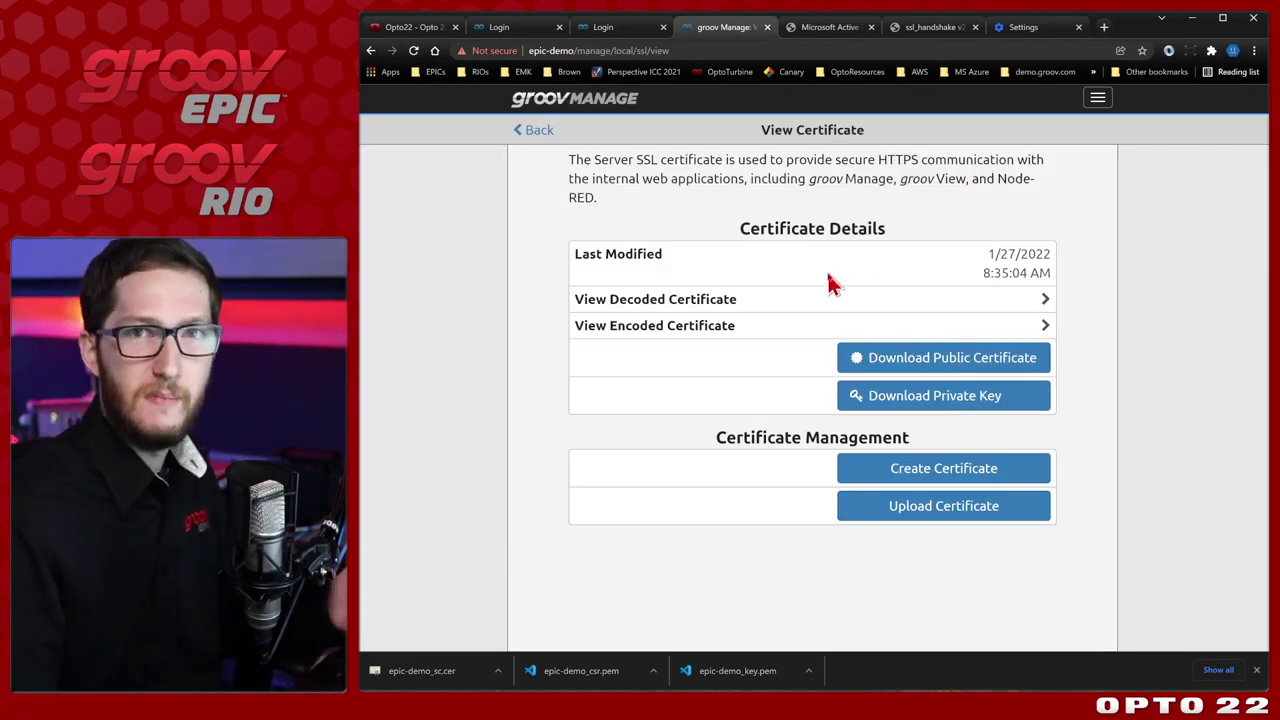
left_click(480, 50)
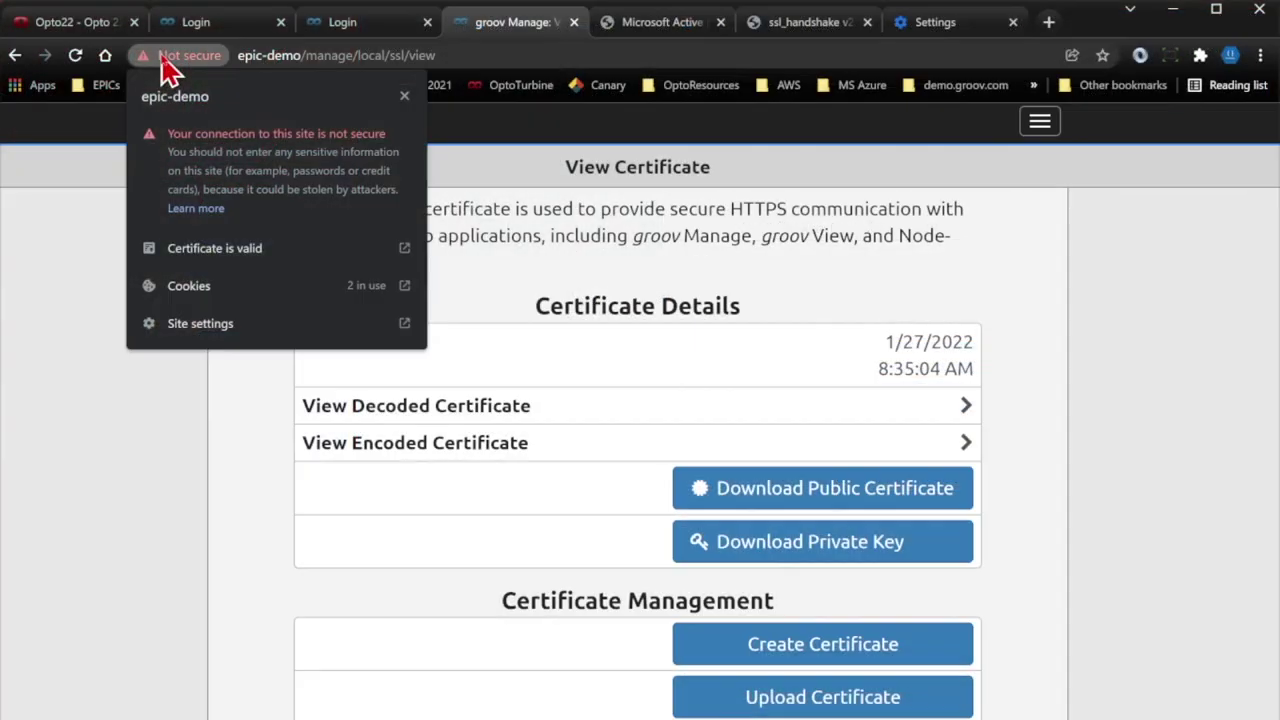
left_click(214, 248)
left_click_drag(232, 28, 302, 90)
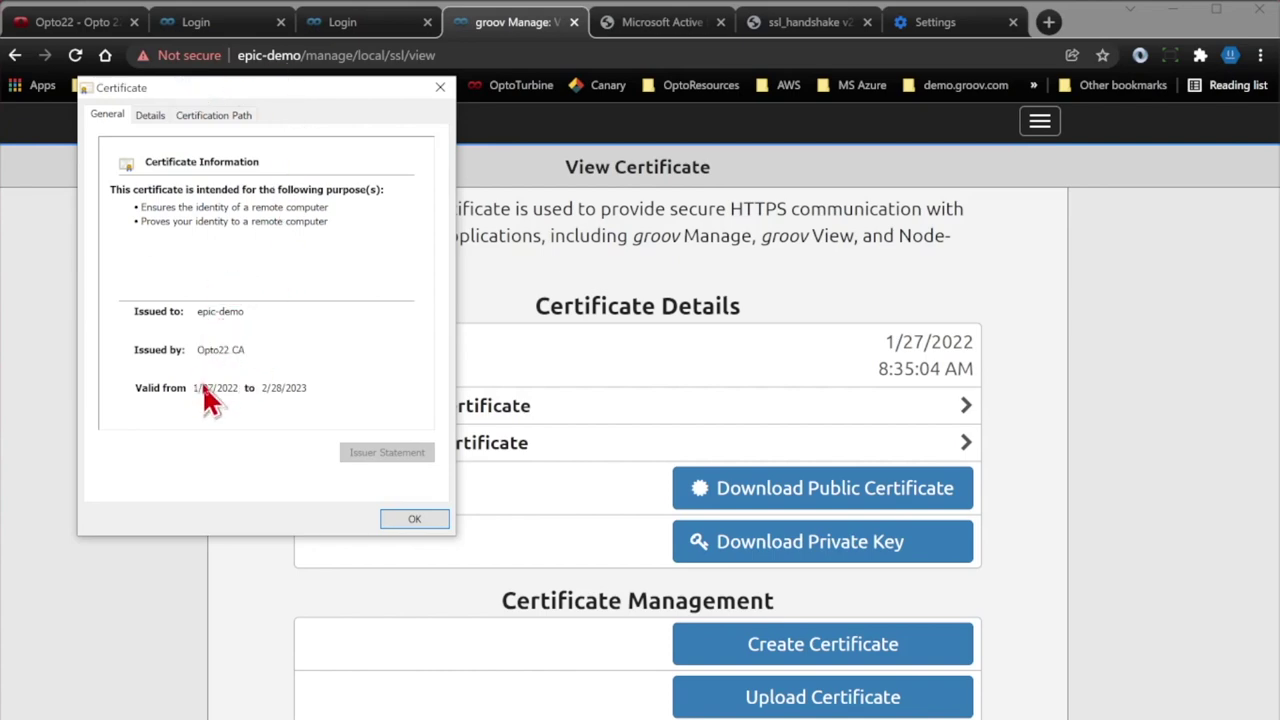
left_click(414, 518)
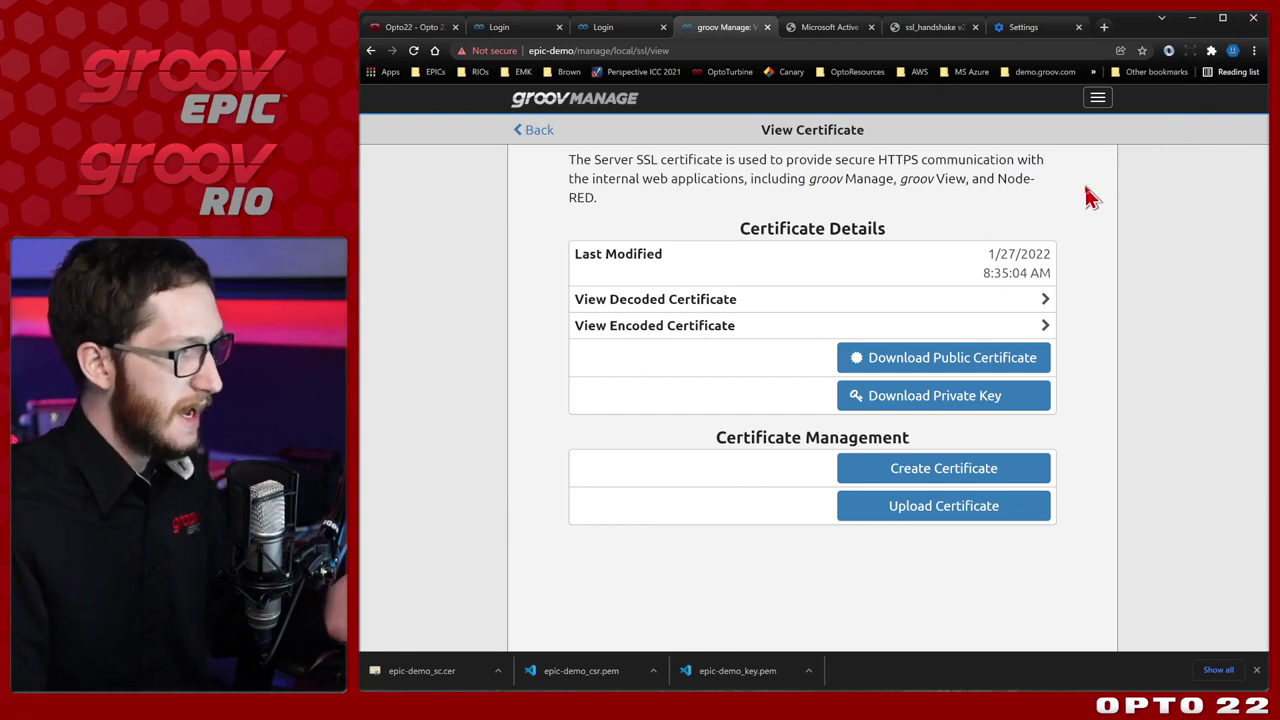
End the Google Chrome task from the Apps list in Task Manager.
left_click(473, 640)
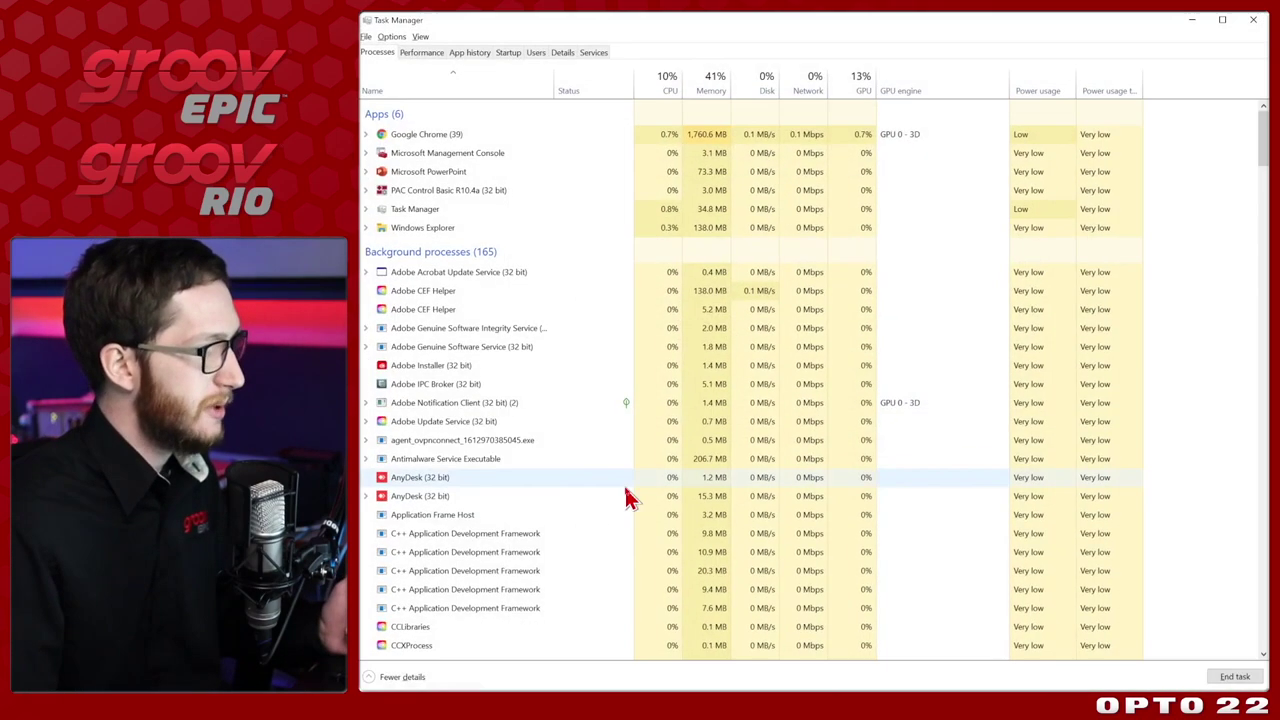
right_click(475, 136)
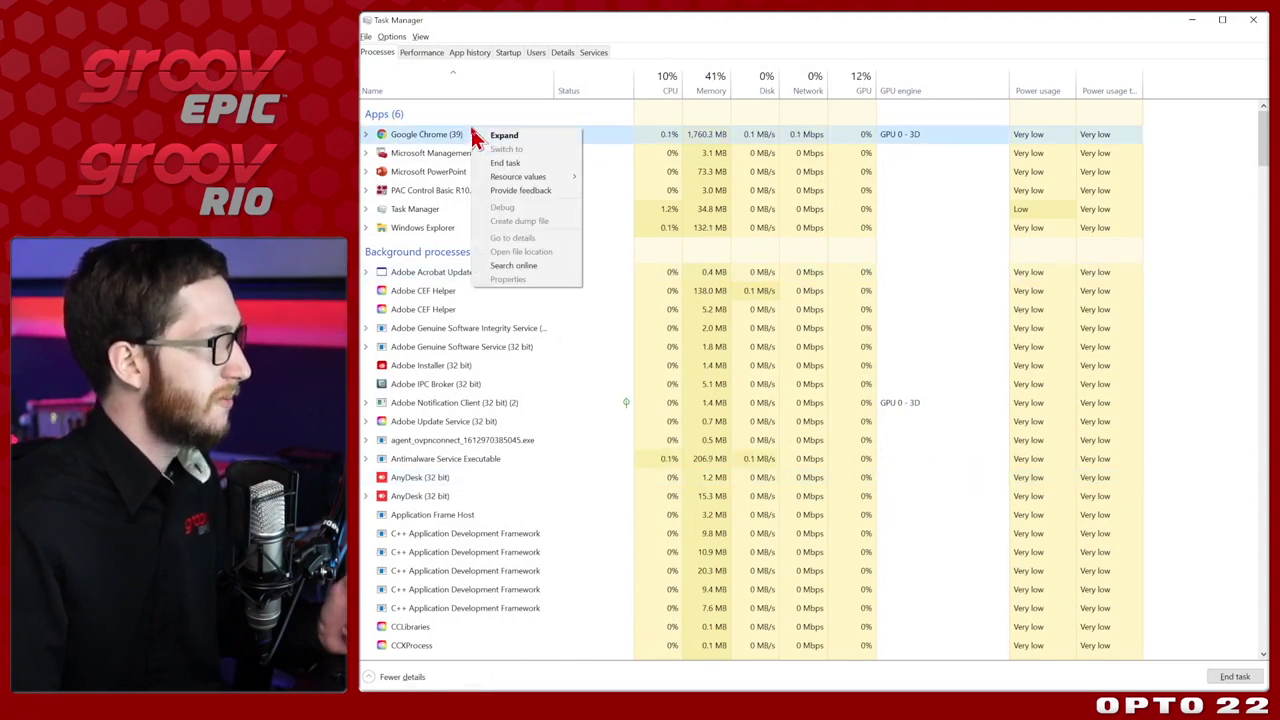
left_click(528, 163)
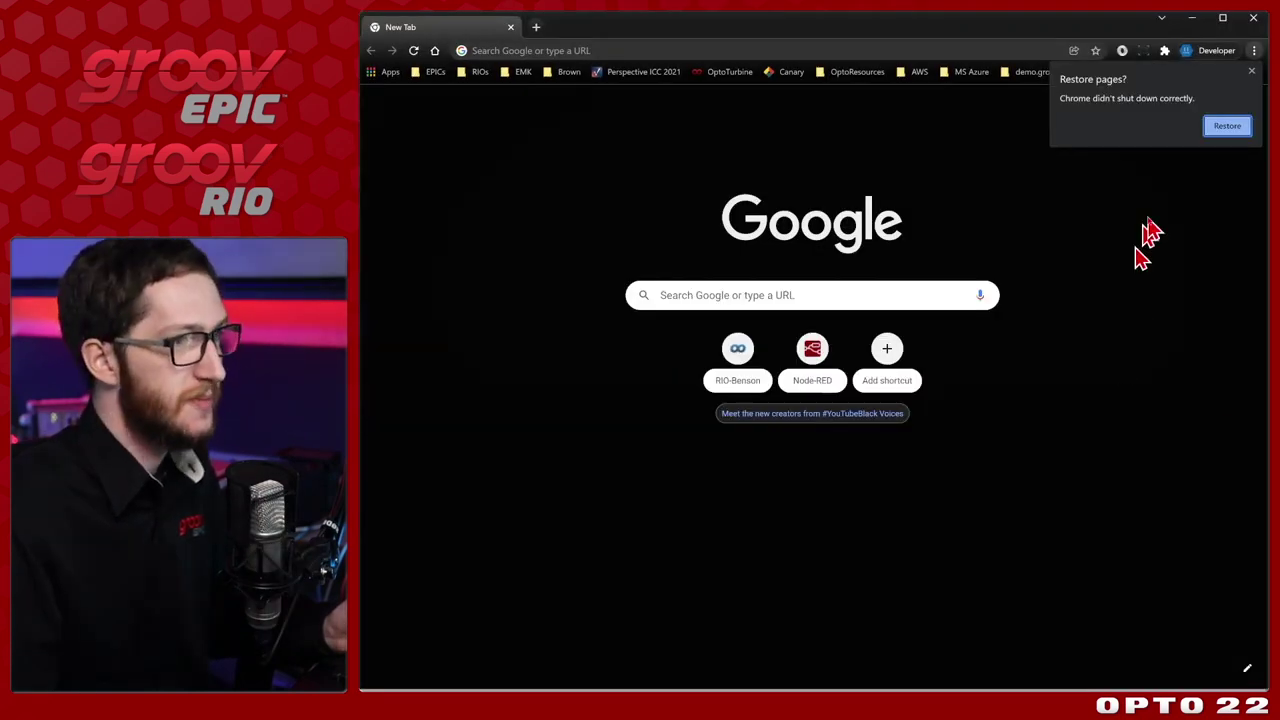
Restore the previous tabs and verify epic-demo's certificate is valid and issued by Opto22 CA.
left_click(1218, 126)
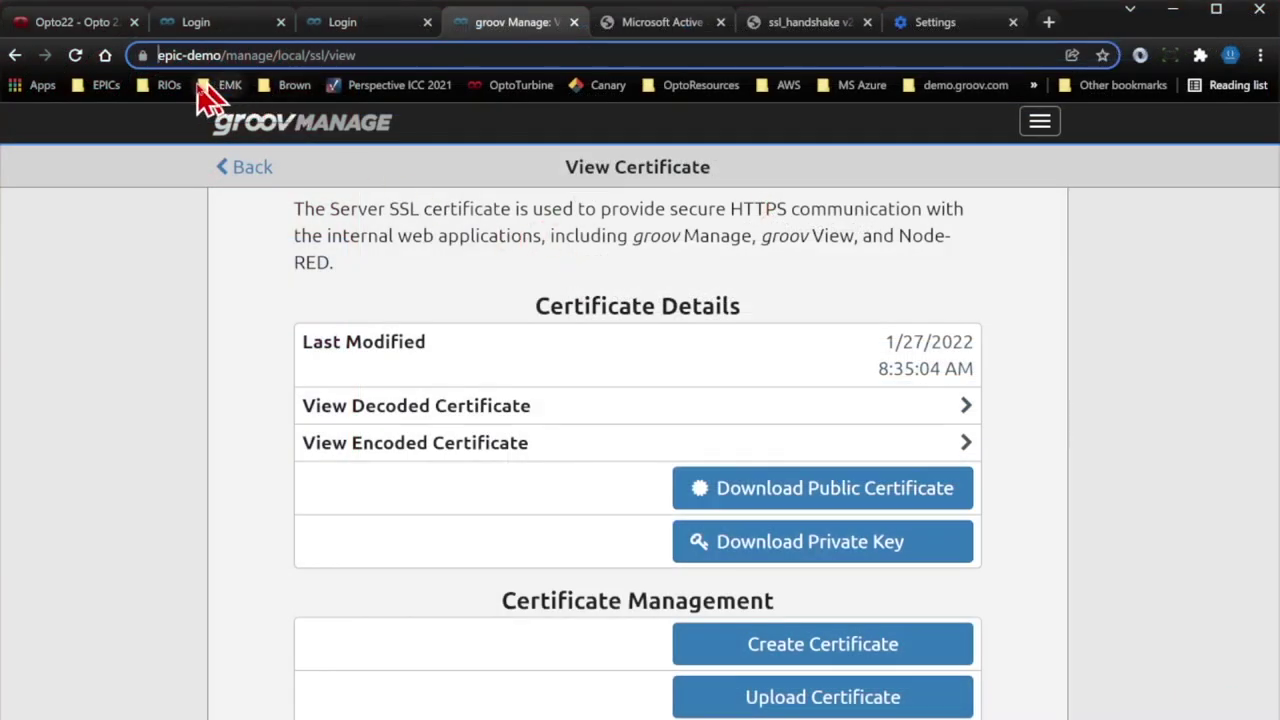
left_click(146, 58)
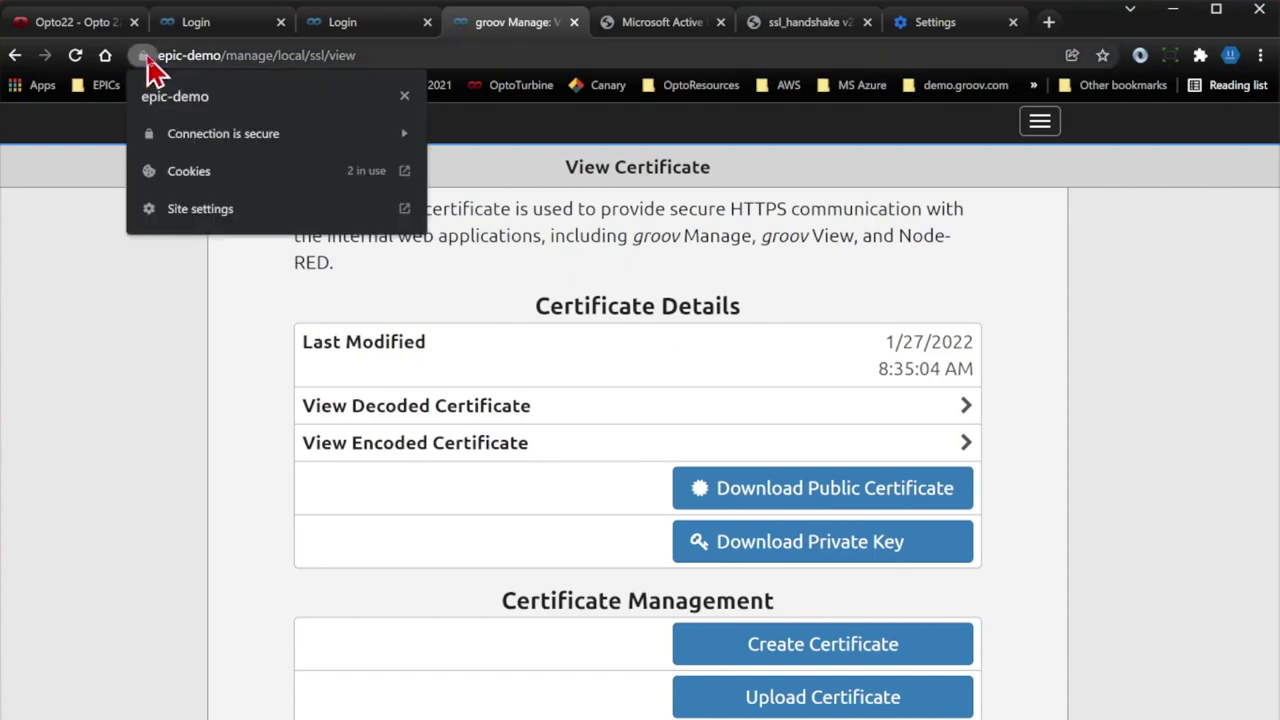
left_click(230, 133)
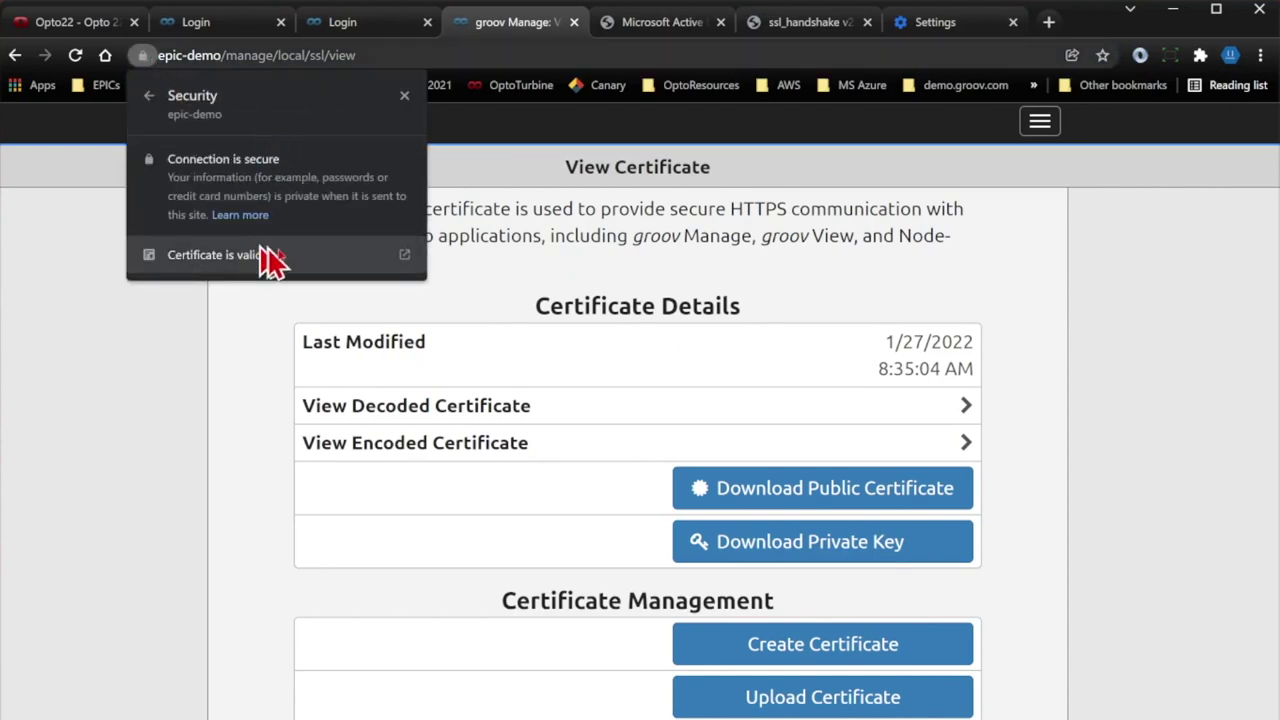
left_click(303, 264)
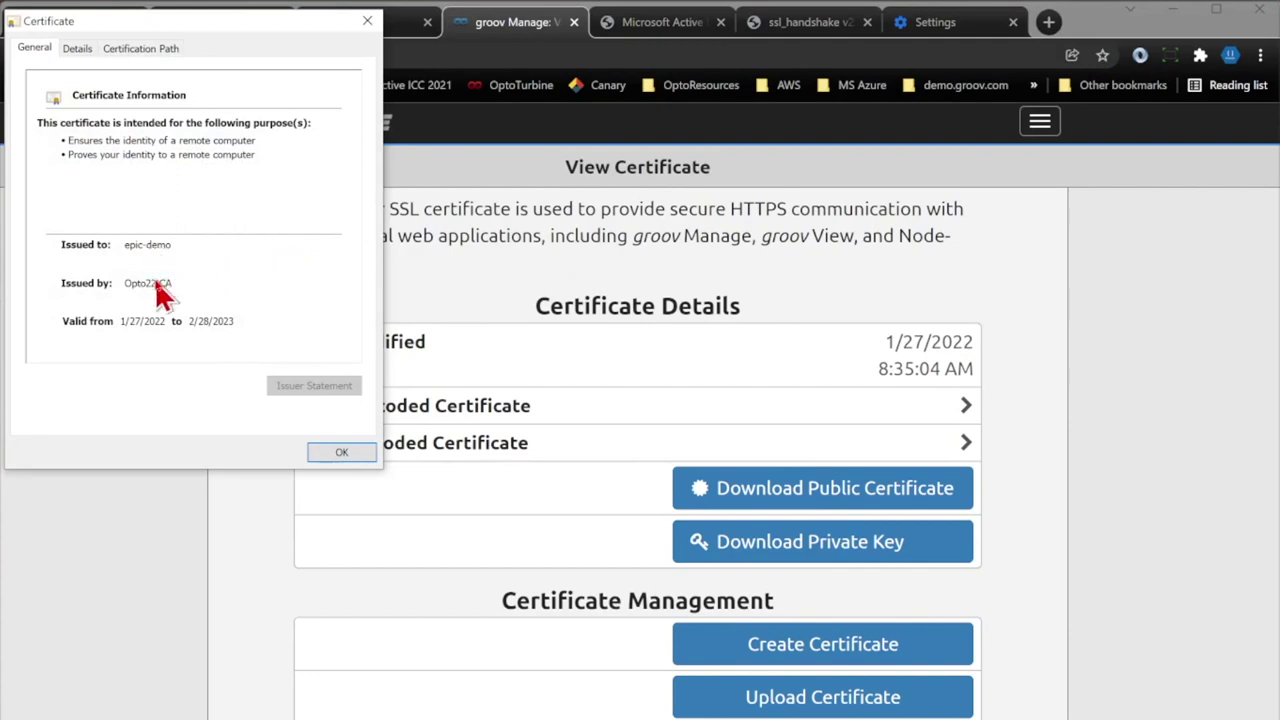
left_click_drag(250, 28, 311, 94)
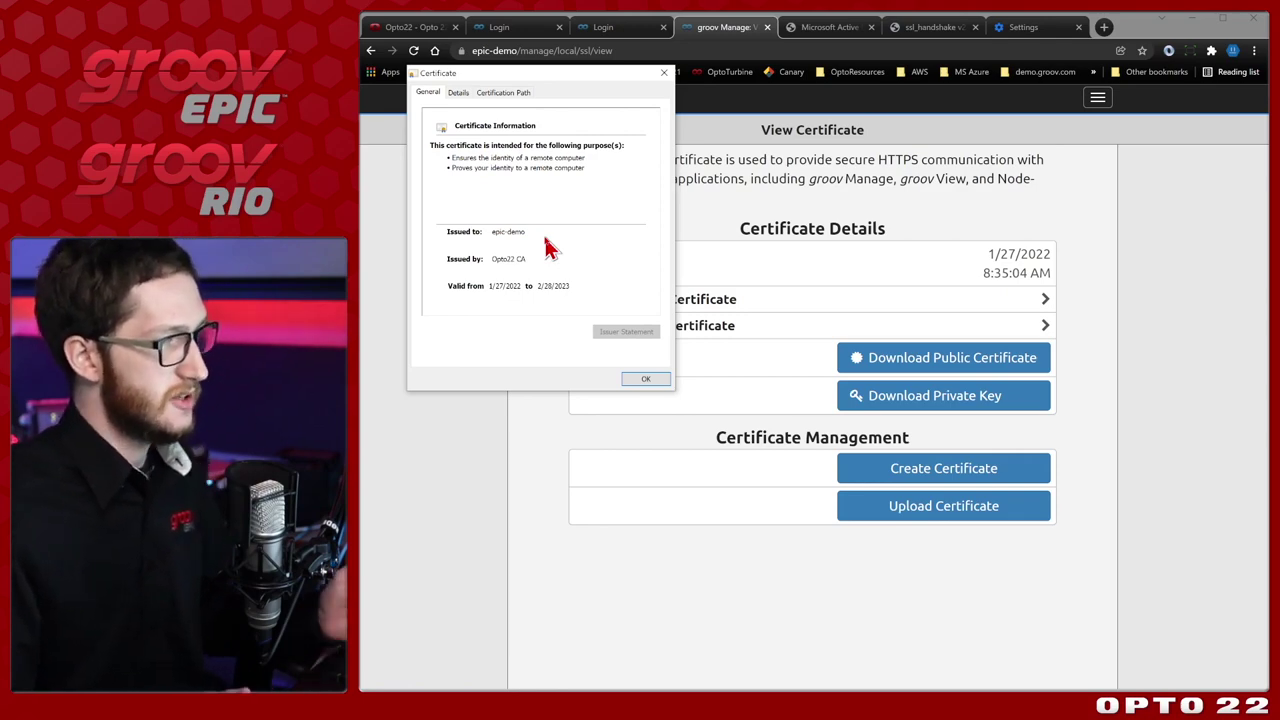
left_click(660, 380)
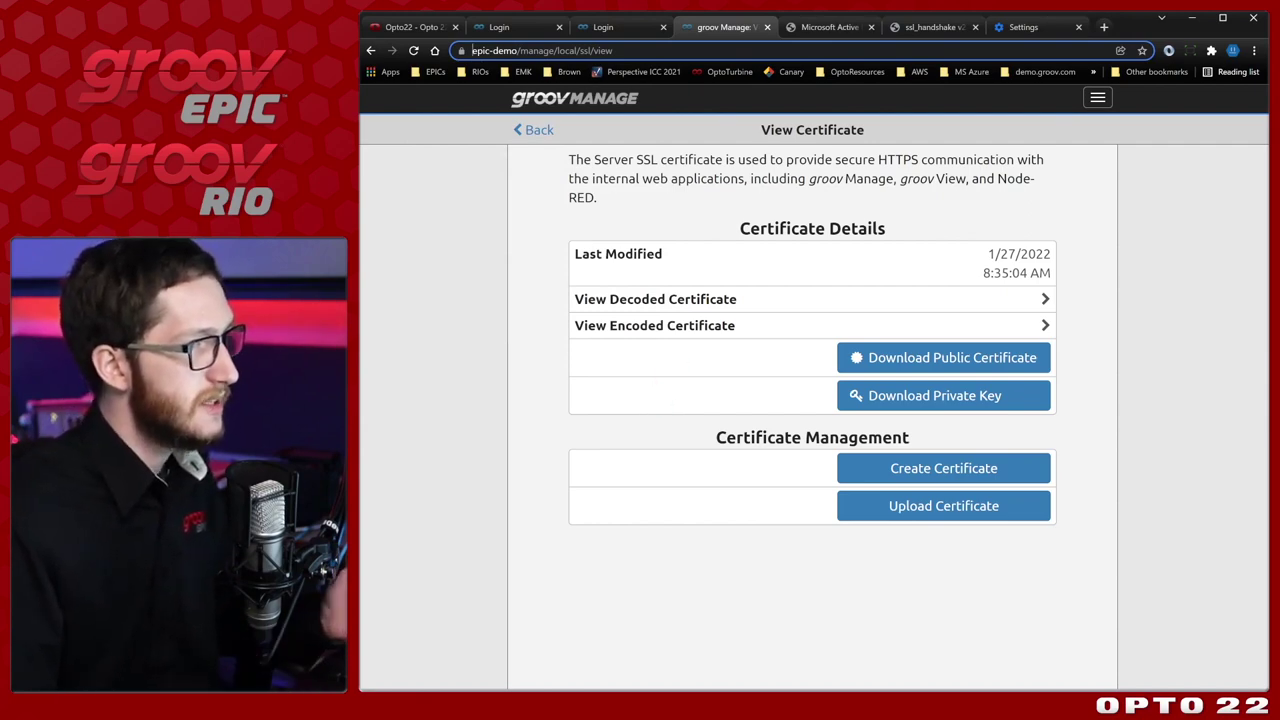
left_click(848, 34)
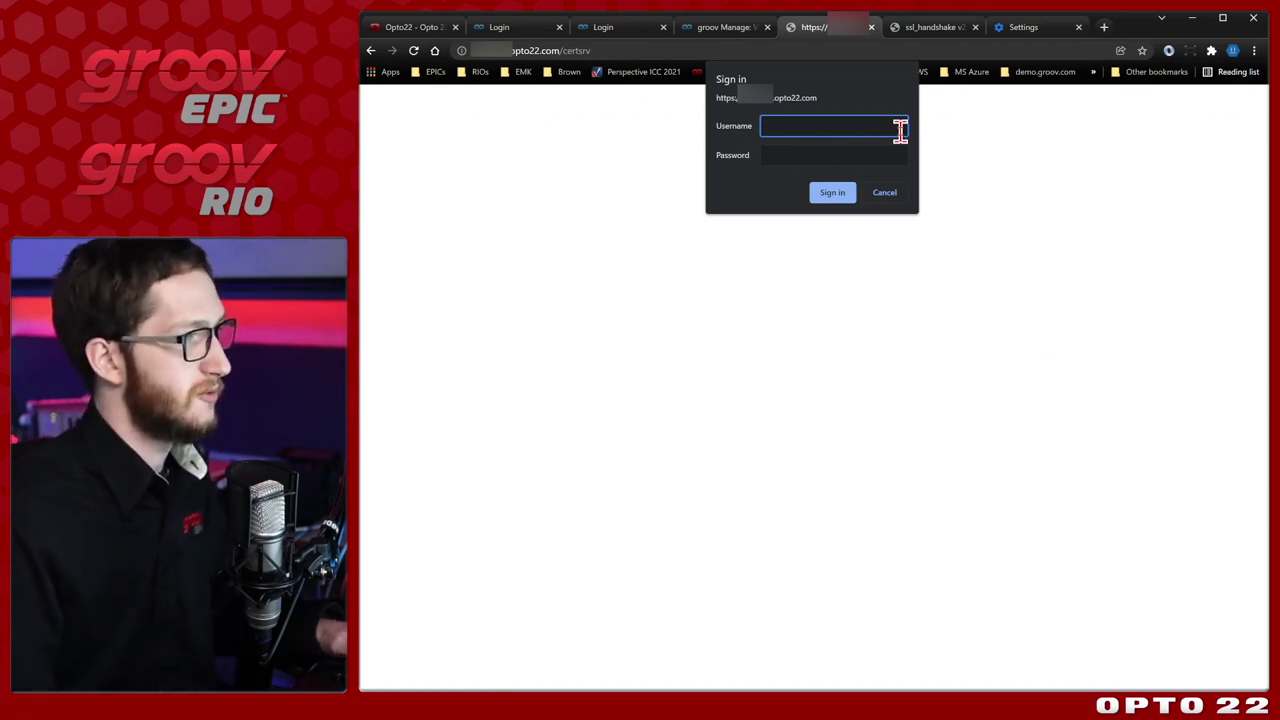
Sign in to Certificate Services and download the current CA certificate.
key("Tab")
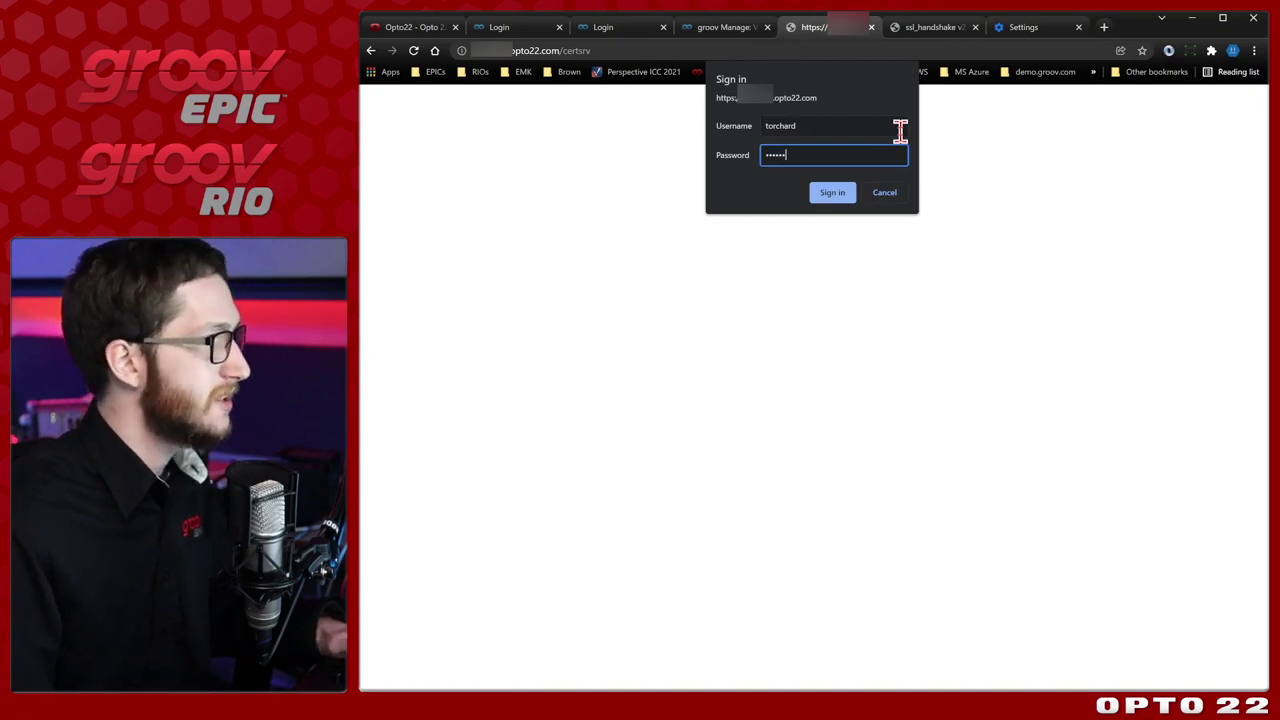
key("Return")
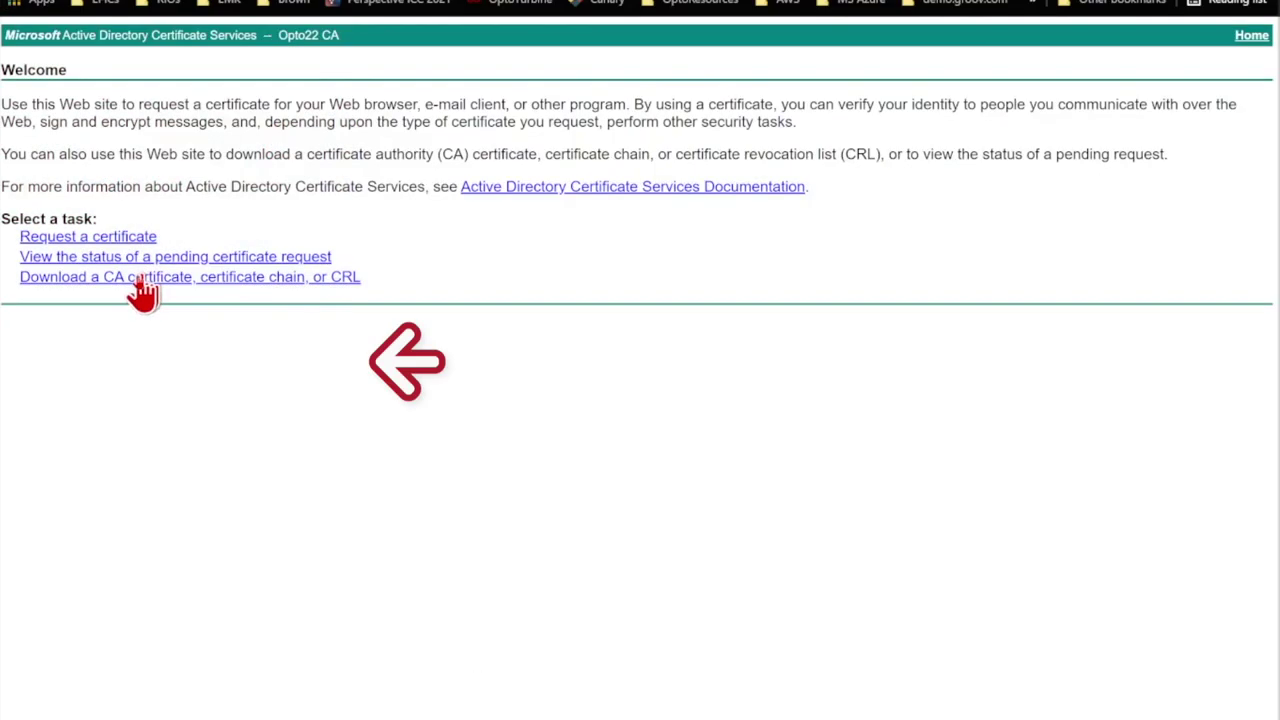
left_click(142, 280)
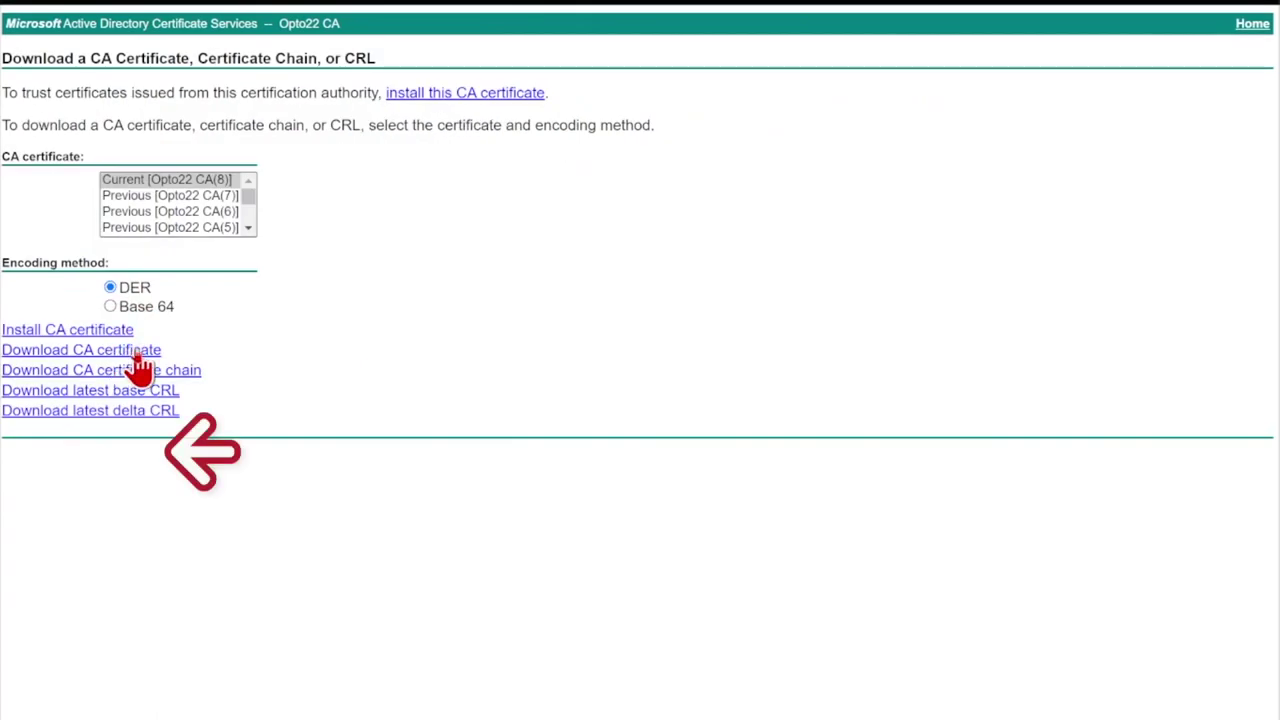
left_click(81, 350)
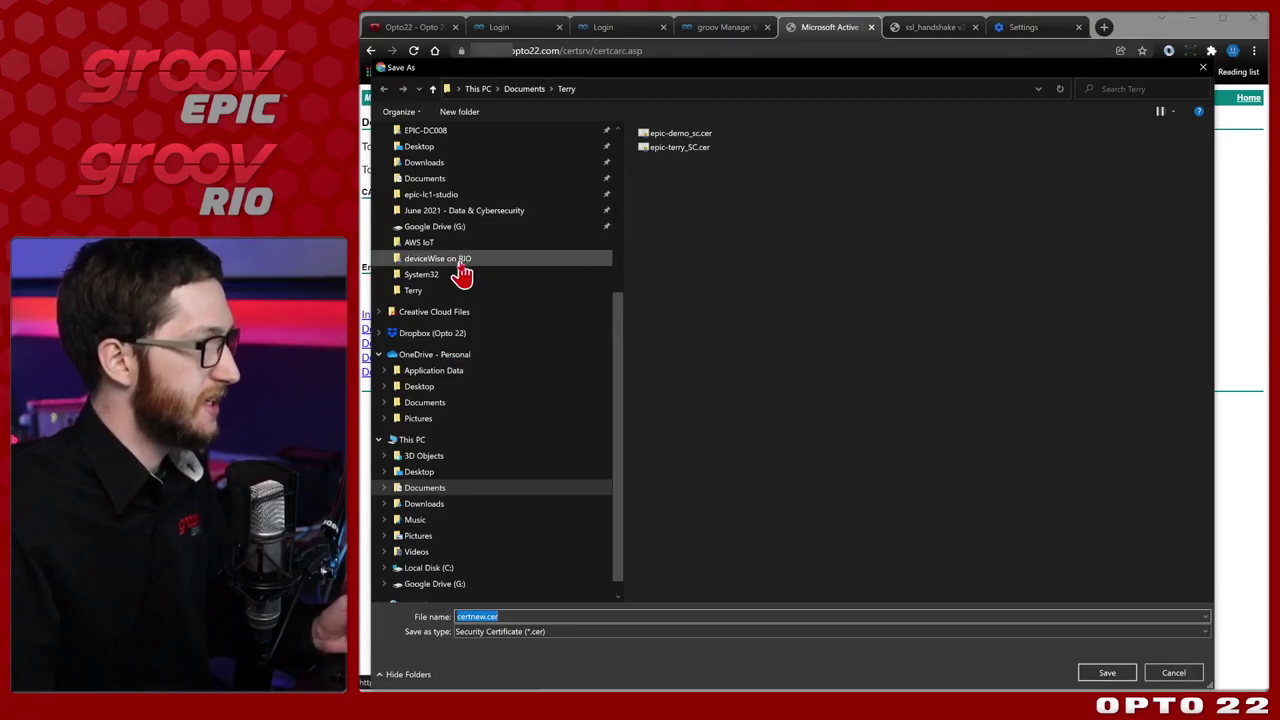
Save the certificate as Opto22-CA.cer and show it in its Documents folder.
left_click(542, 616)
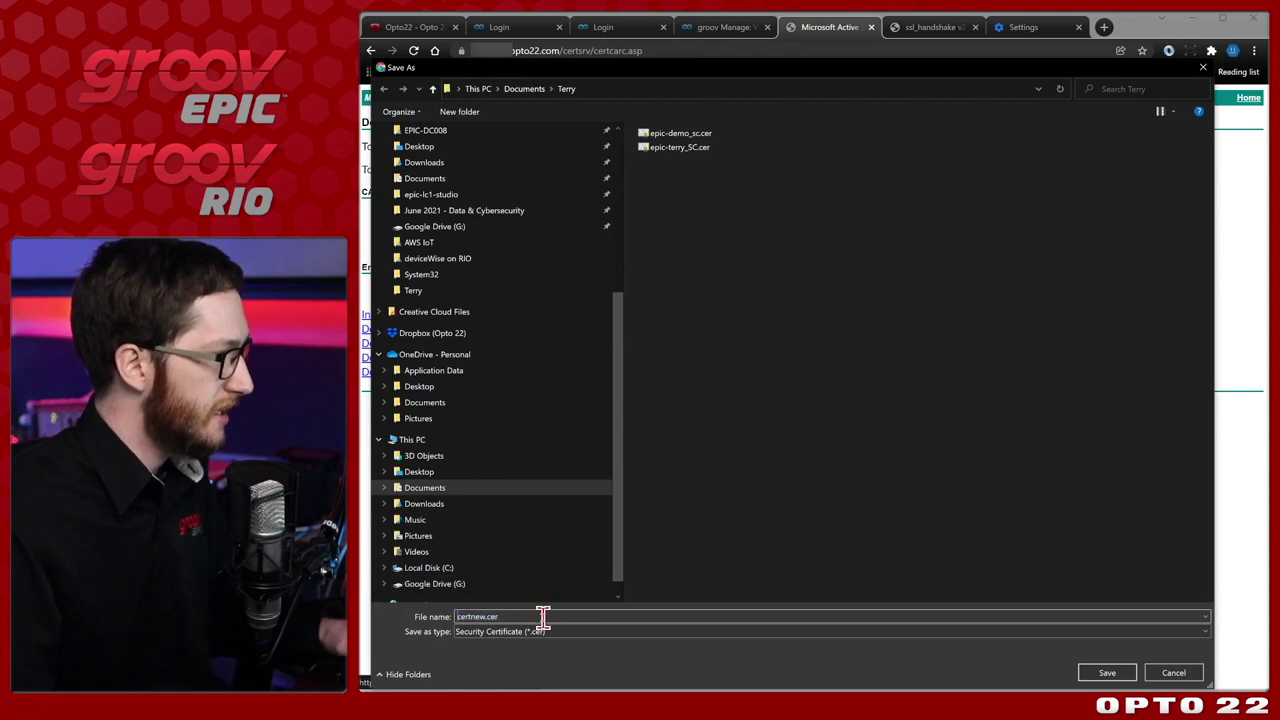
key("Delete")
key("Delete")
key("Delete")
key("Delete")
key("Delete")
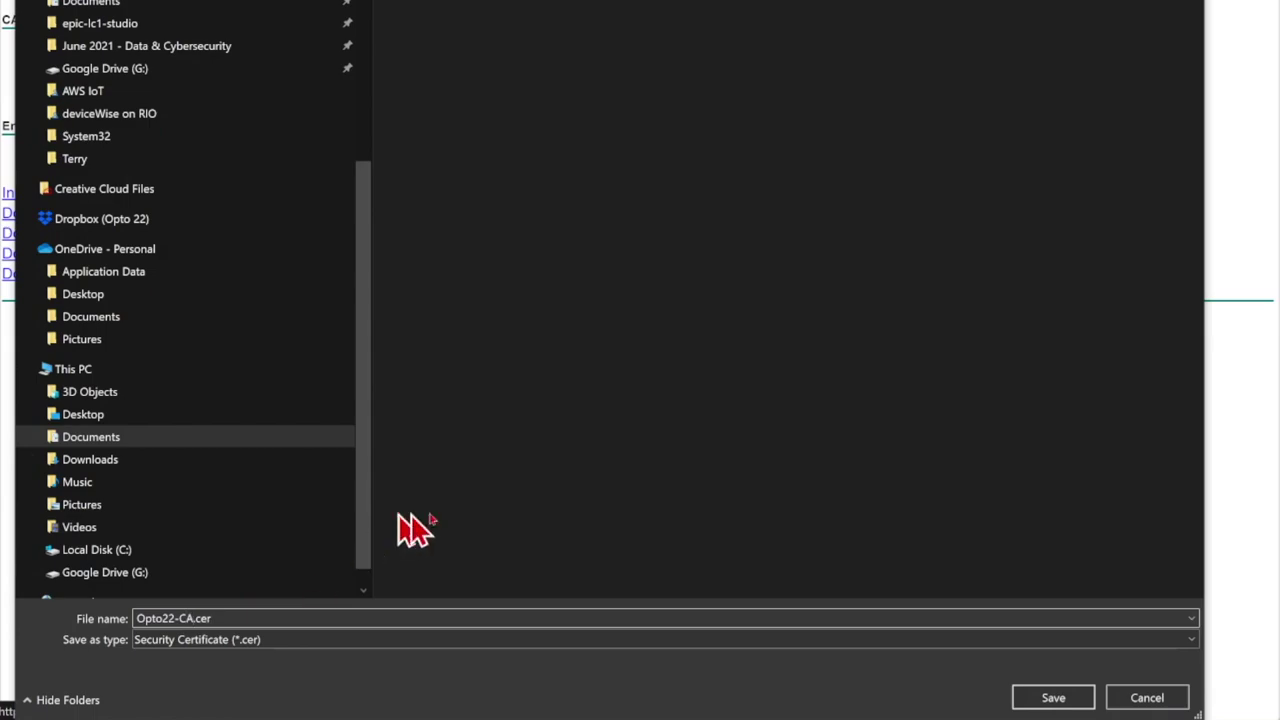
left_click(1050, 700)
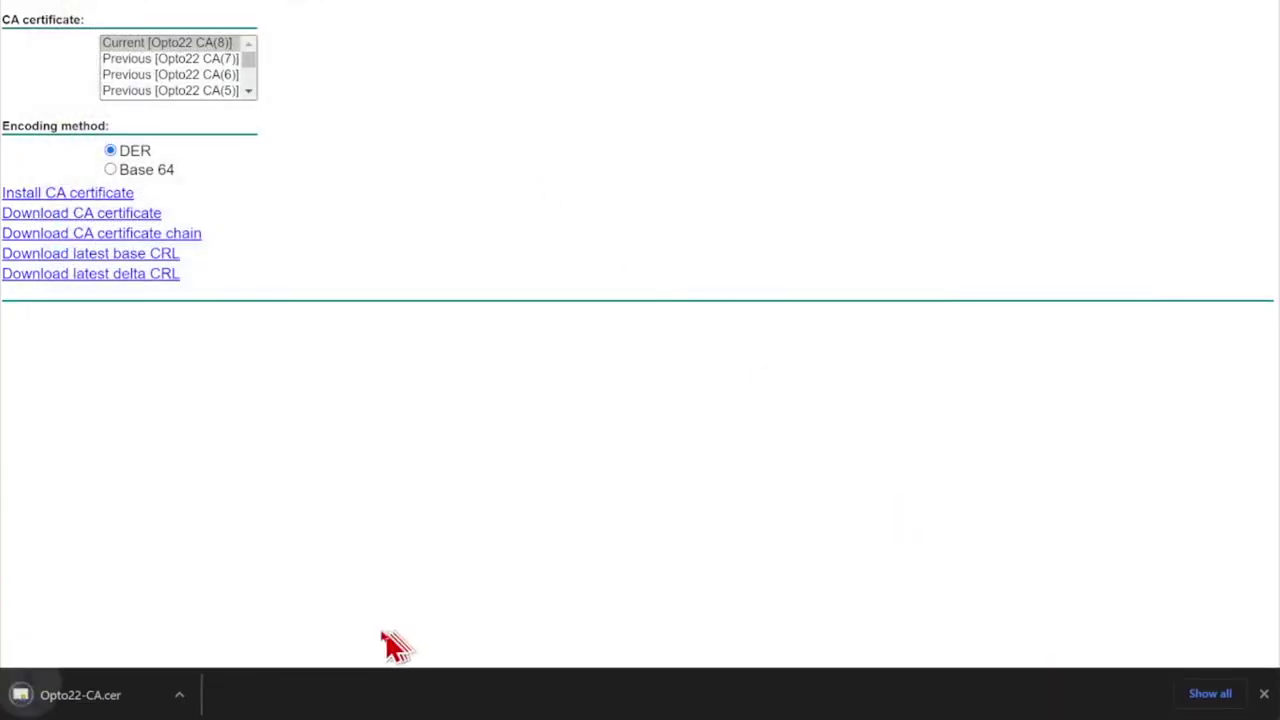
left_click(194, 700)
left_click(268, 640)
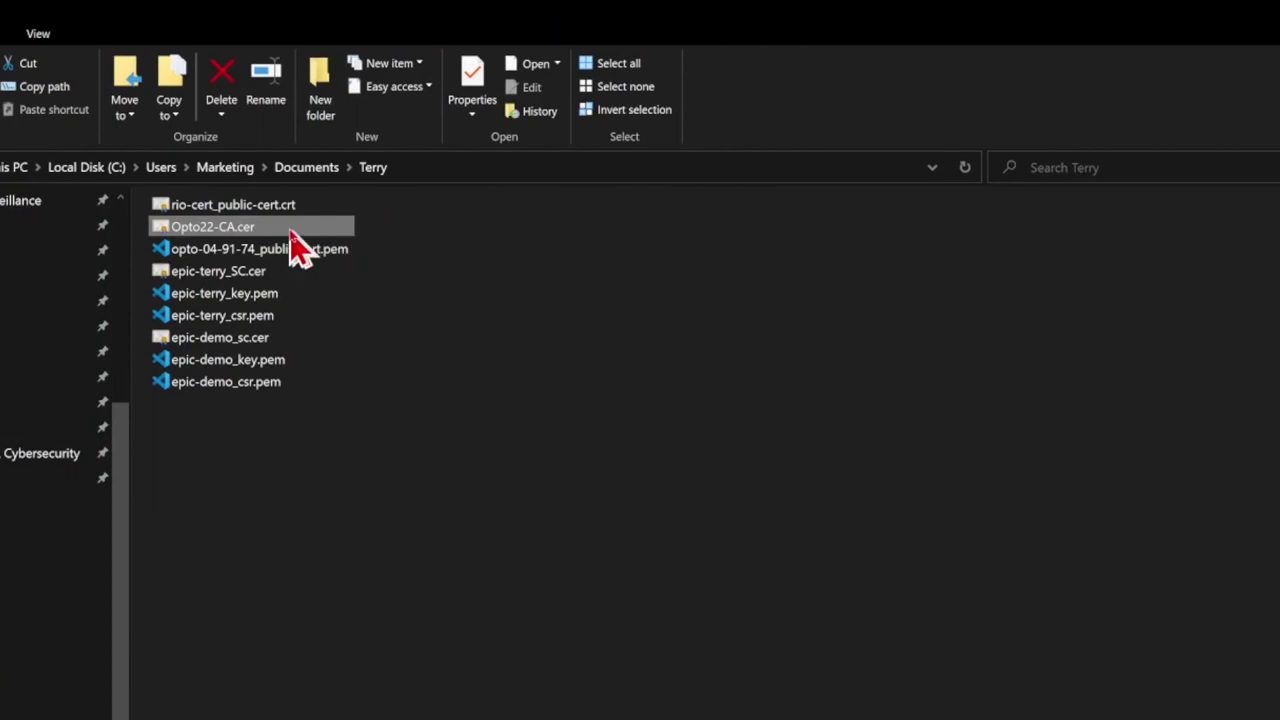
Launch Install Certificate on Opto22-CA.cer, allowing the file past the security warning.
right_click(290, 228)
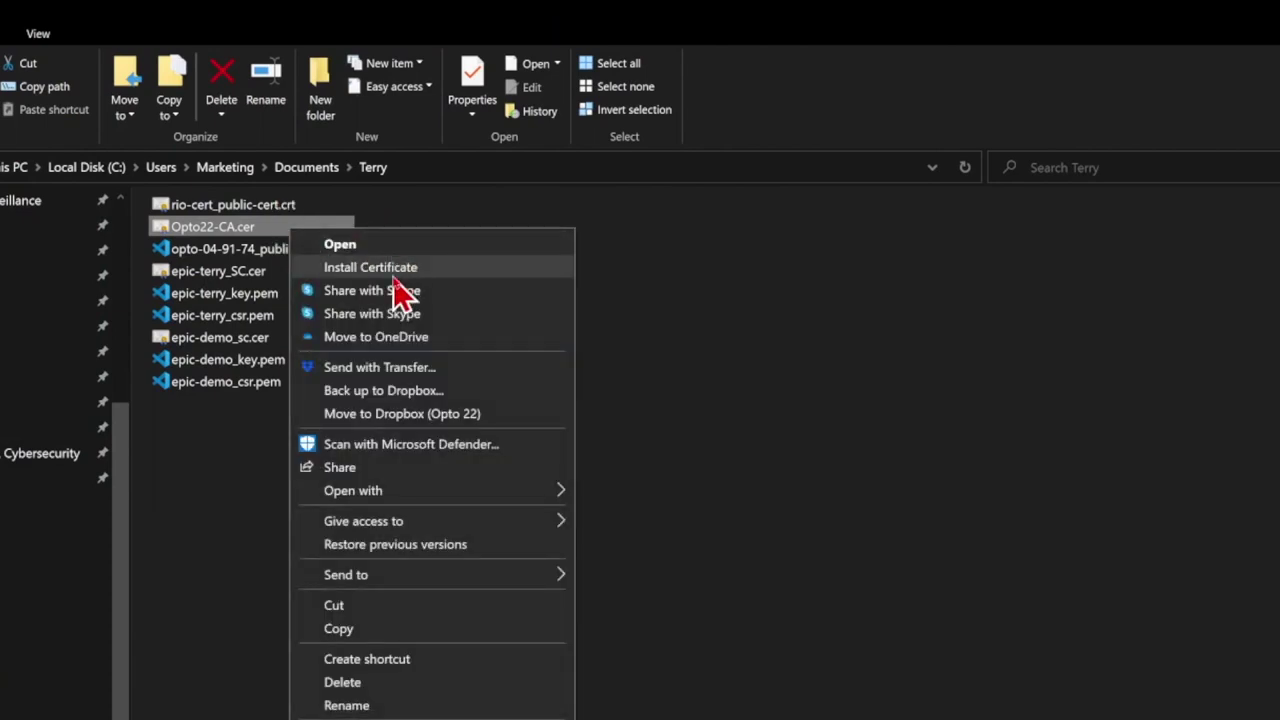
left_click(445, 268)
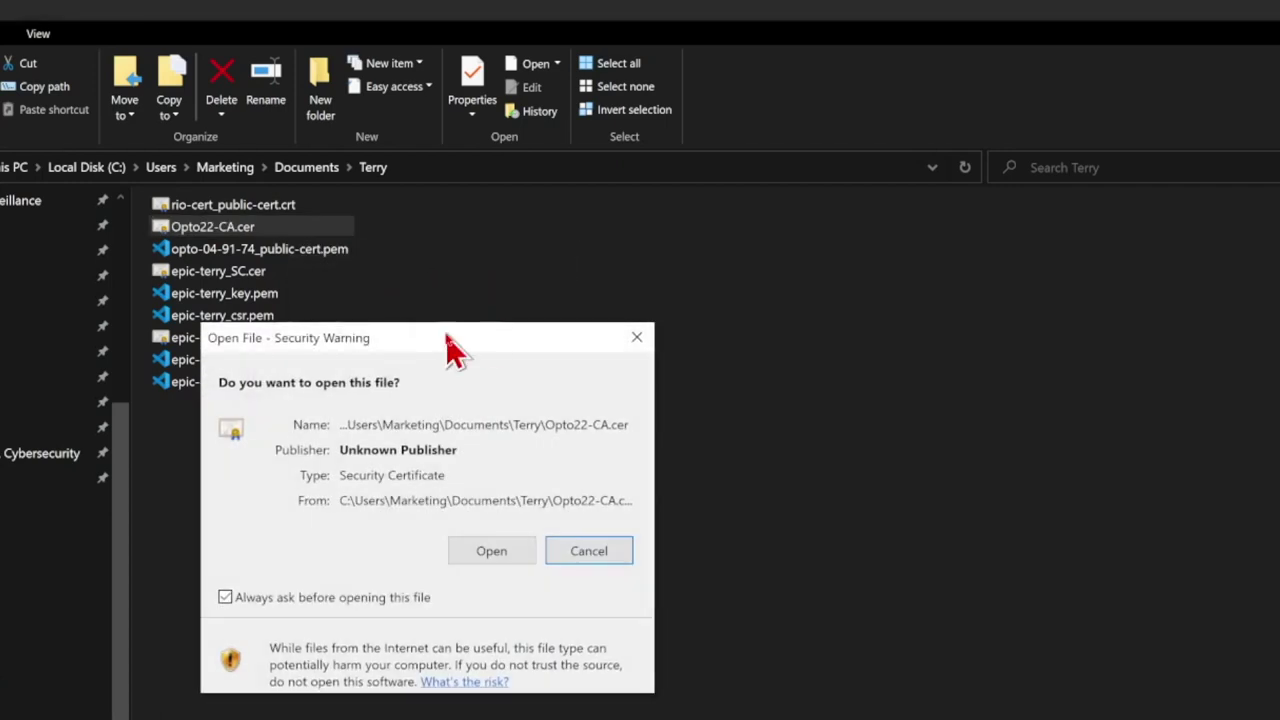
left_click(528, 561)
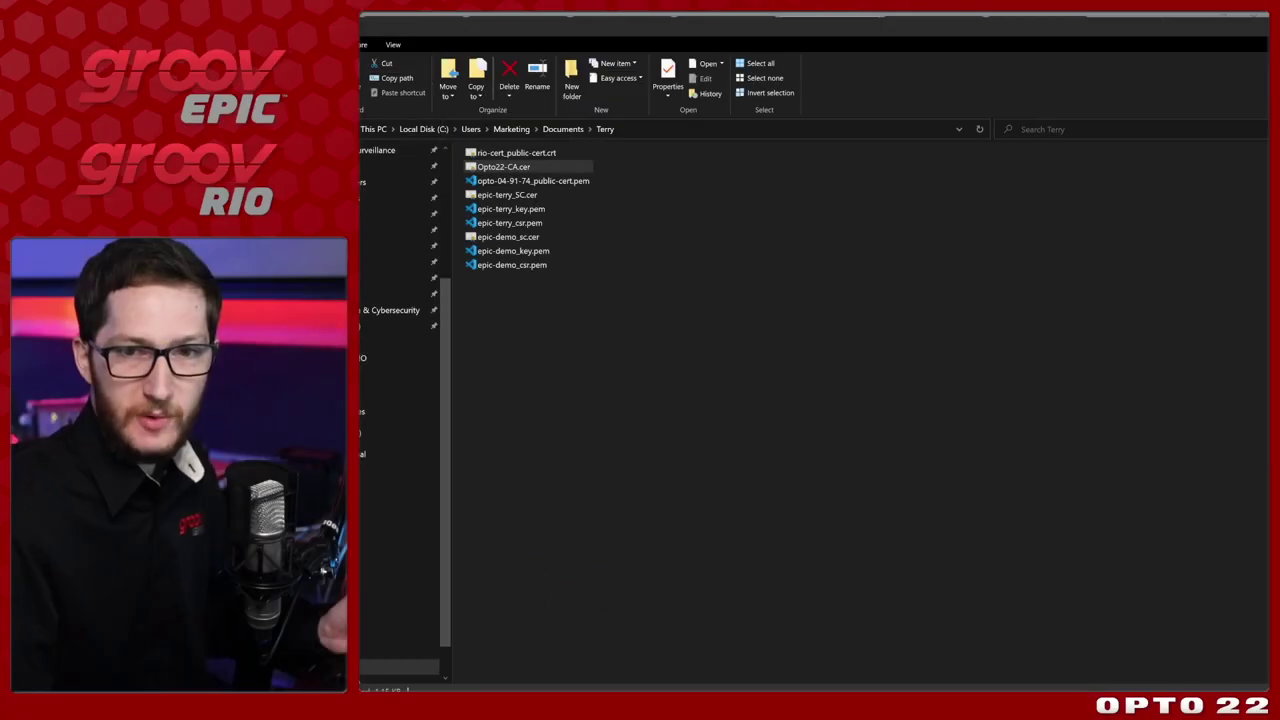
left_click_drag(1113, 203, 925, 185)
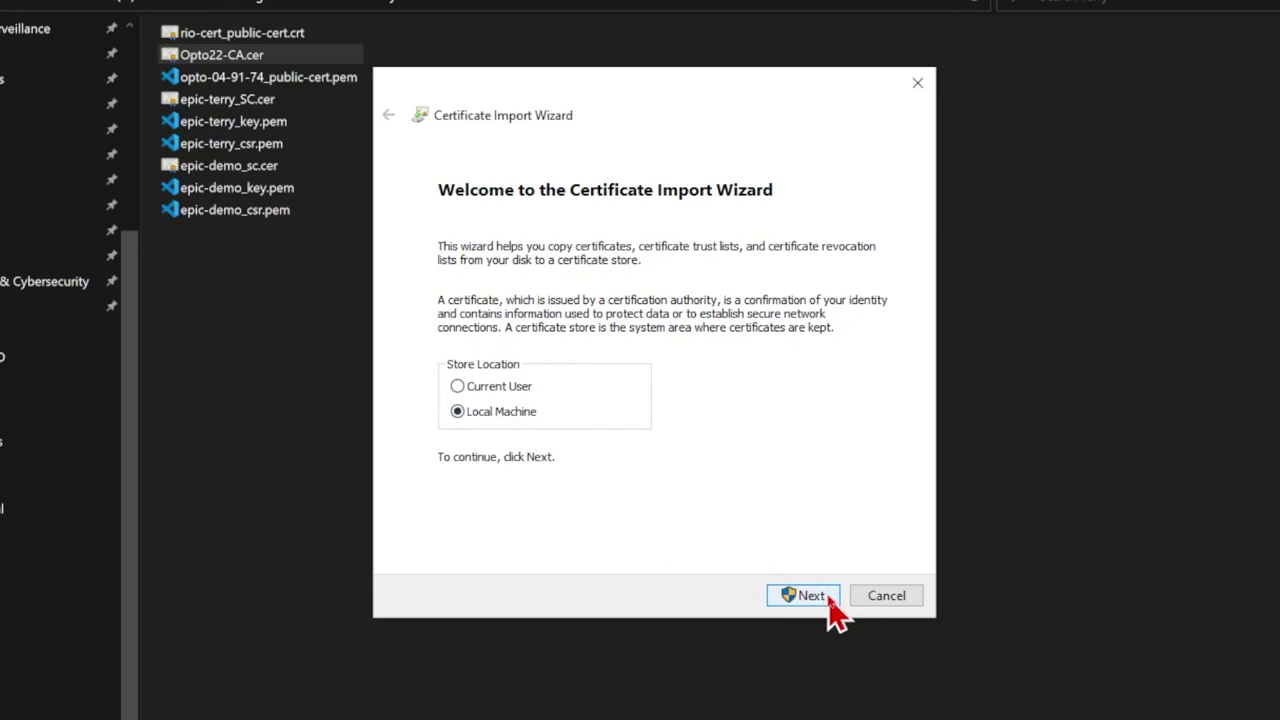
Import Opto22-CA.cer for the Current User into Trusted Root Certification Authorities and finish the wizard.
left_click(510, 386)
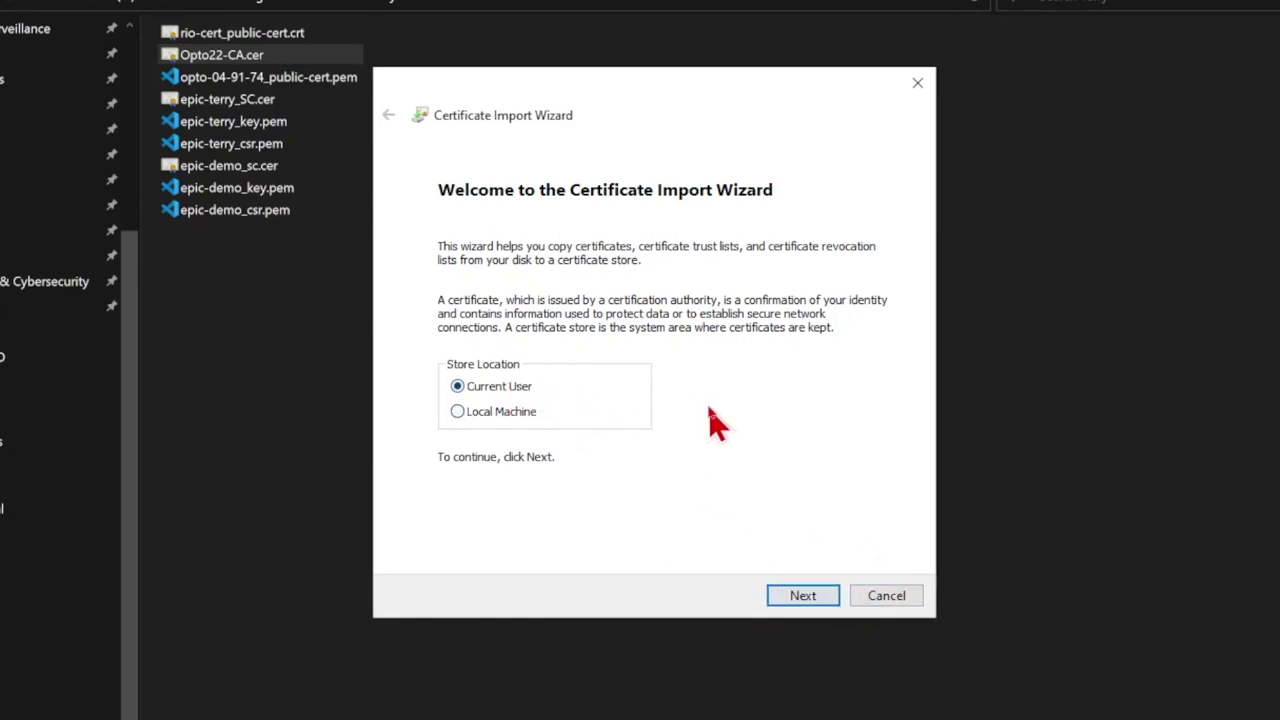
left_click(802, 596)
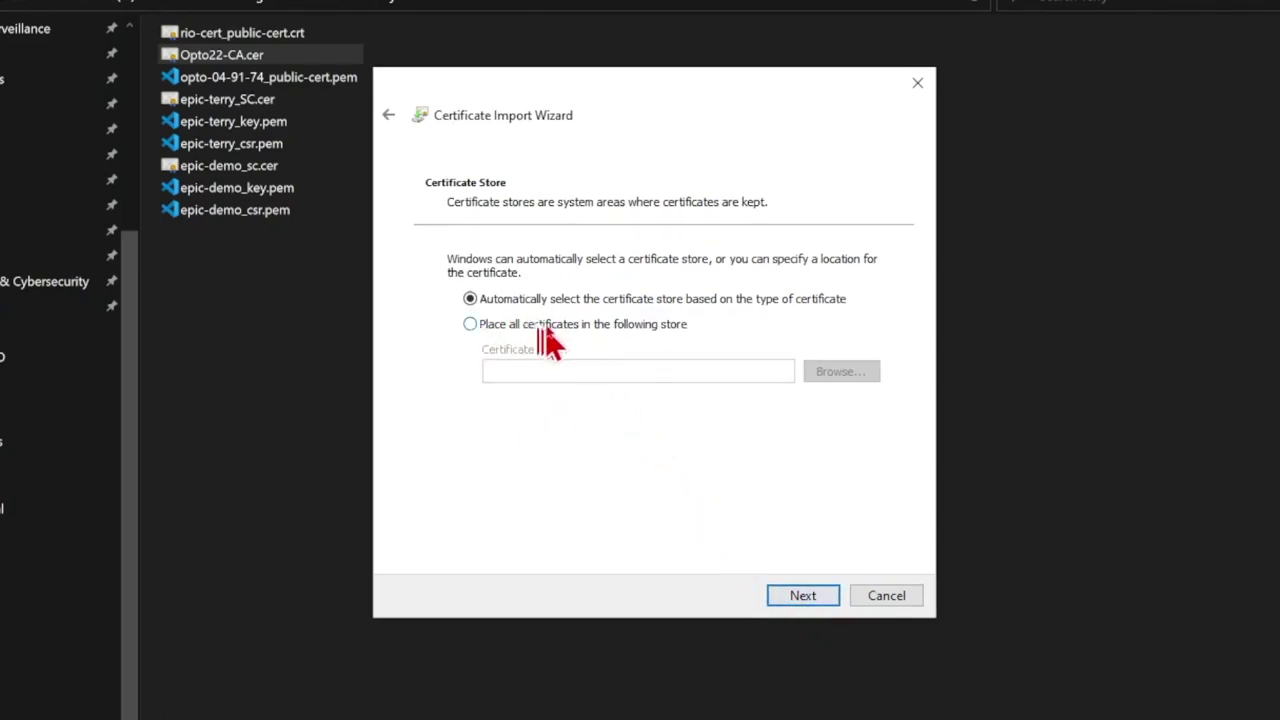
left_click(580, 333)
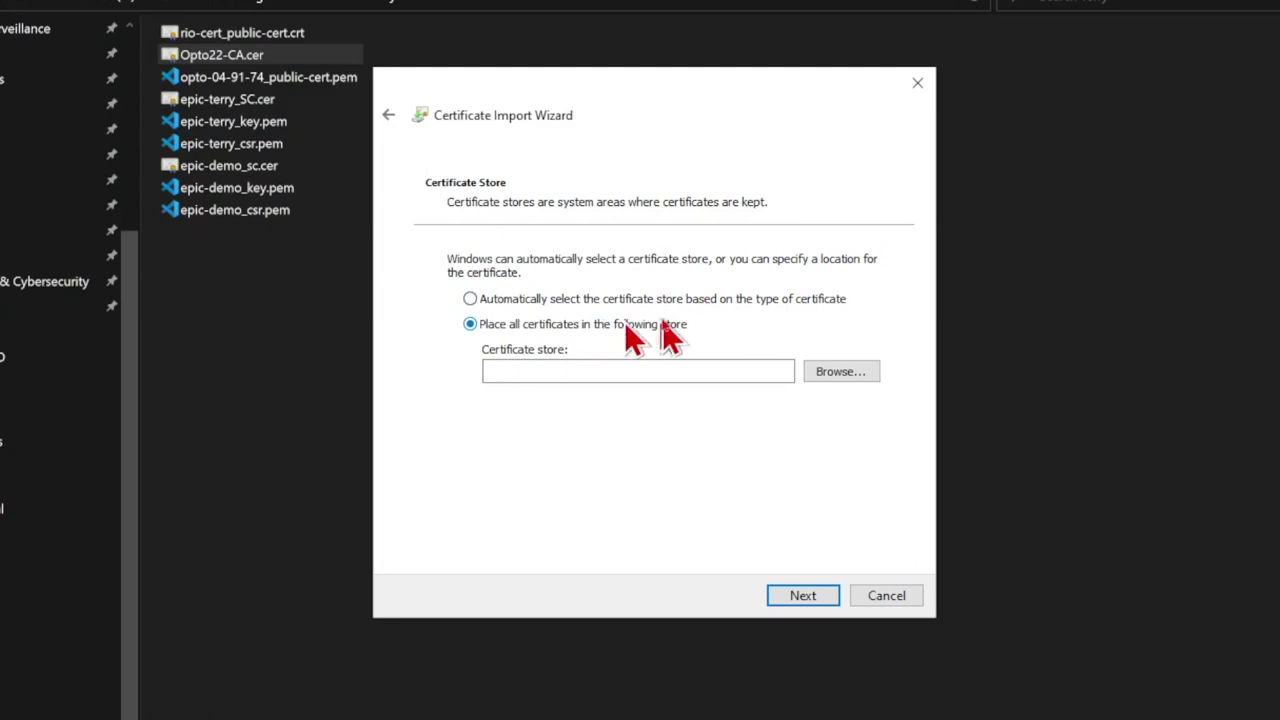
left_click(837, 377)
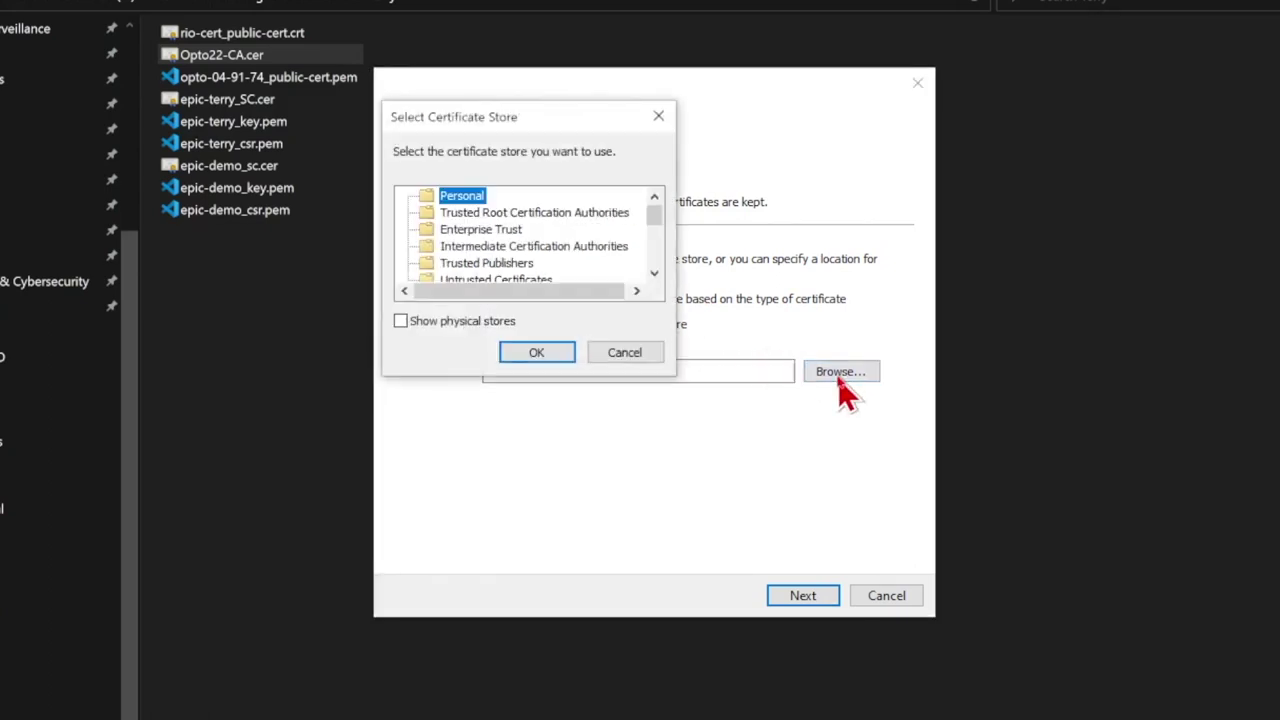
left_click(573, 215)
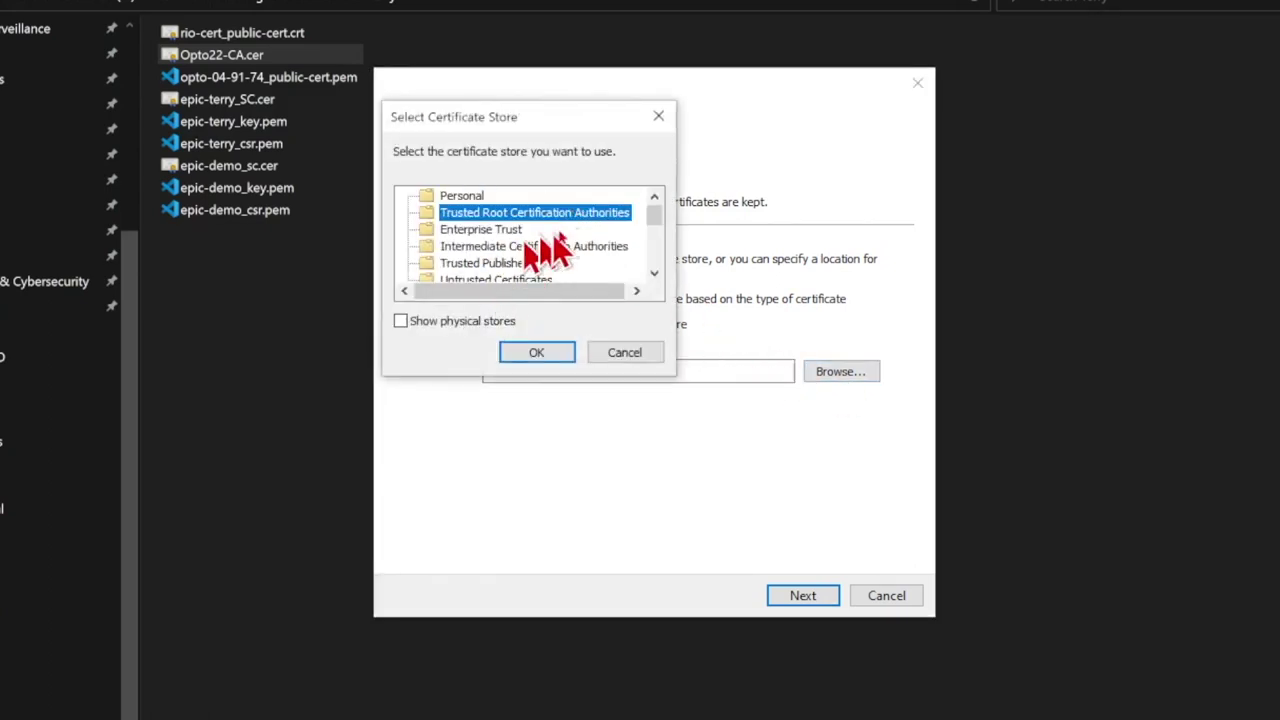
left_click(532, 352)
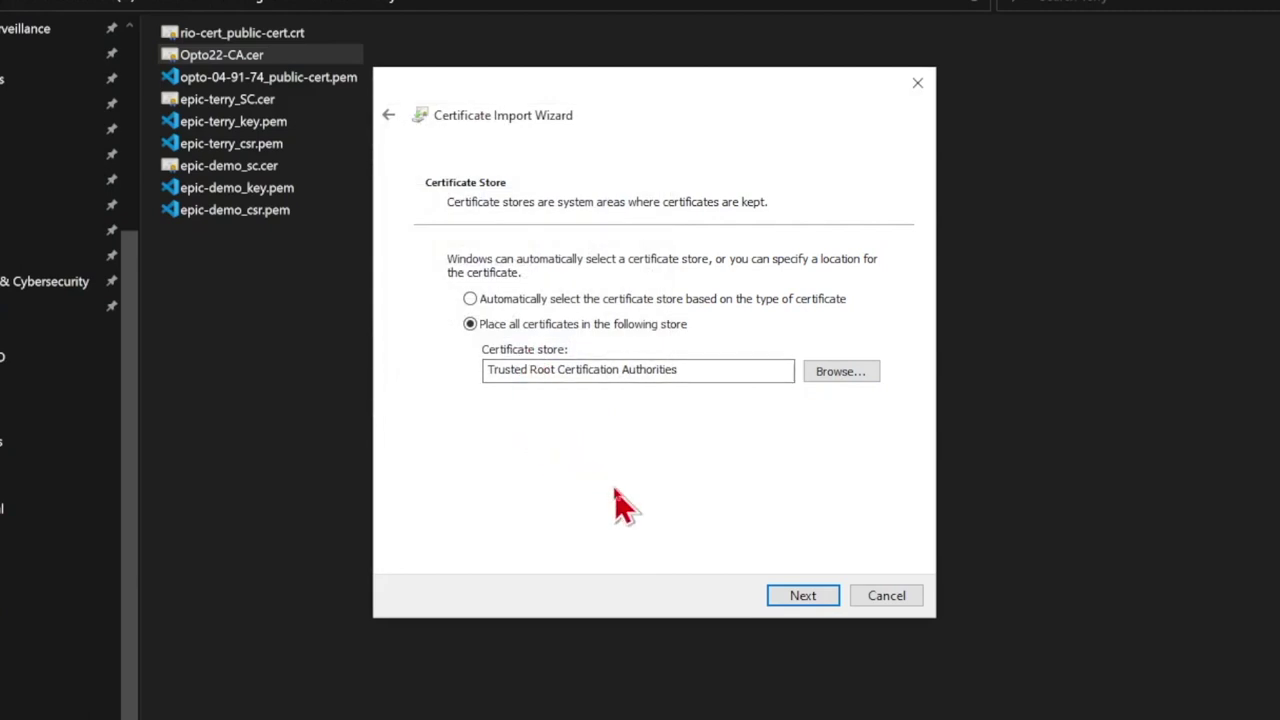
left_click(810, 600)
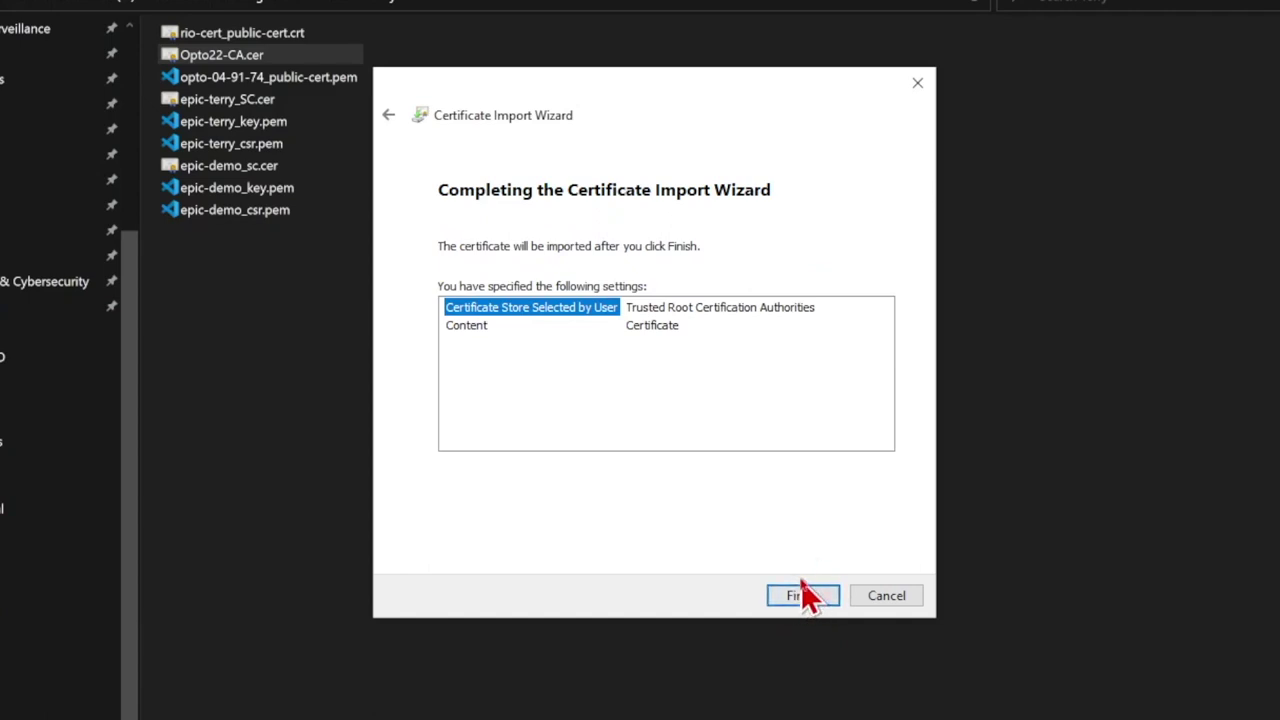
left_click(908, 598)
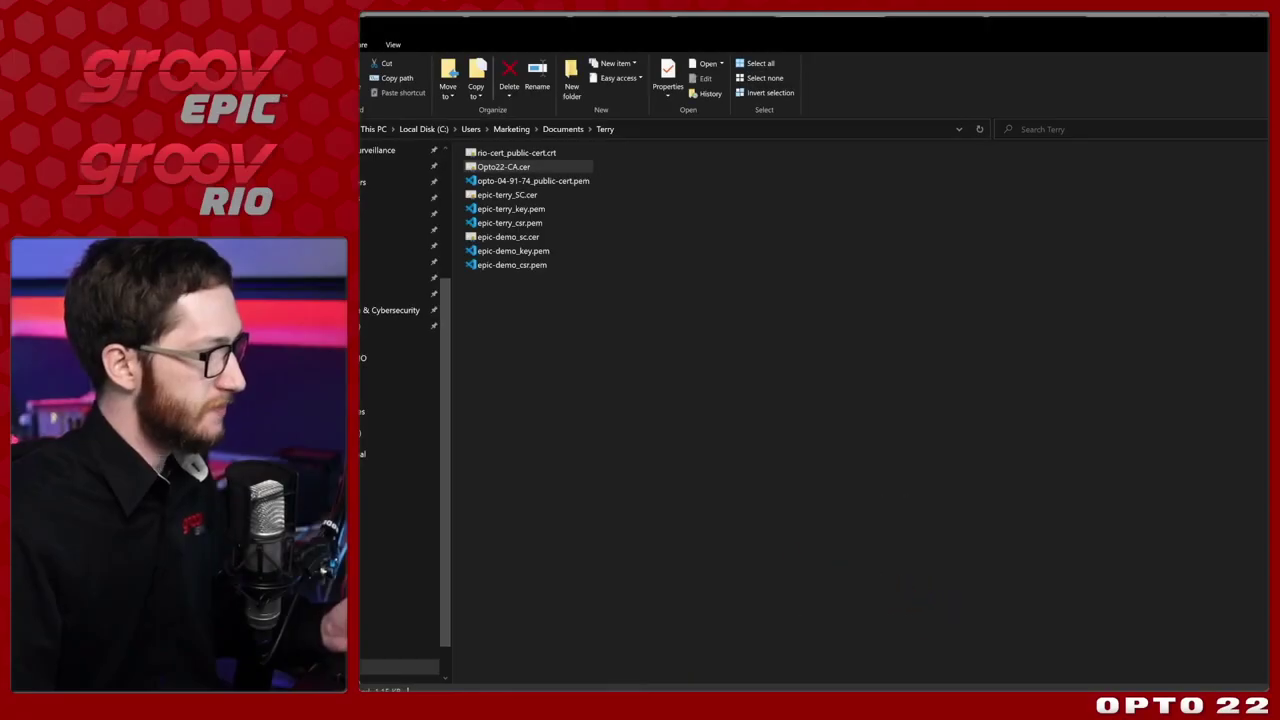
key("alt+Tab")
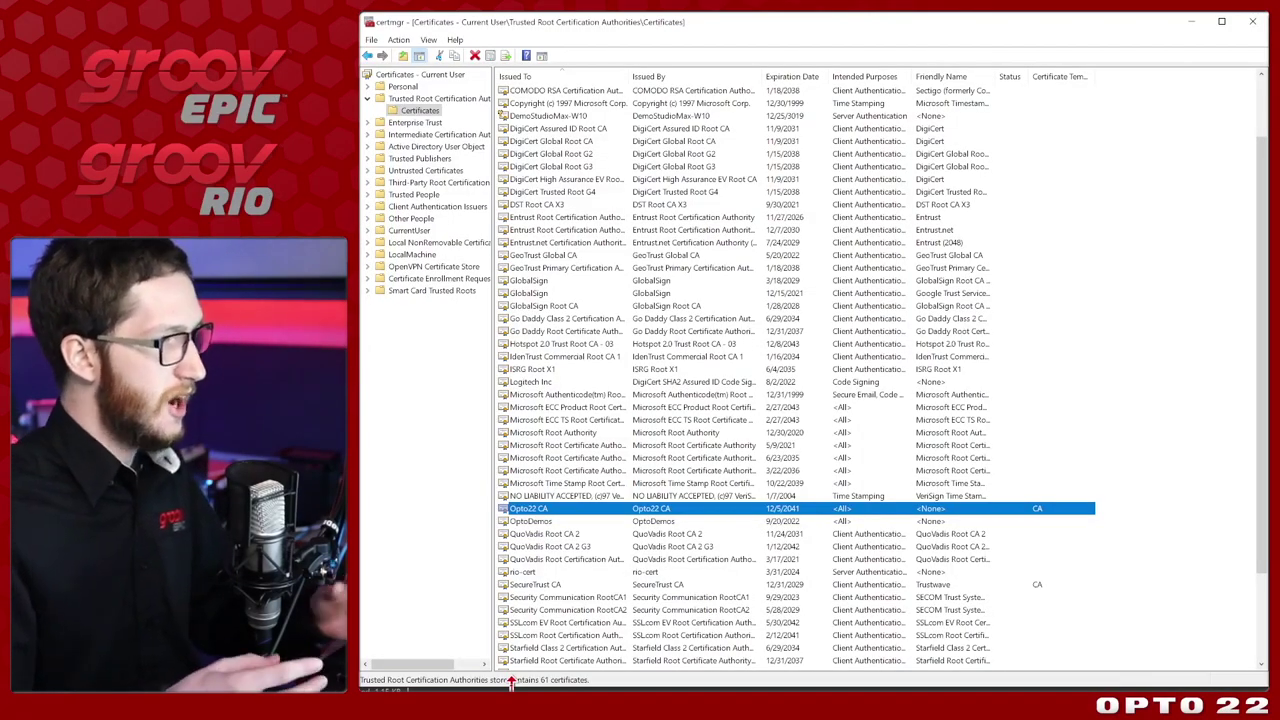
Browse the Trusted Root Certification Authorities certificates and locate the Opto22 CA entry.
left_click(589, 167)
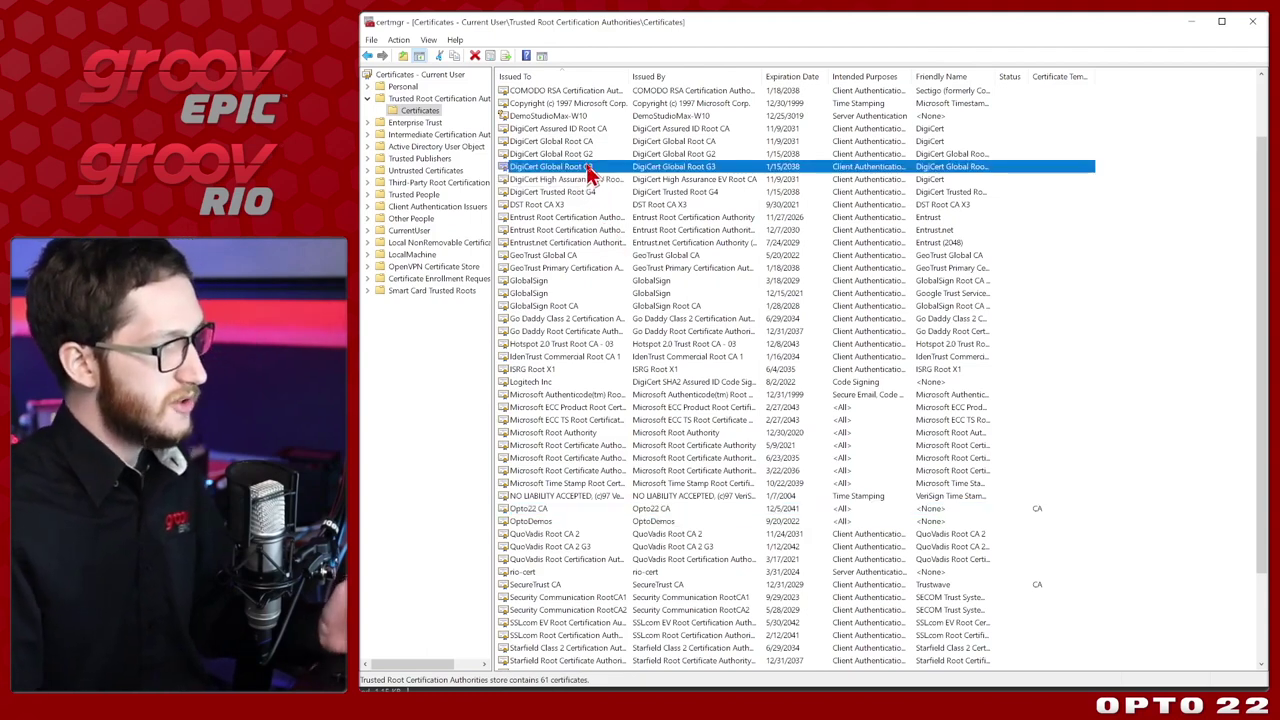
left_click(605, 572)
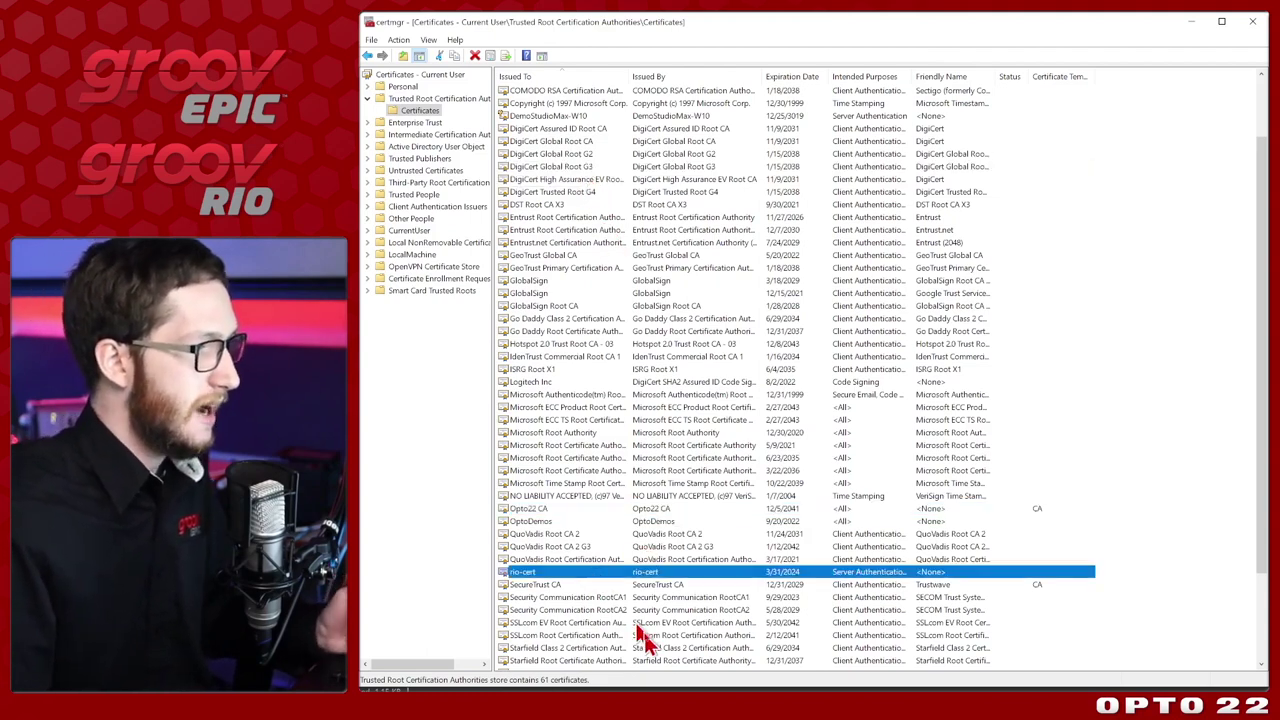
left_click(655, 510)
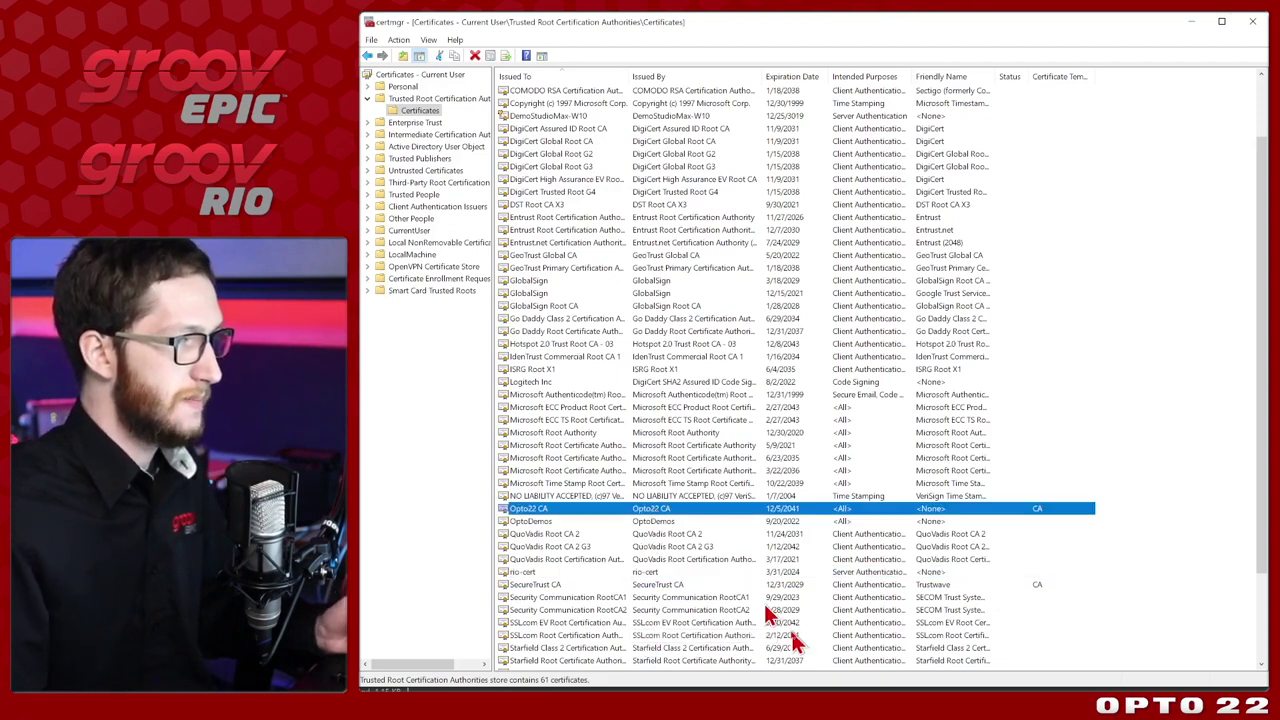